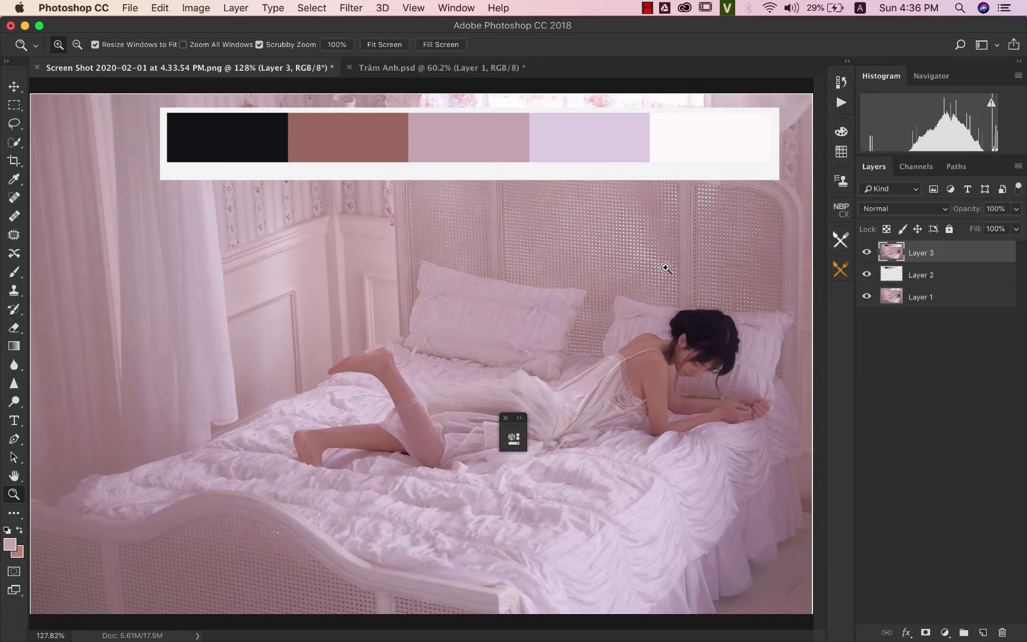
Close the floating panel over the reference photo and examine the pillows and bedding up close
click(505, 417)
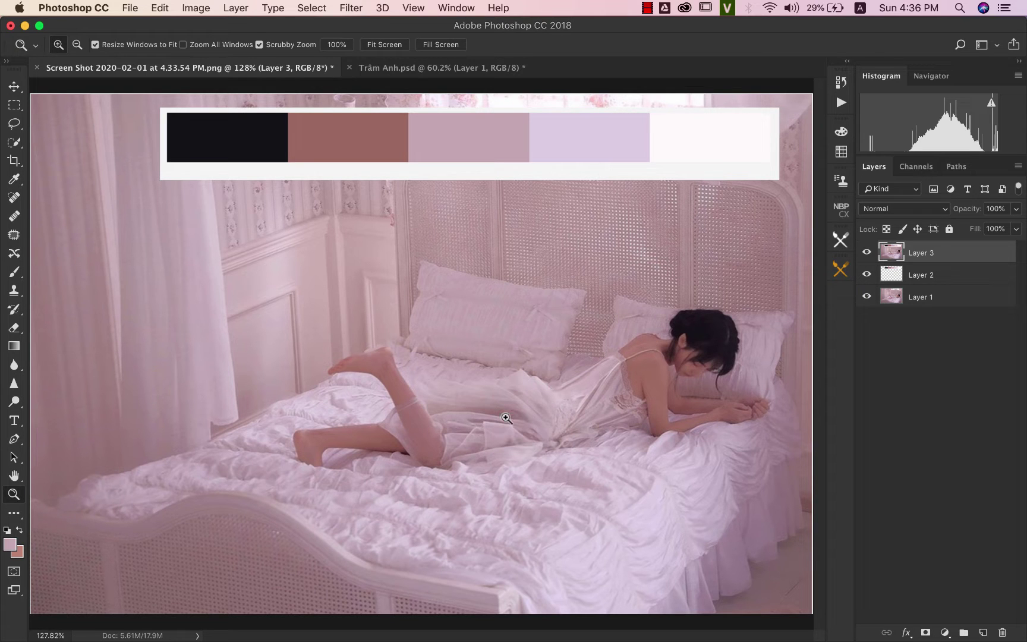
click(571, 321)
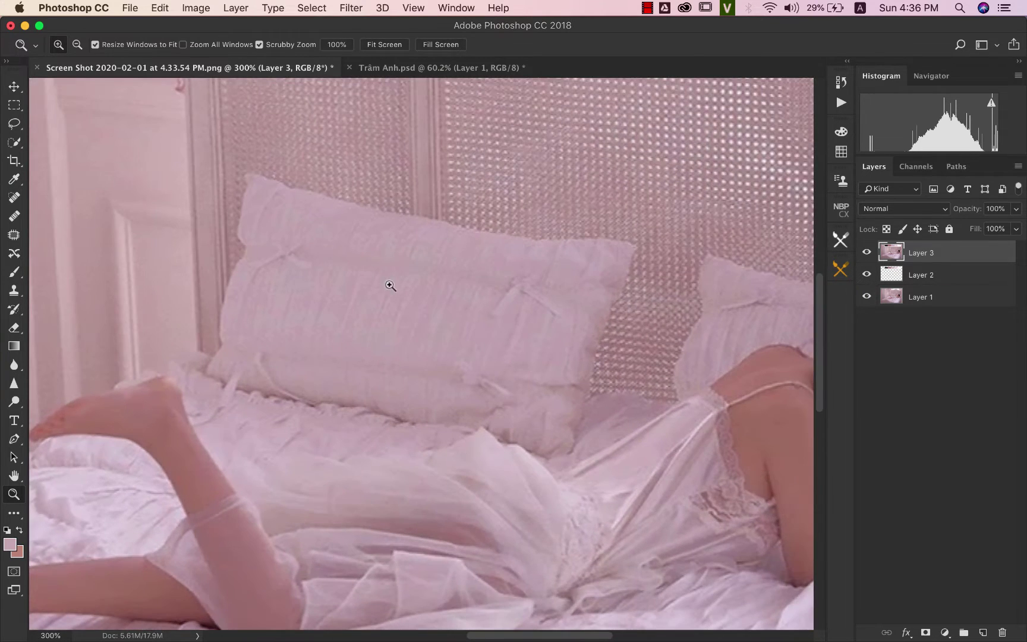
click(388, 44)
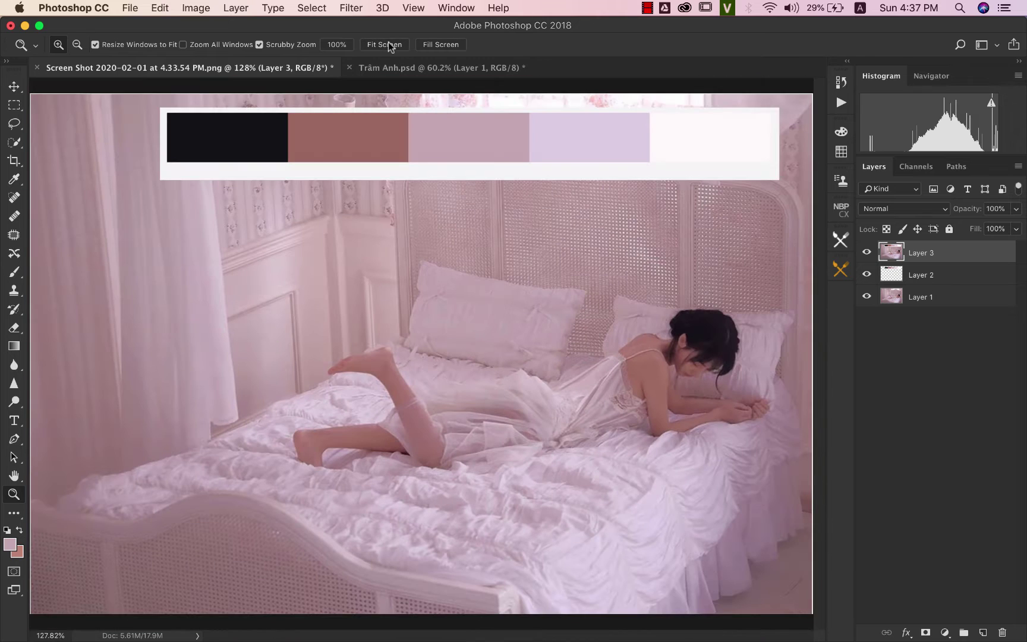
drag(557, 351, 559, 351)
click(609, 371)
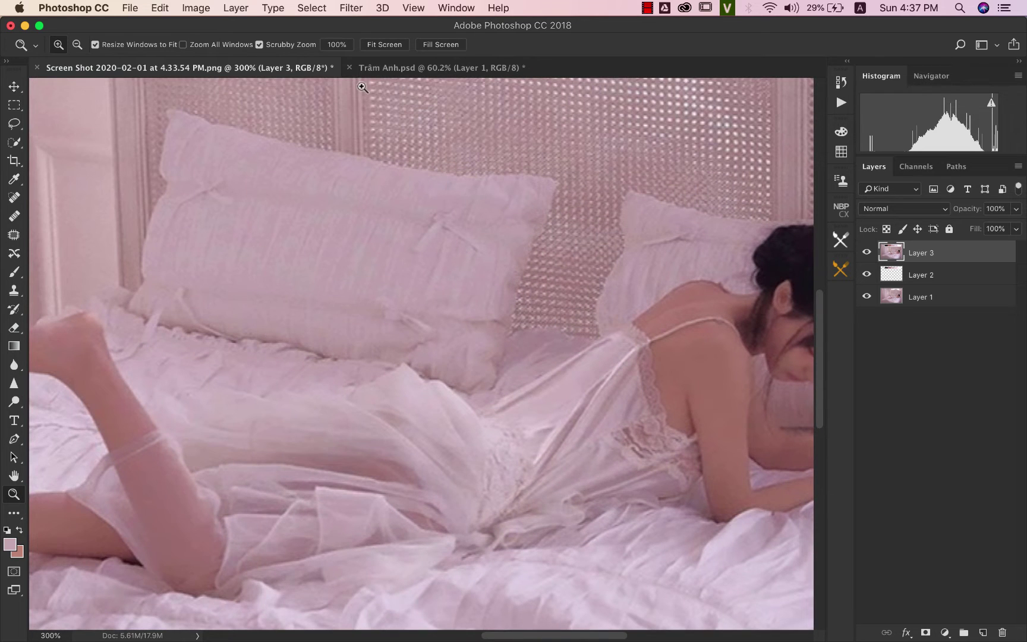
click(402, 44)
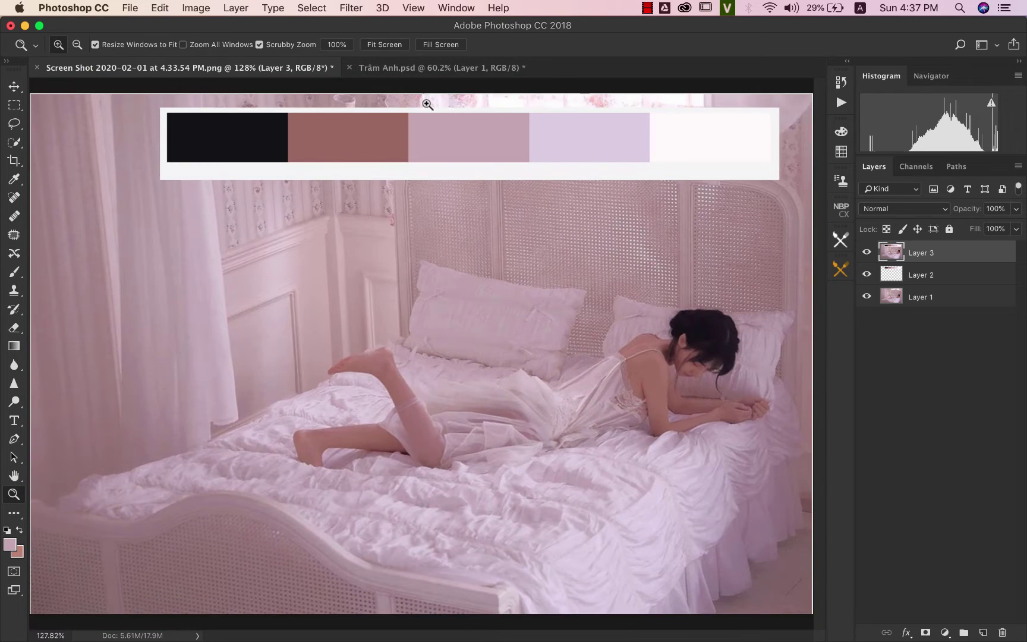
In the portrait document, preview Layer 4 and Layer 3 in turn, and show Layer 2 over the Background
click(473, 69)
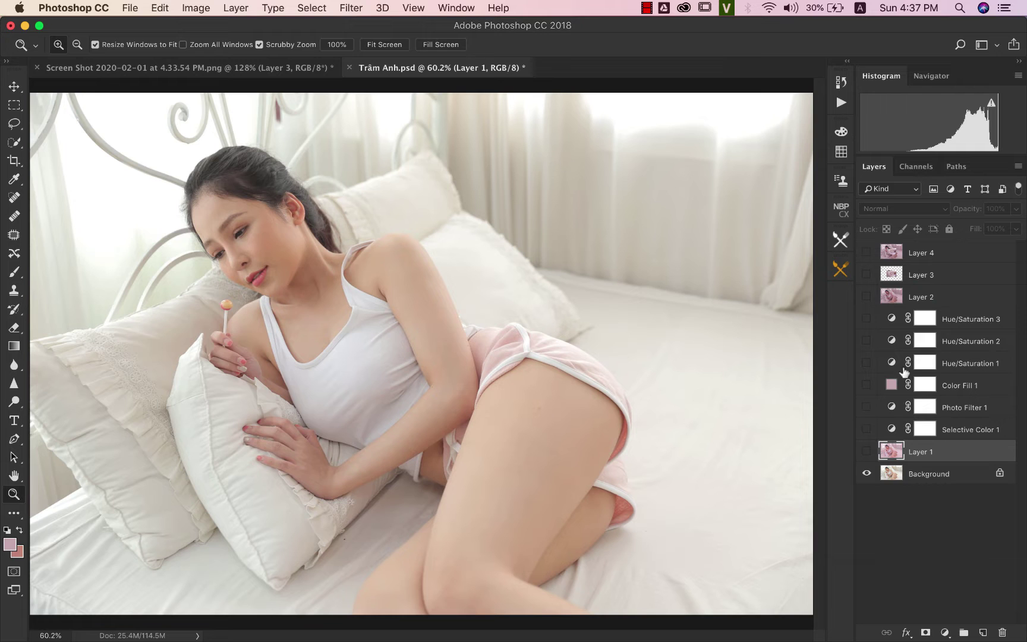
click(867, 254)
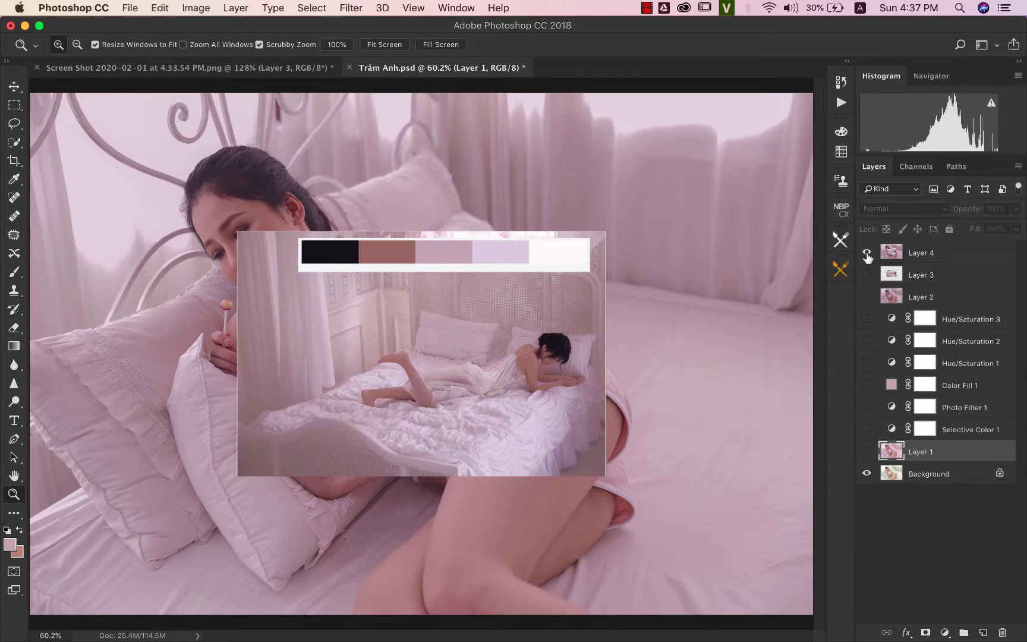
click(867, 274)
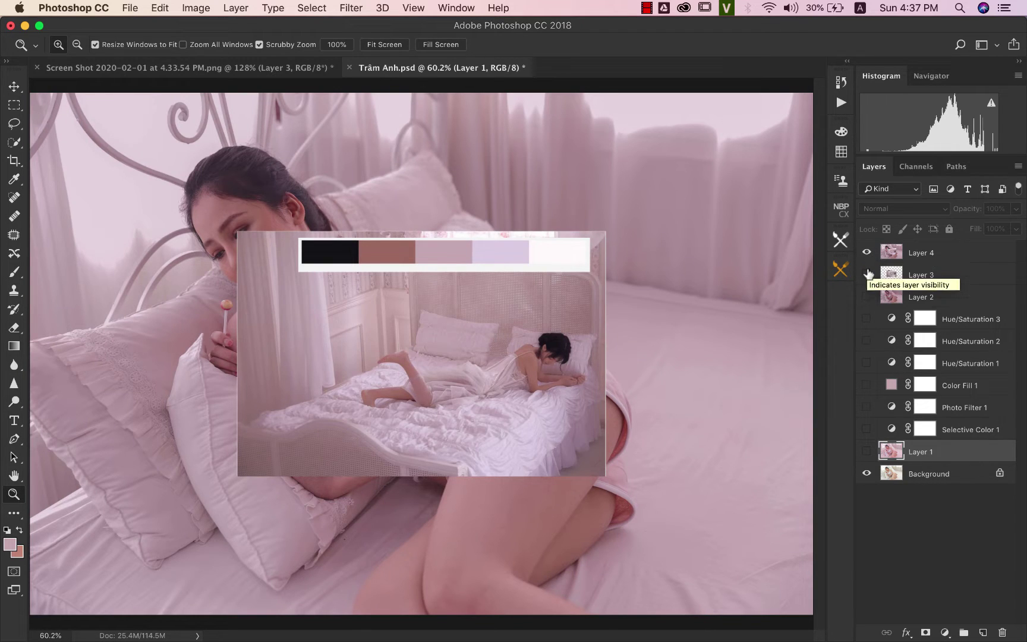
click(866, 253)
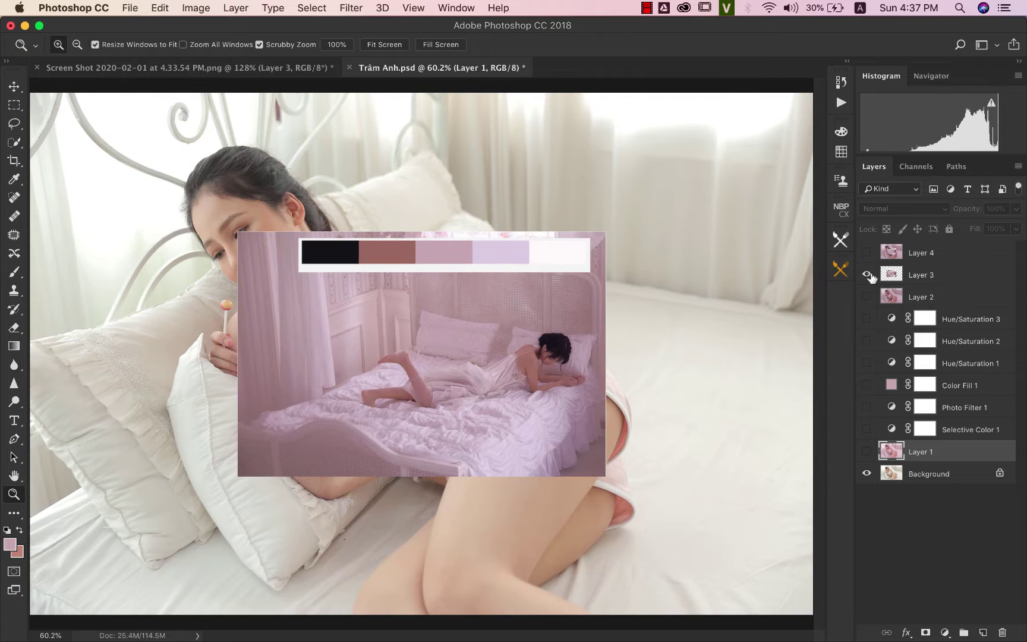
click(868, 275)
click(867, 297)
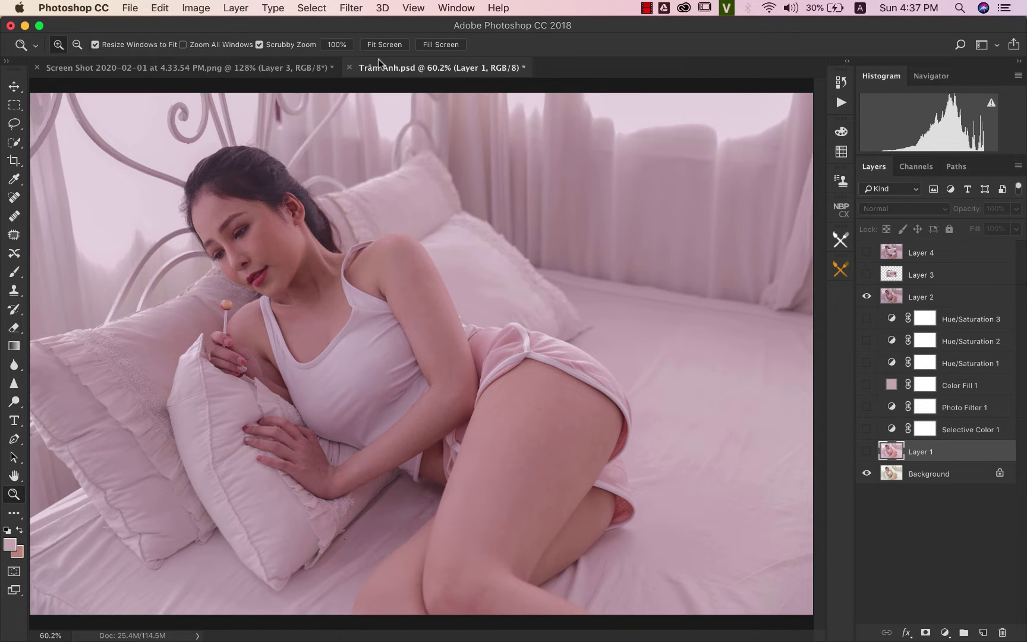
Compare the reference photo's colors with the portrait's Layer 2, and hide Layer 2 to view the original Background
click(295, 67)
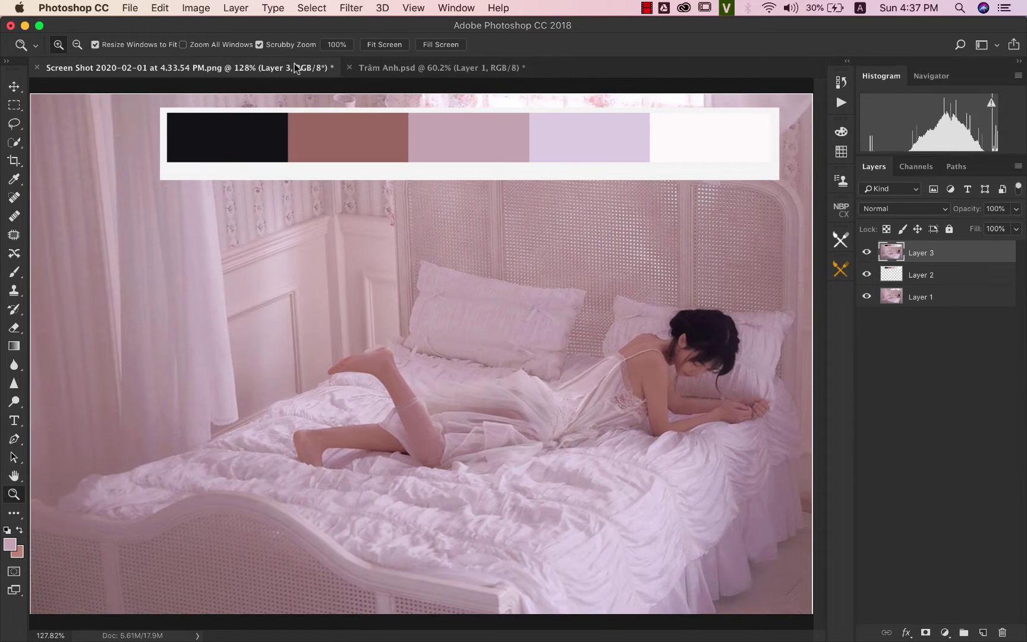
click(396, 68)
click(292, 69)
click(472, 70)
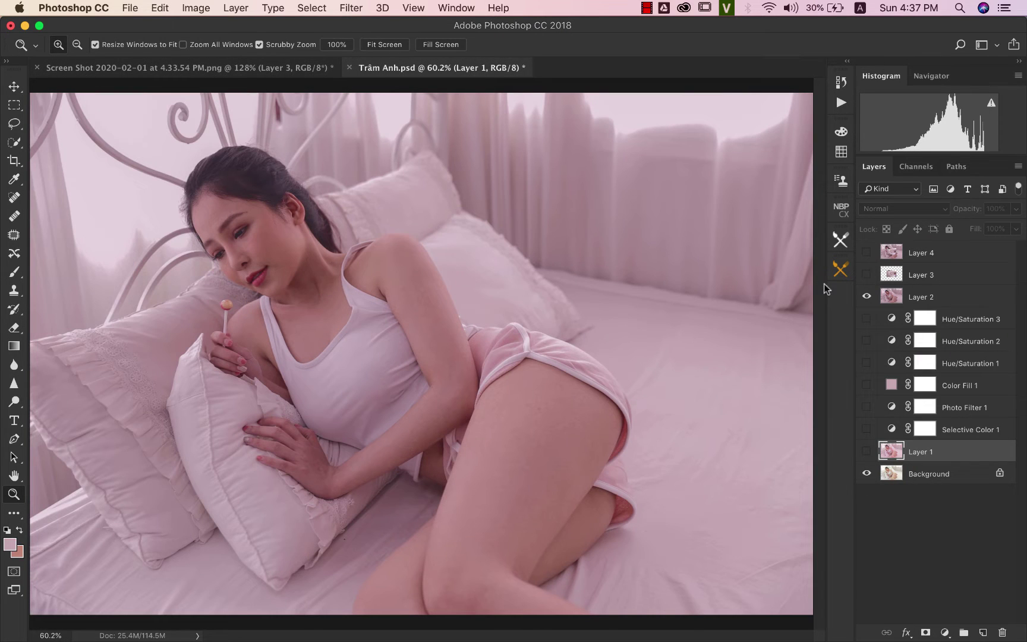
click(866, 298)
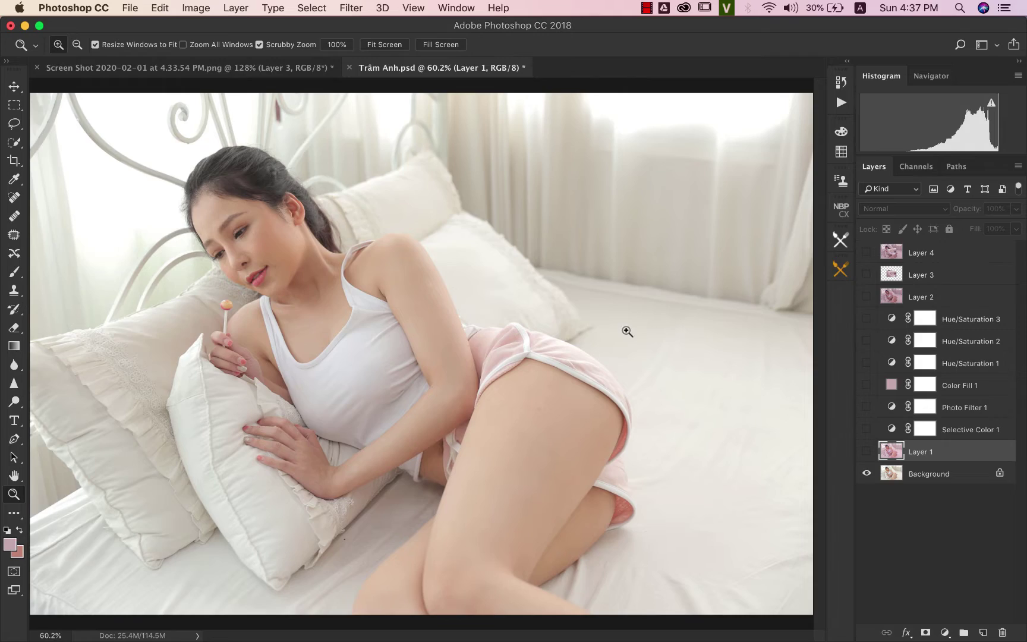
Switch to the web browser and read the full Beauty Pro (B9) course announcement on the Facebook profile
key(super+Tab)
scroll(567, 321, down, 10)
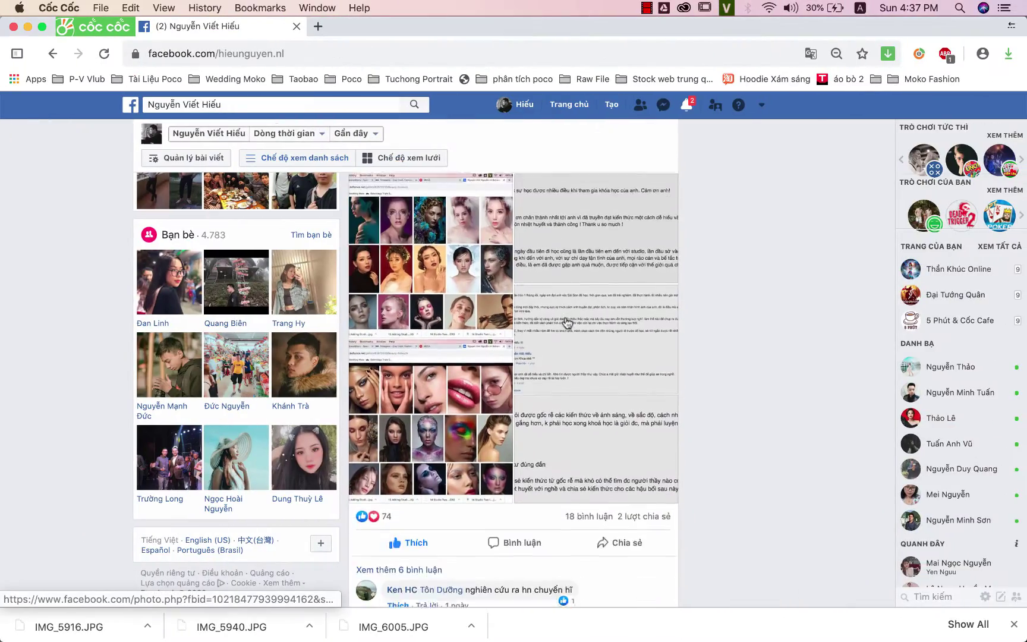
scroll(566, 321, up, 3)
scroll(567, 318, down, 2)
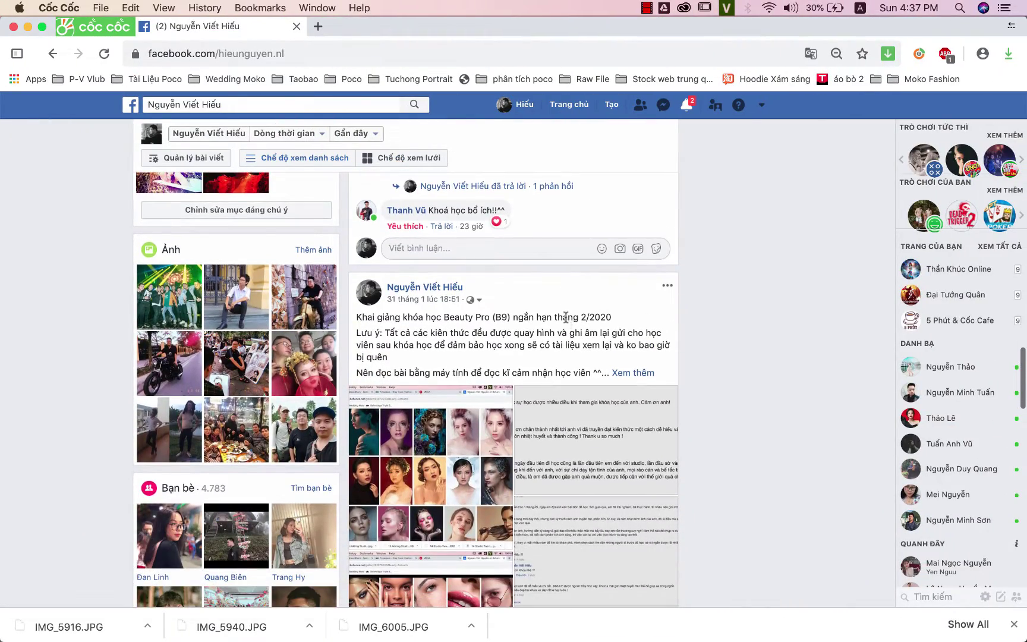
click(622, 373)
scroll(550, 356, down, 1)
scroll(547, 355, down, 2)
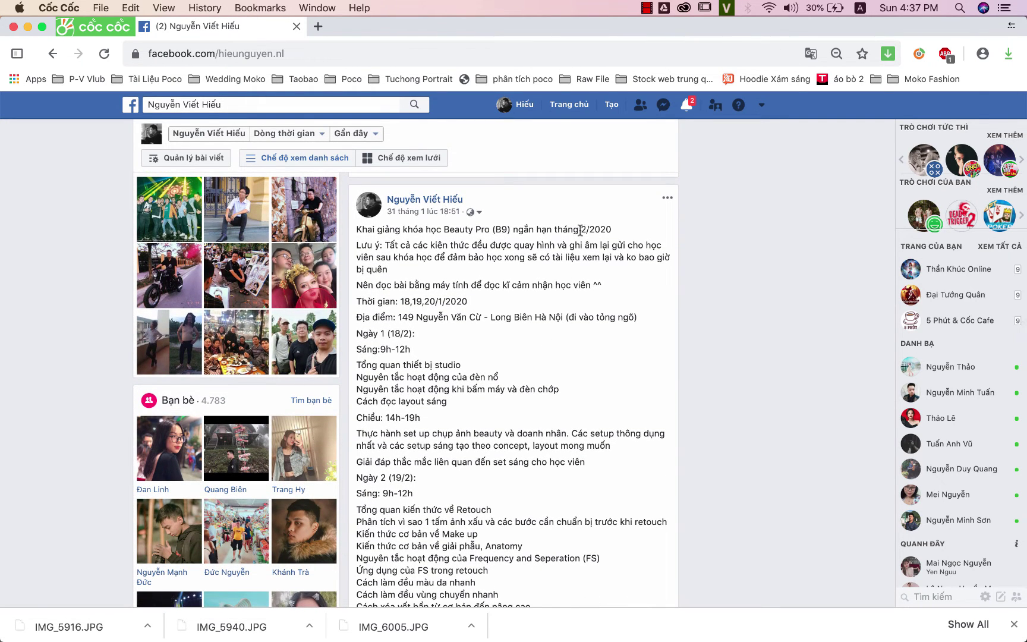
scroll(591, 265, down, 2)
scroll(475, 261, up, 1)
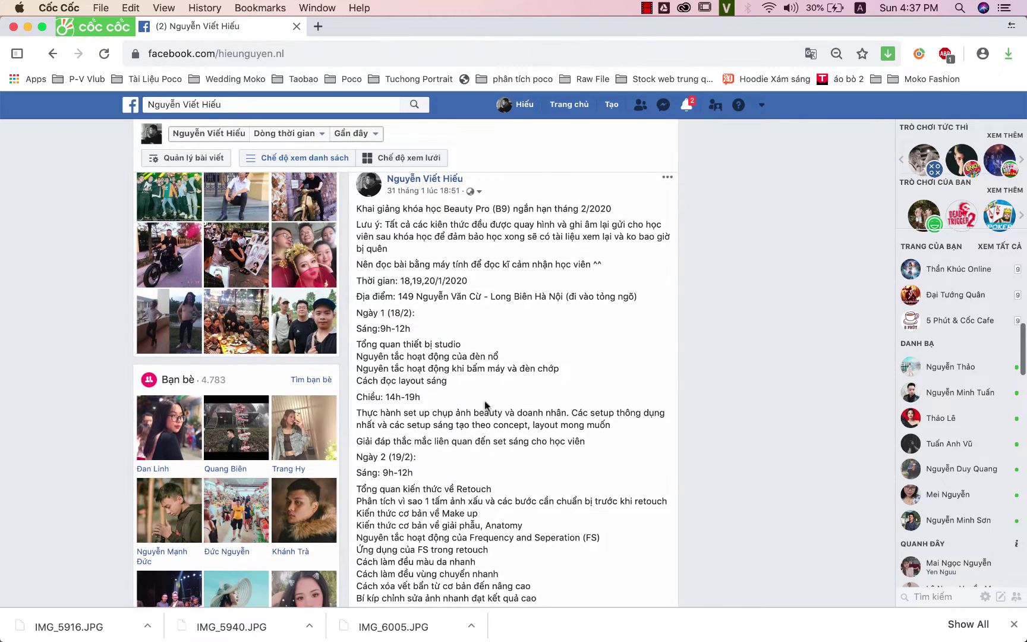
scroll(441, 291, up, 2)
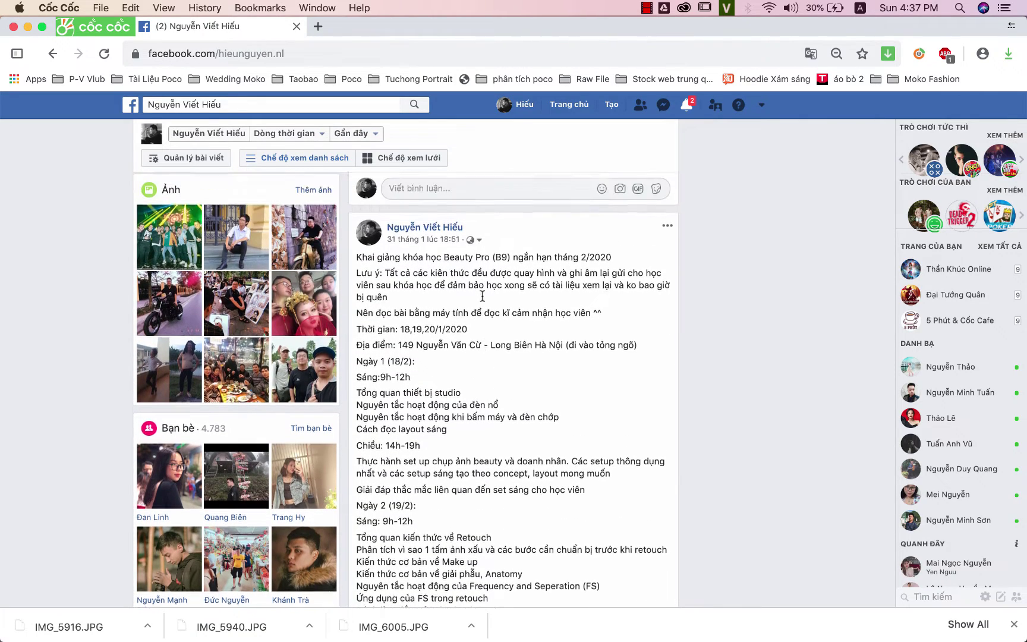
Look through the profile's course posts for the comment linking to the Beauty Pro overview video
scroll(482, 296, up, 10)
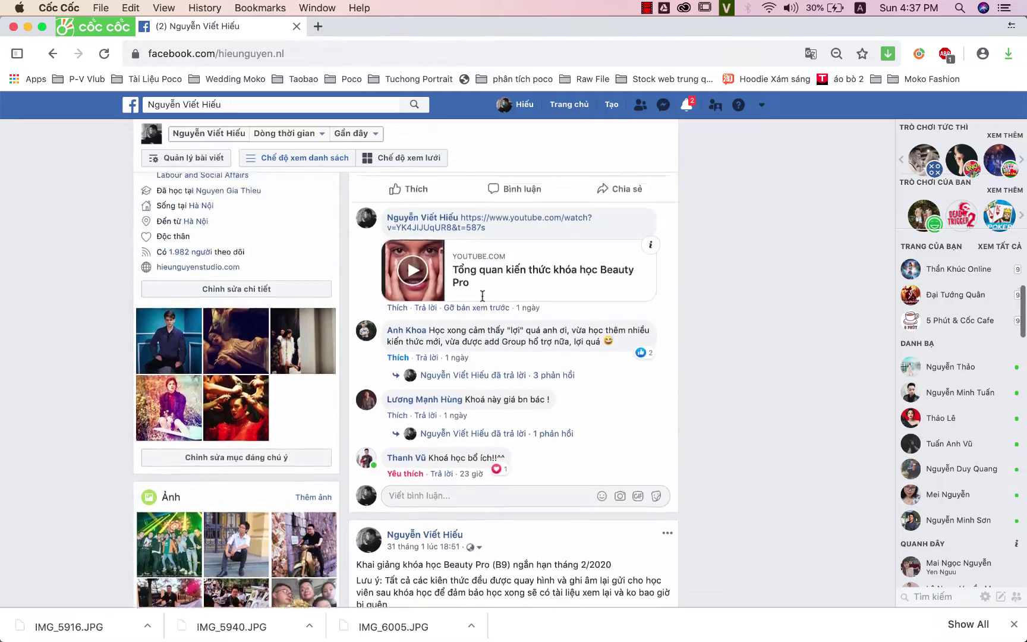
scroll(484, 302, up, 5)
scroll(484, 302, down, 10)
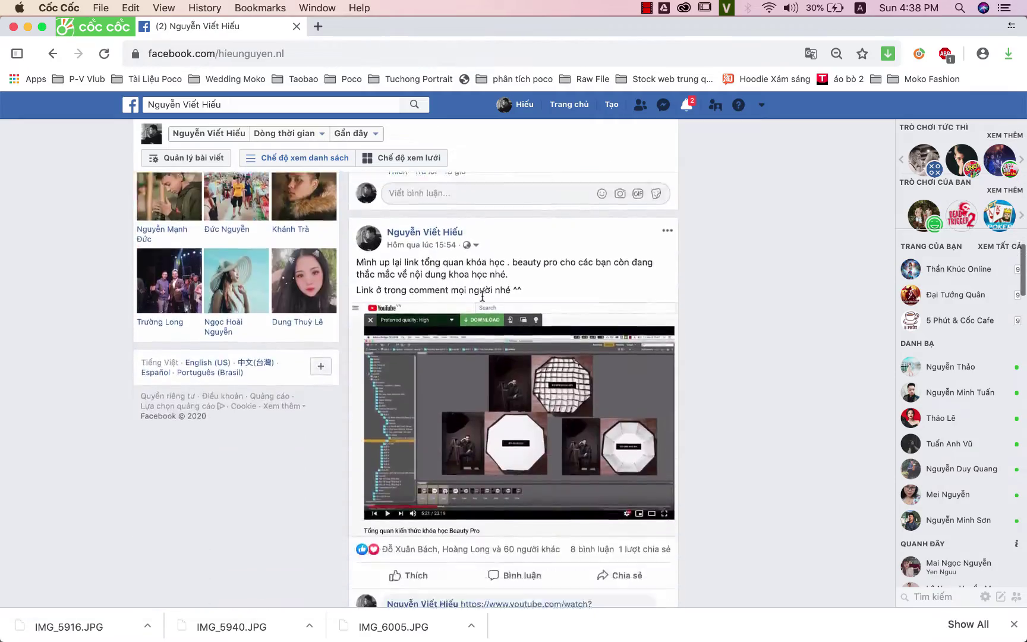
scroll(484, 302, down, 4)
scroll(484, 302, up, 4)
scroll(485, 302, down, 7)
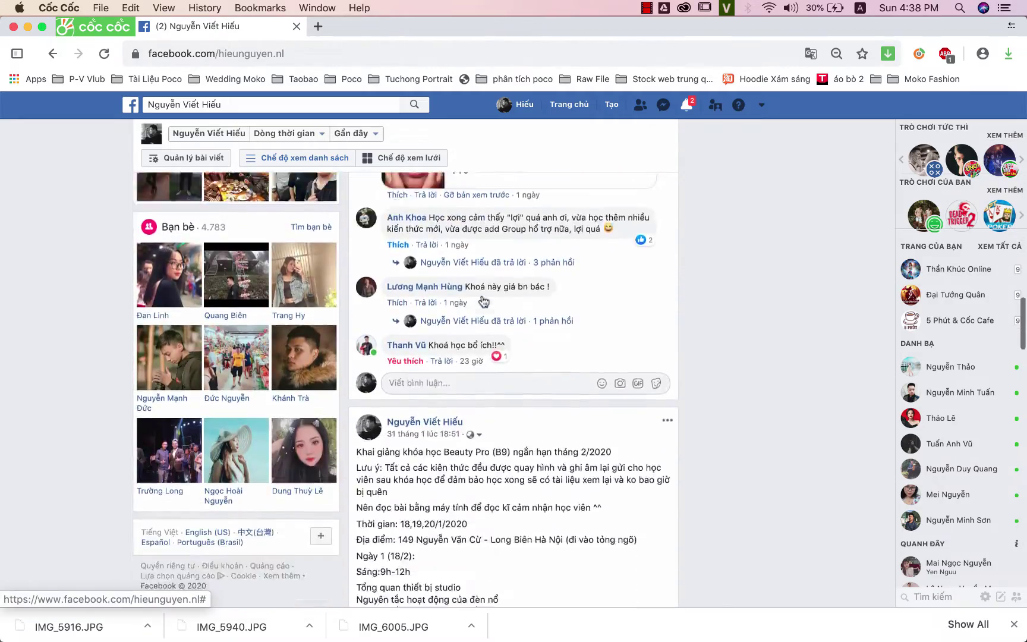
scroll(482, 299, up, 10)
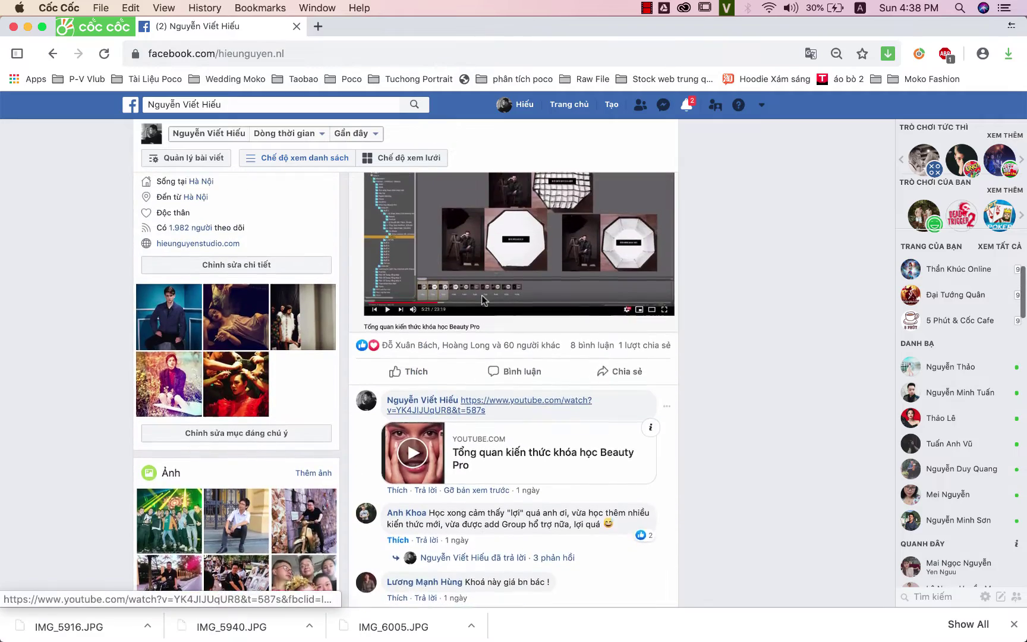
scroll(483, 301, up, 5)
scroll(475, 356, down, 7)
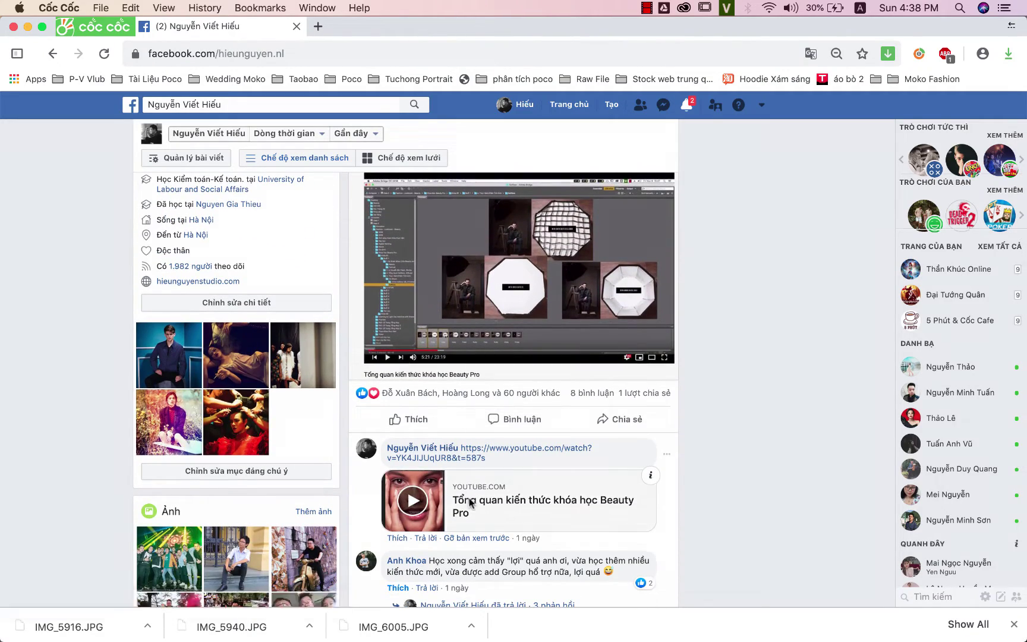
Open the linked YouTube video "Tổng quan kiến thức khóa học Beauty Pro", pause it, and close its page
click(469, 503)
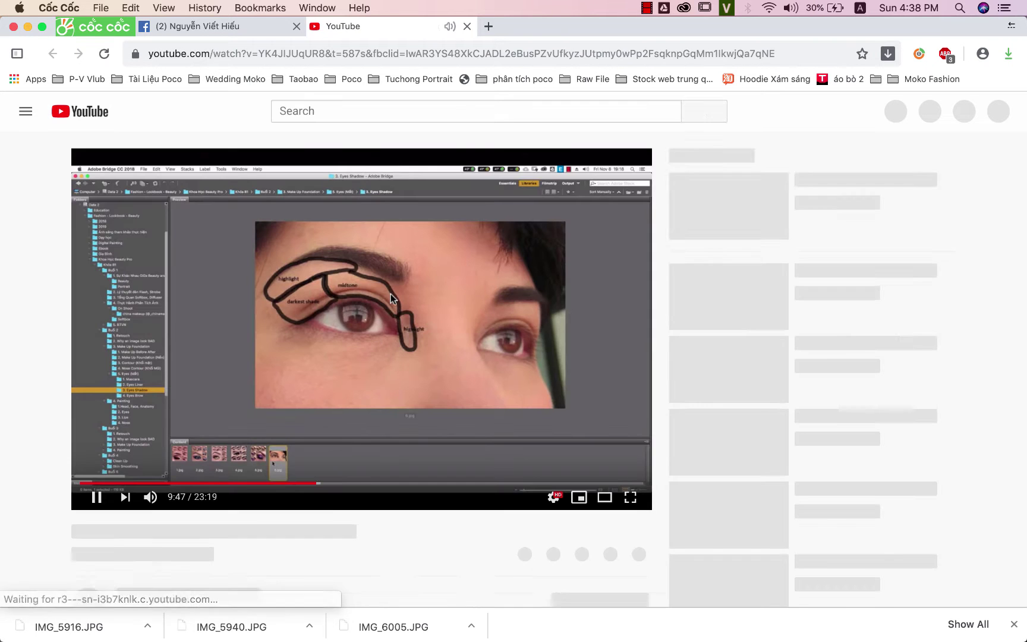
click(391, 310)
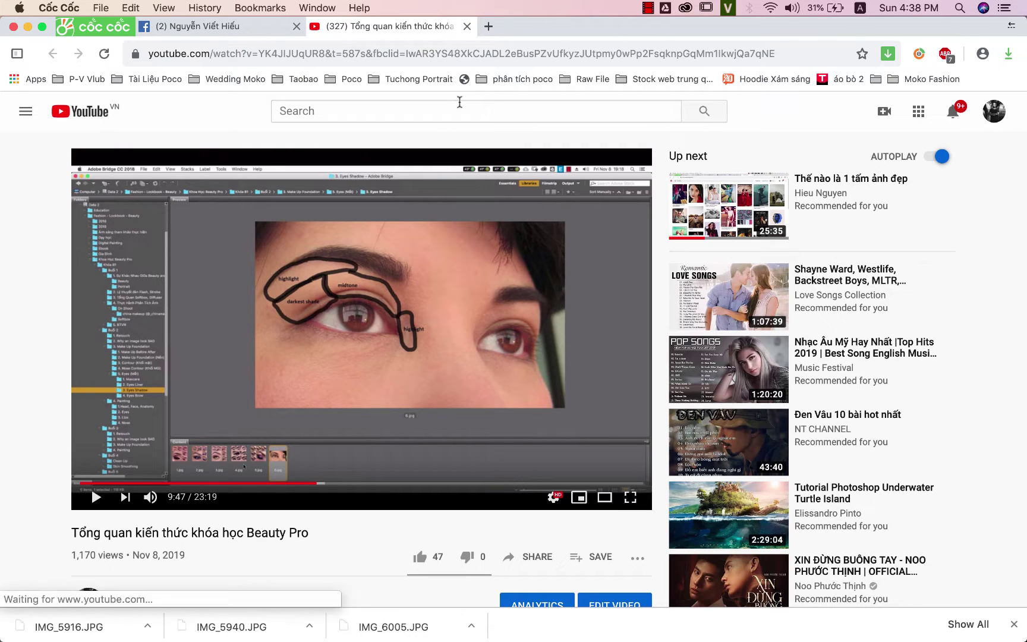
mouse_move(414, 155)
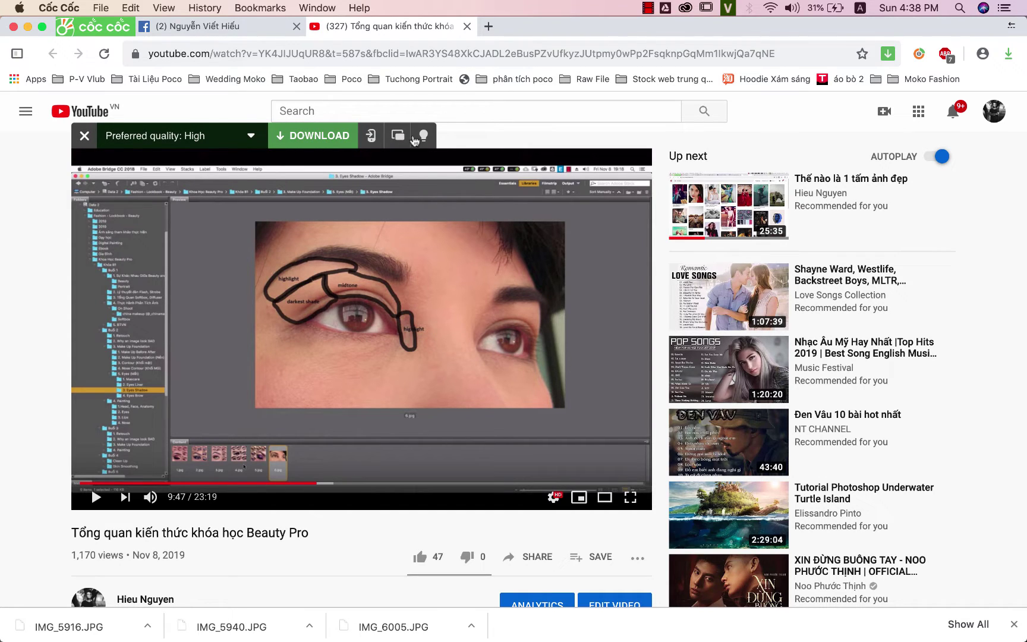
click(467, 26)
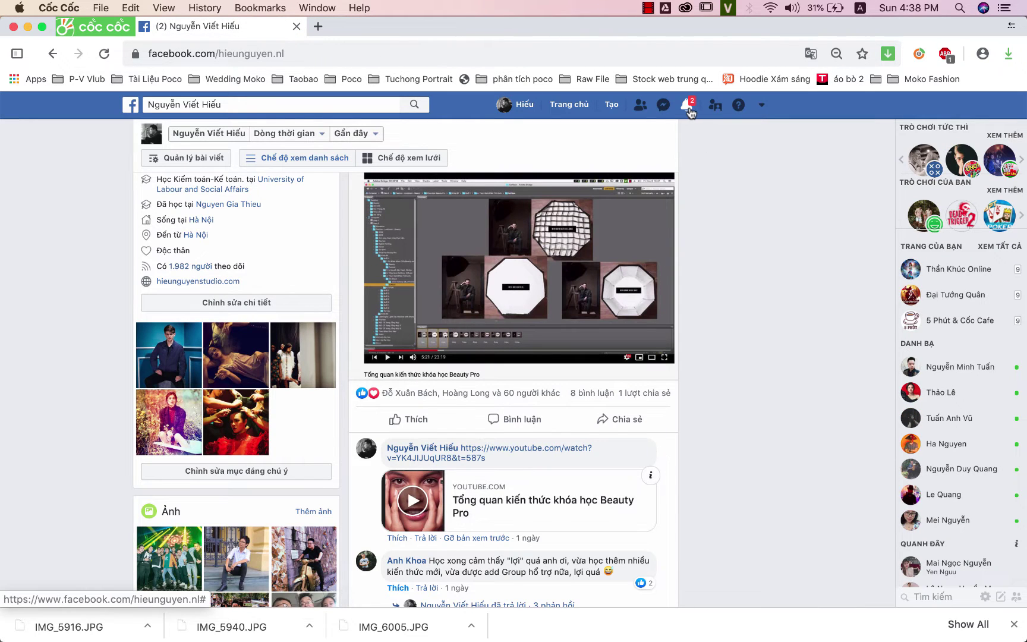
Check the Facebook notifications and return to Photoshop
click(687, 105)
click(687, 106)
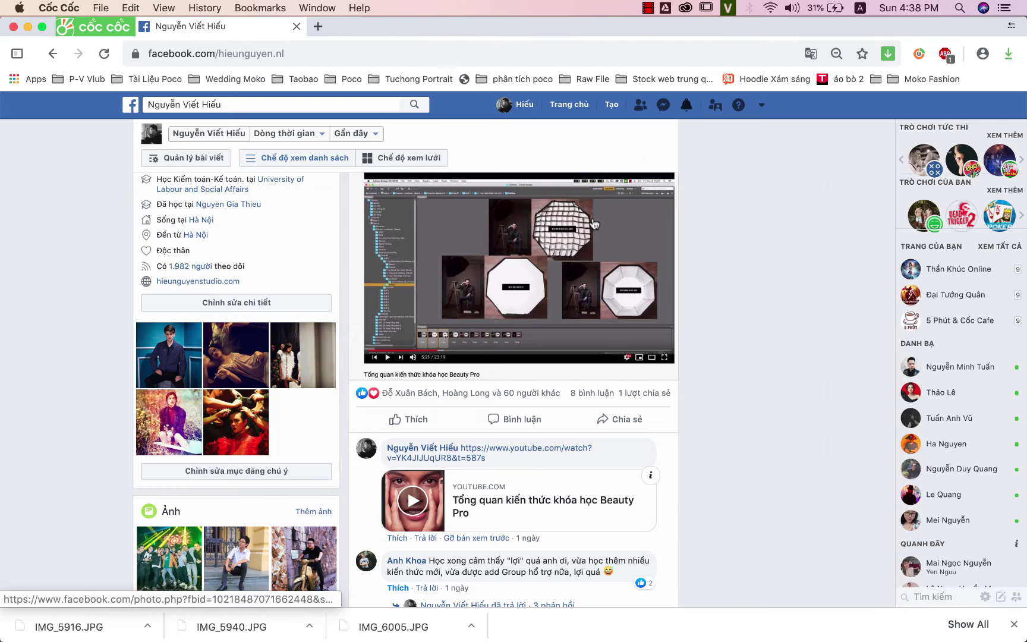
key(ctrl+Left)
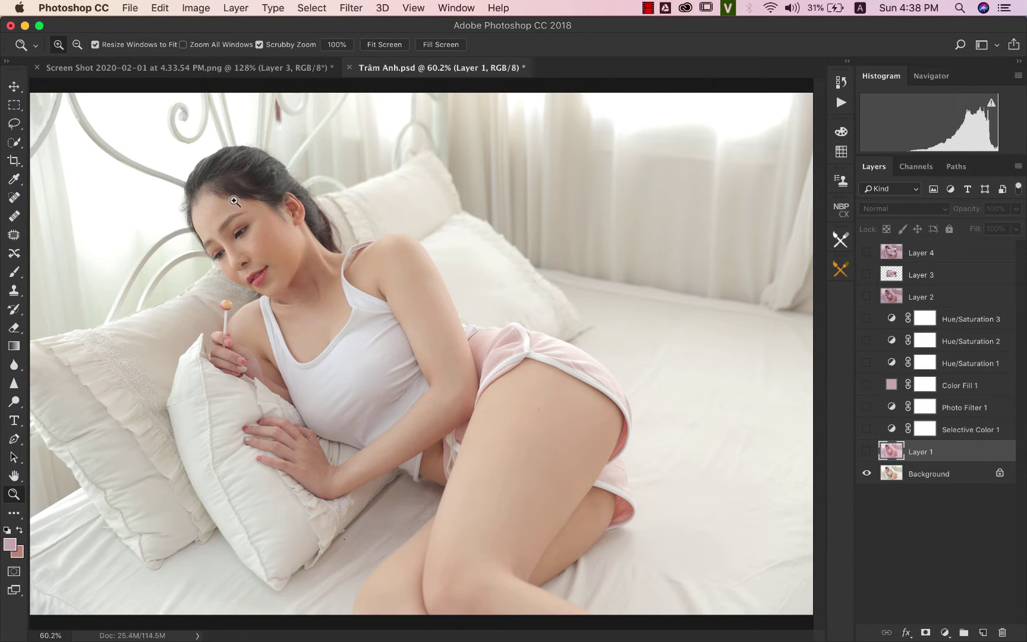
Inspect the pillow tones in the reference screenshot up close and return to the full-image view
click(219, 67)
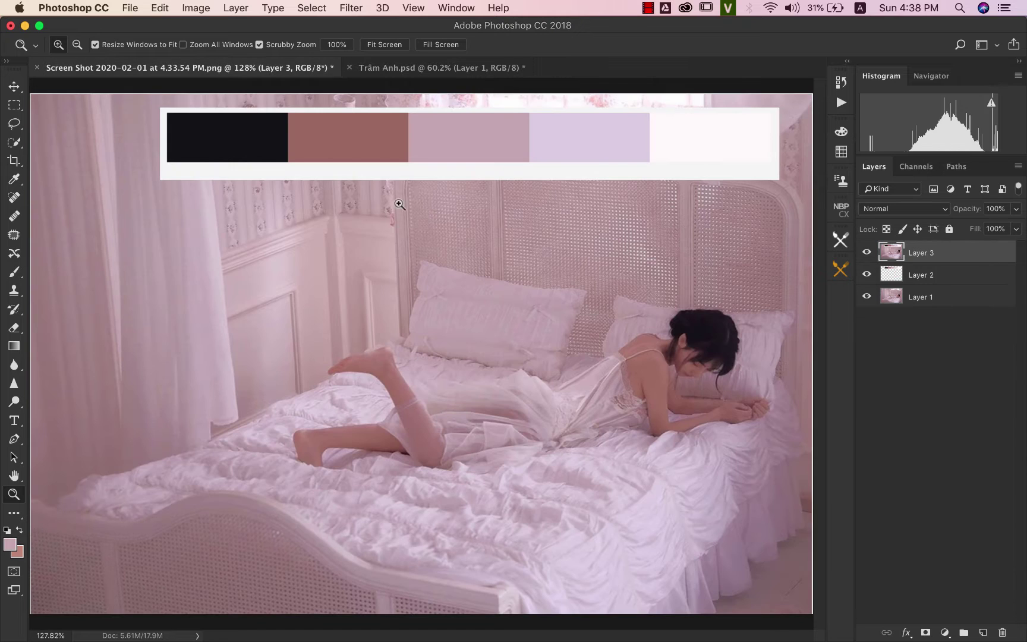
click(466, 322)
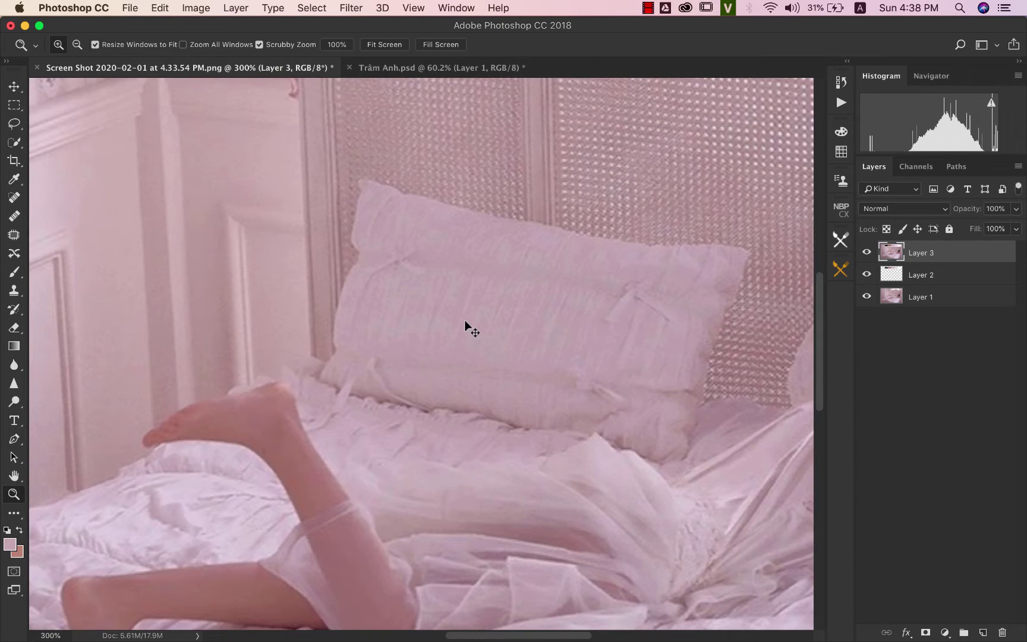
key(super+0)
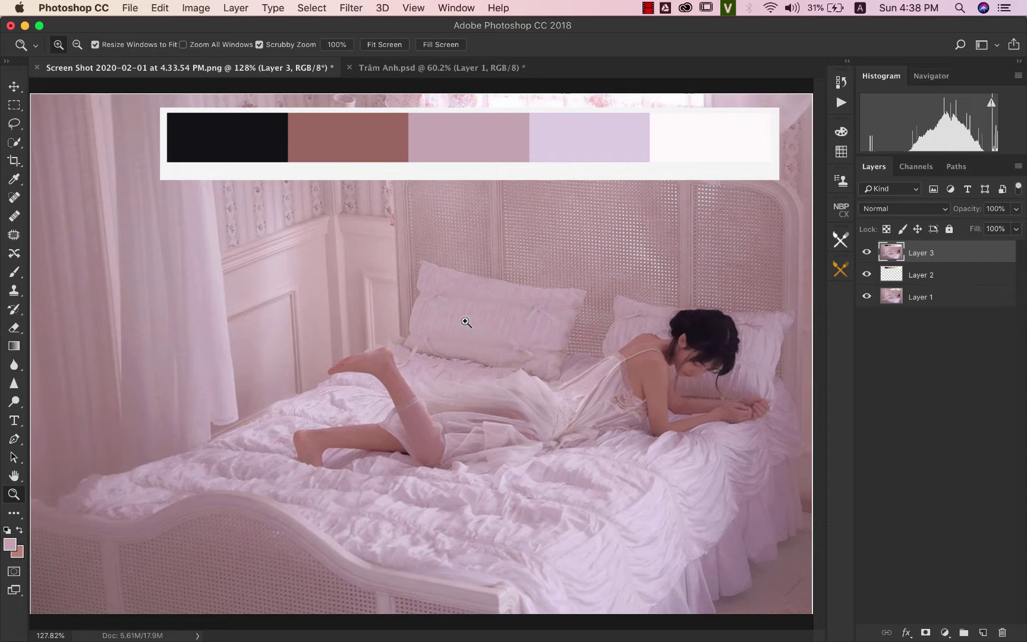
Examine the reference photo's headboard and bright window with Layer 3 and Layer 2 hidden, and switch back to the portrait document
click(871, 253)
click(869, 275)
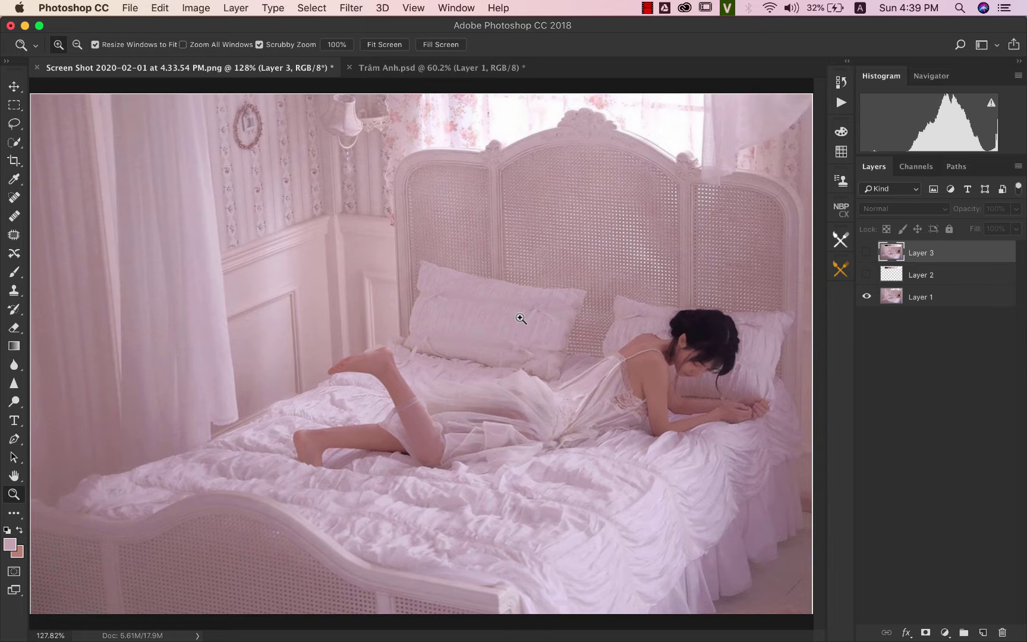
click(676, 140)
click(676, 140)
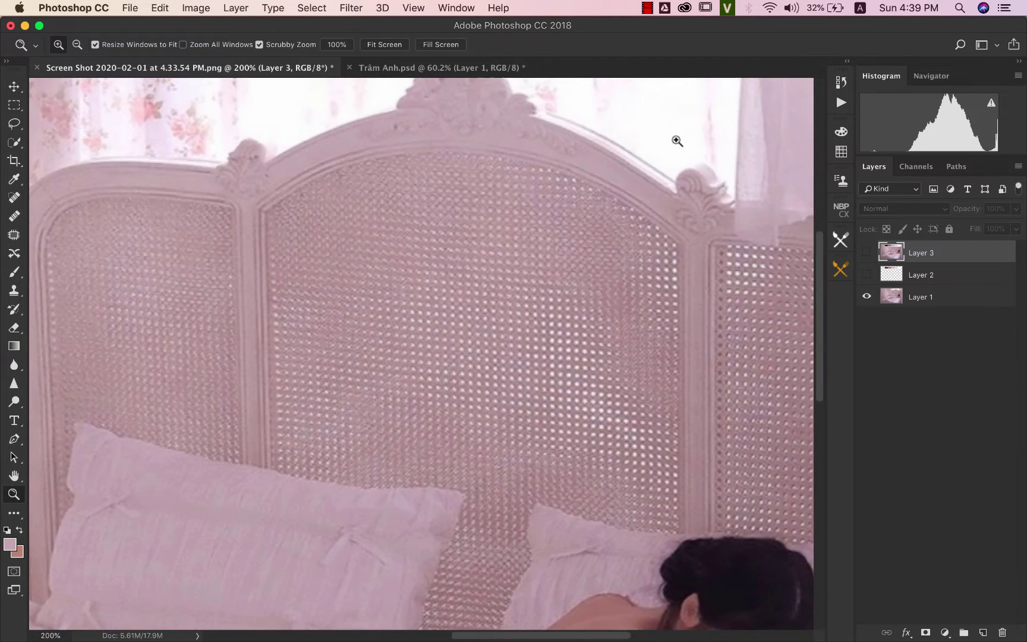
click(378, 43)
click(389, 67)
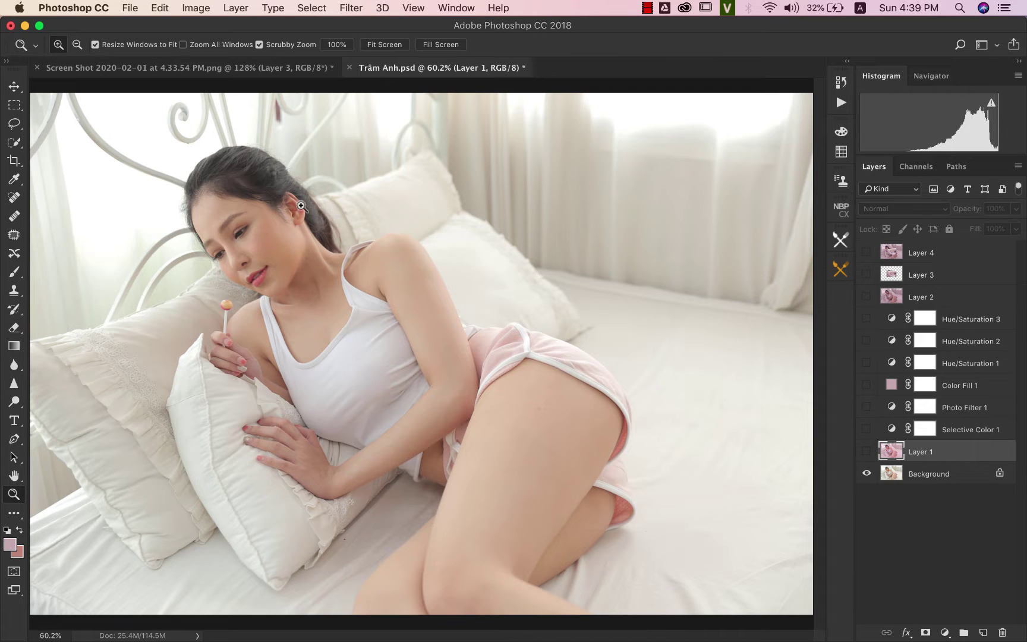
Compare the overall tones of the pink reference screenshot and the bedroom portrait by alternating between the two documents
click(249, 71)
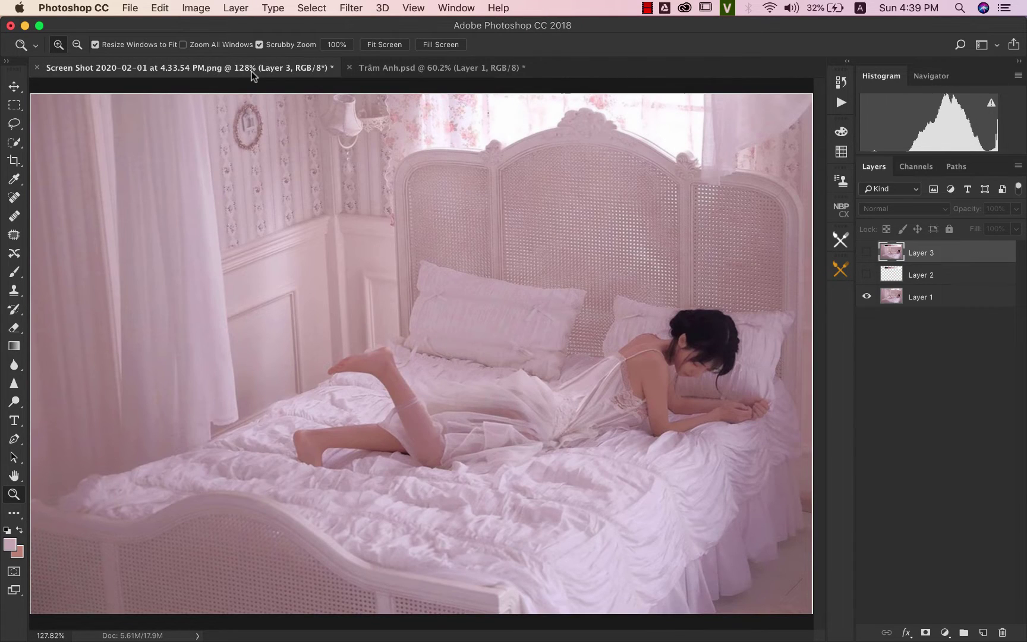
click(397, 72)
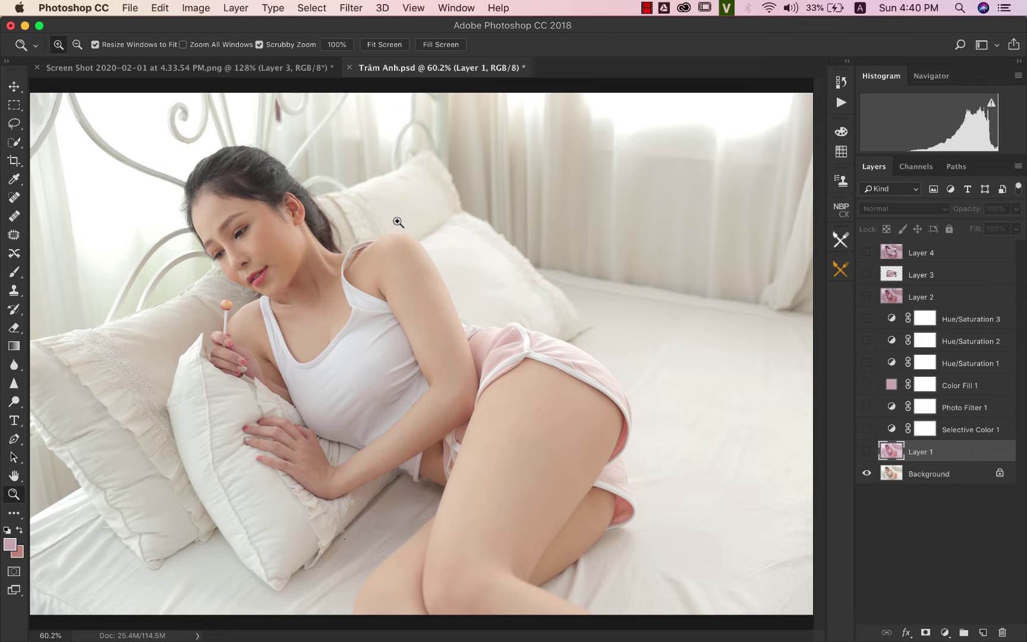
click(260, 68)
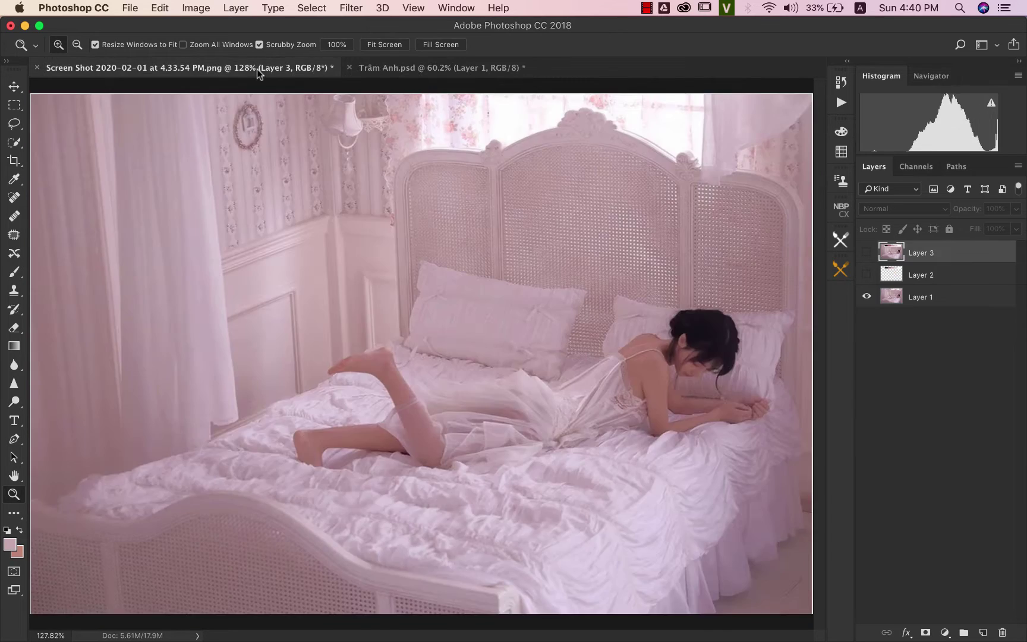
click(391, 73)
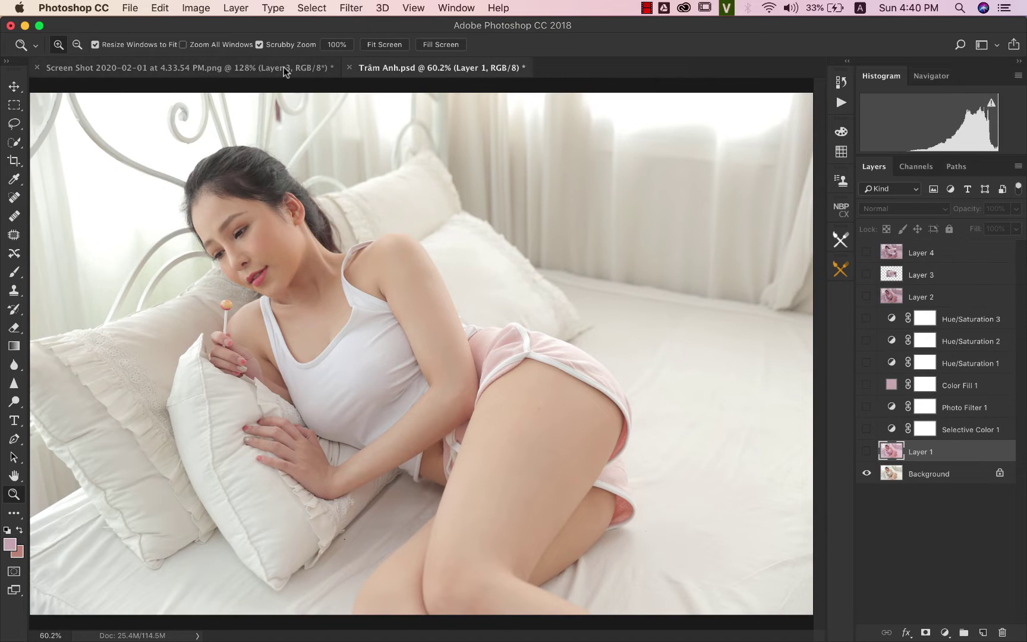
click(324, 70)
click(378, 66)
click(315, 70)
click(380, 69)
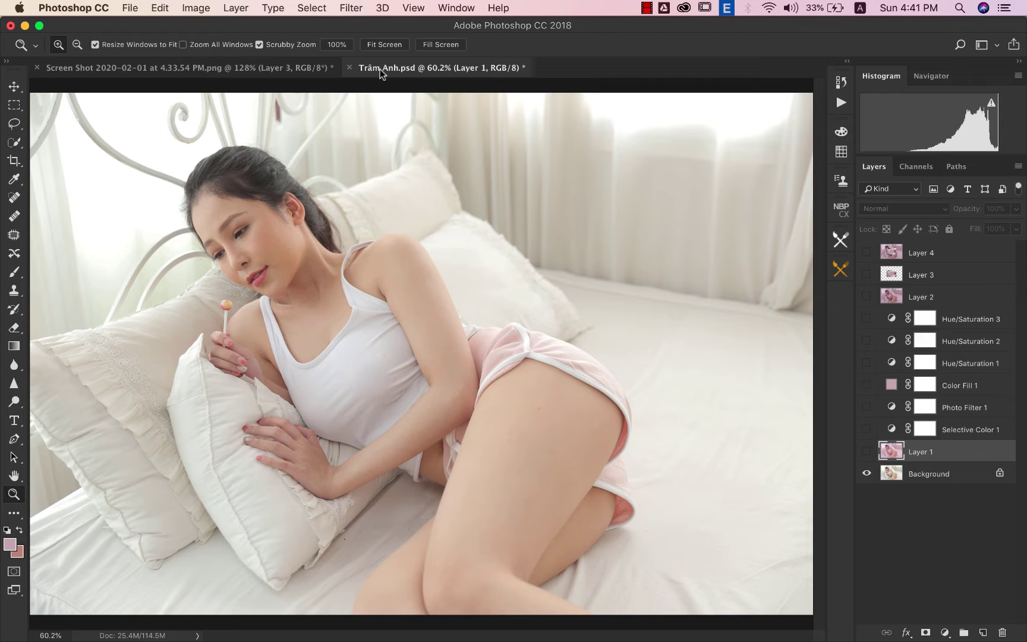
click(289, 71)
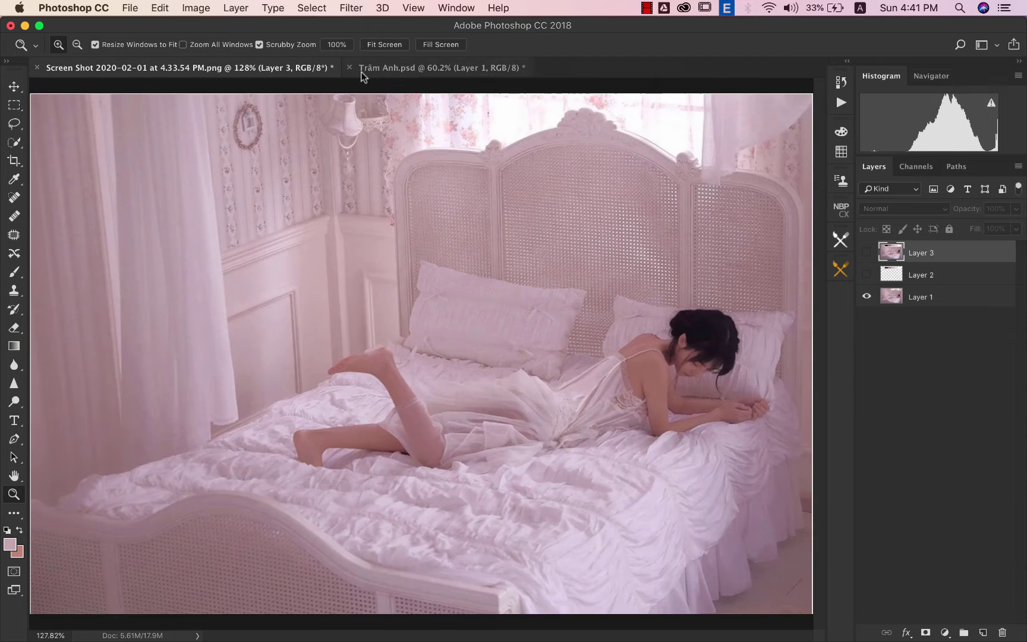
click(396, 79)
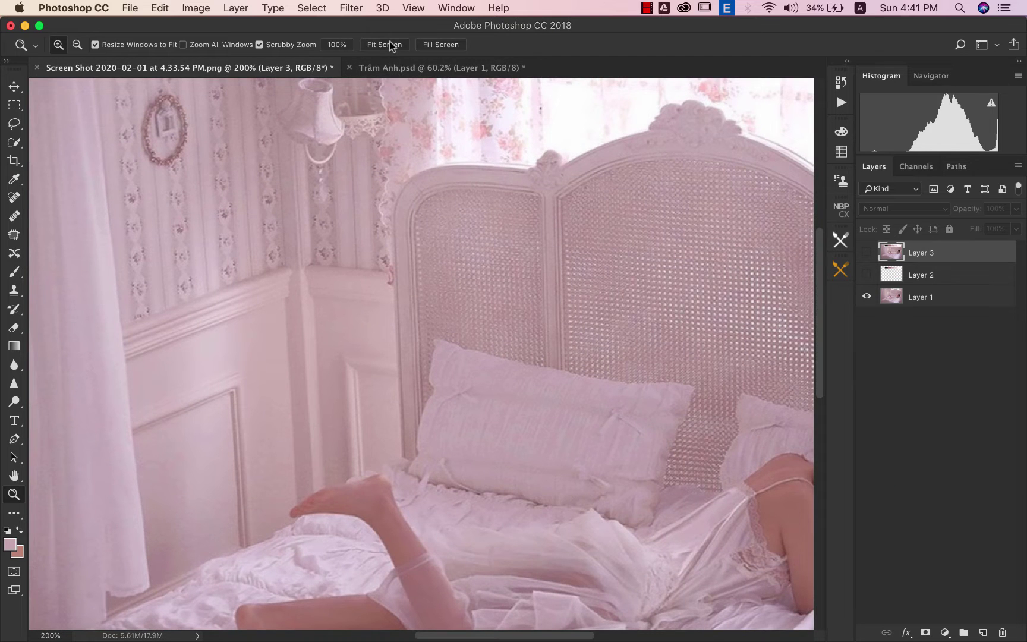
click(390, 44)
click(390, 69)
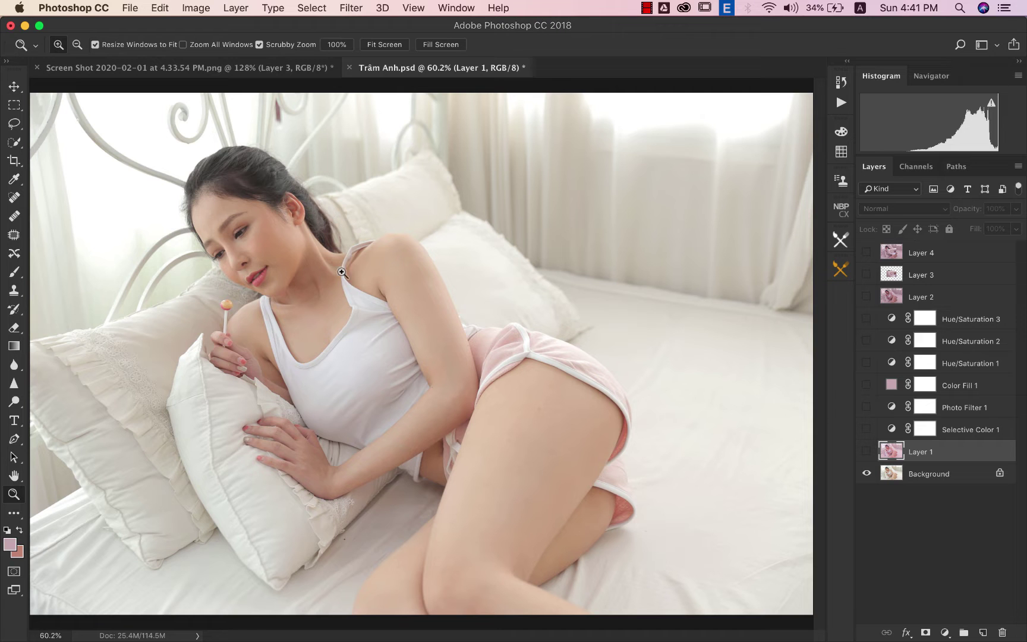
Inspect the skin tones of the portrait's face at 200% and return to the full-image view
click(268, 255)
click(268, 256)
click(268, 255)
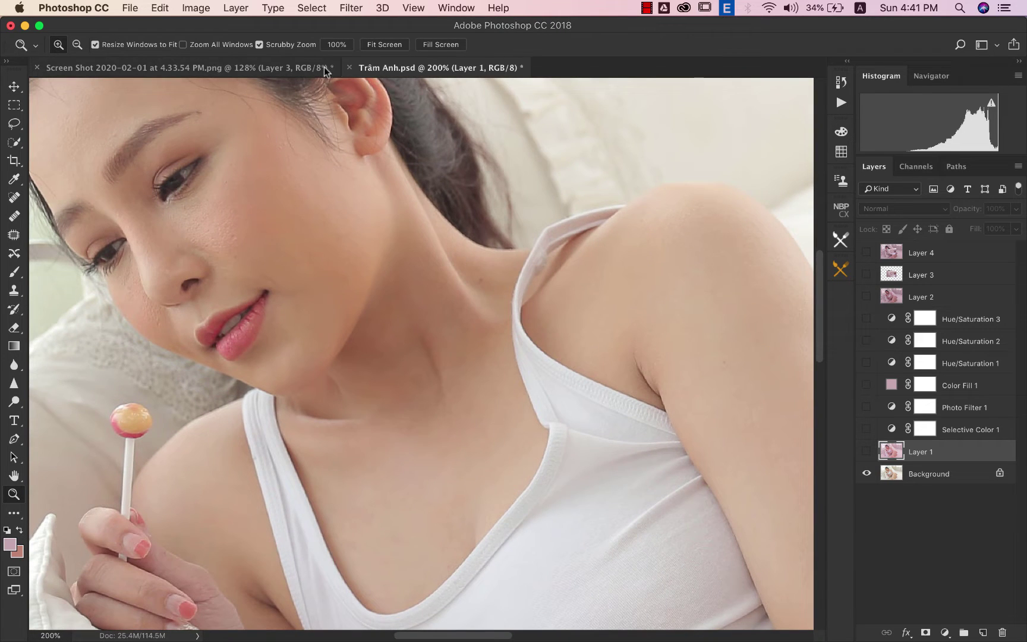
click(391, 45)
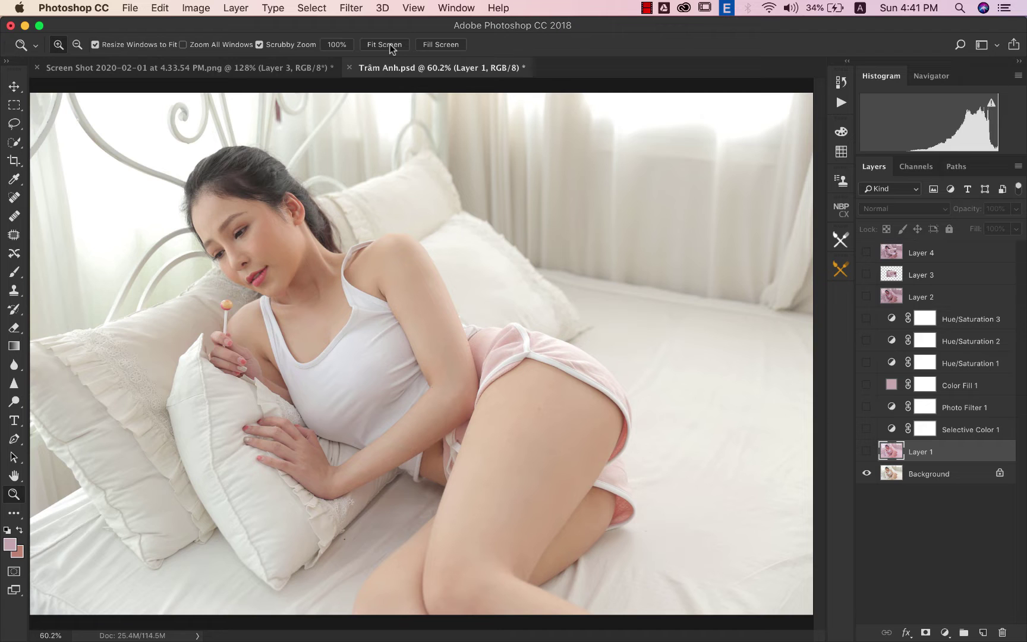
Show the Layer 2 color palette over the reference screenshot and view the NBP ColourmapX extension before collapsing it
click(276, 70)
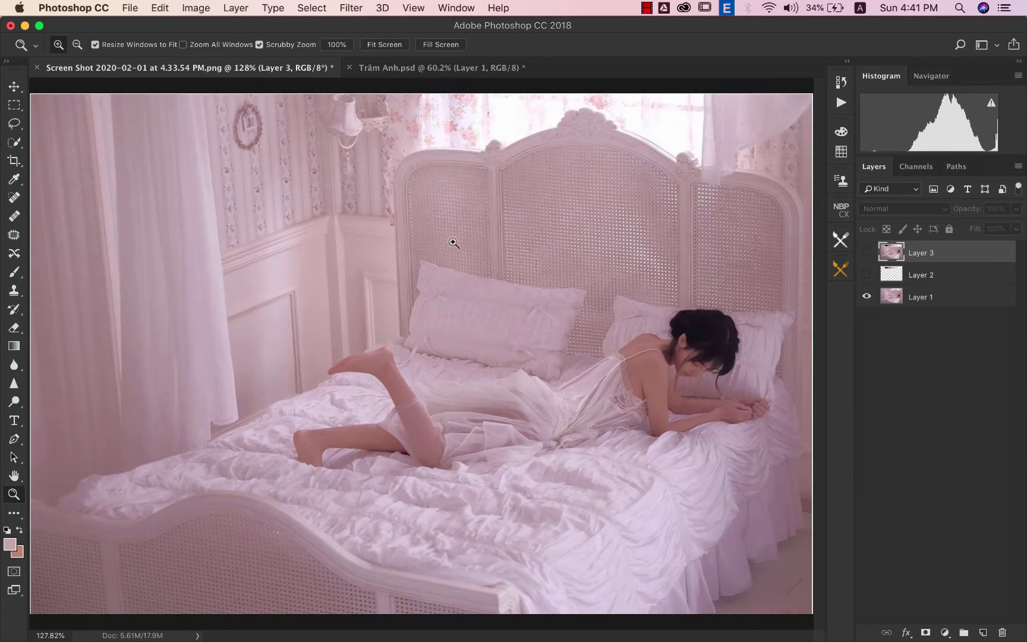
click(866, 274)
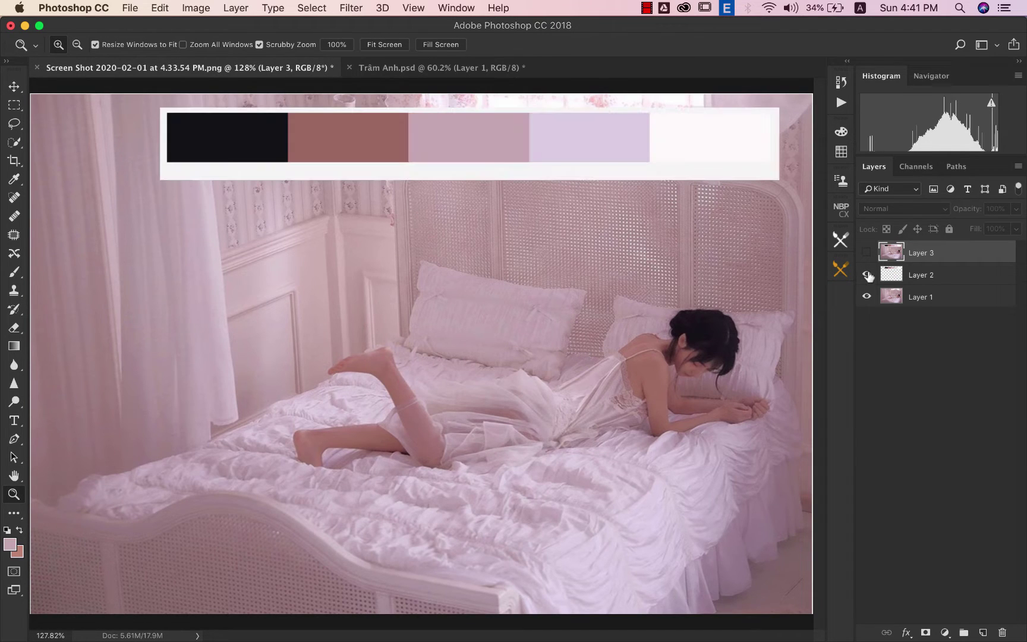
click(447, 9)
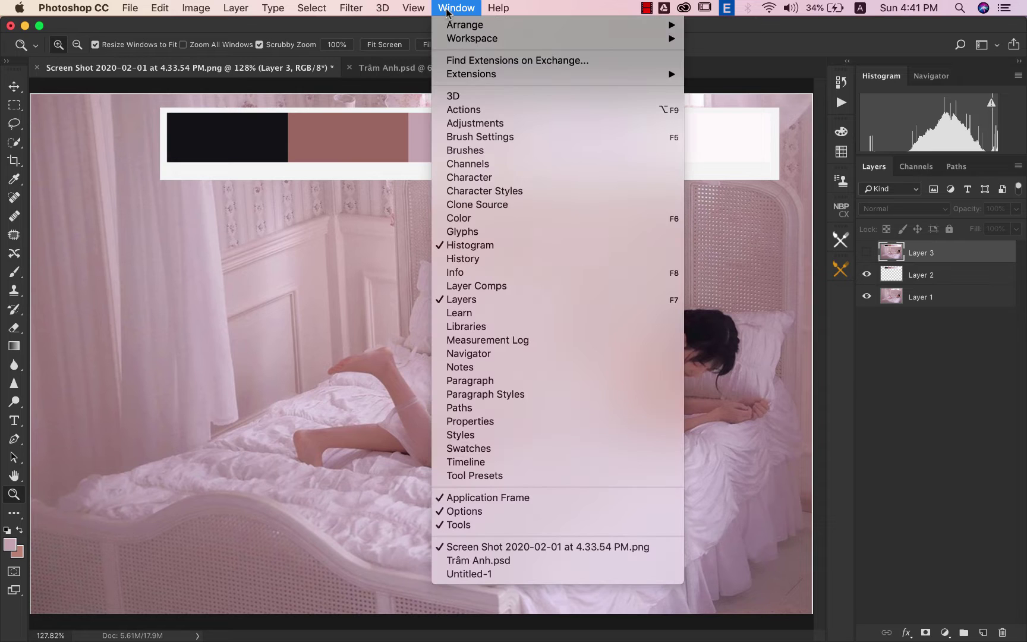
mouse_move(518, 75)
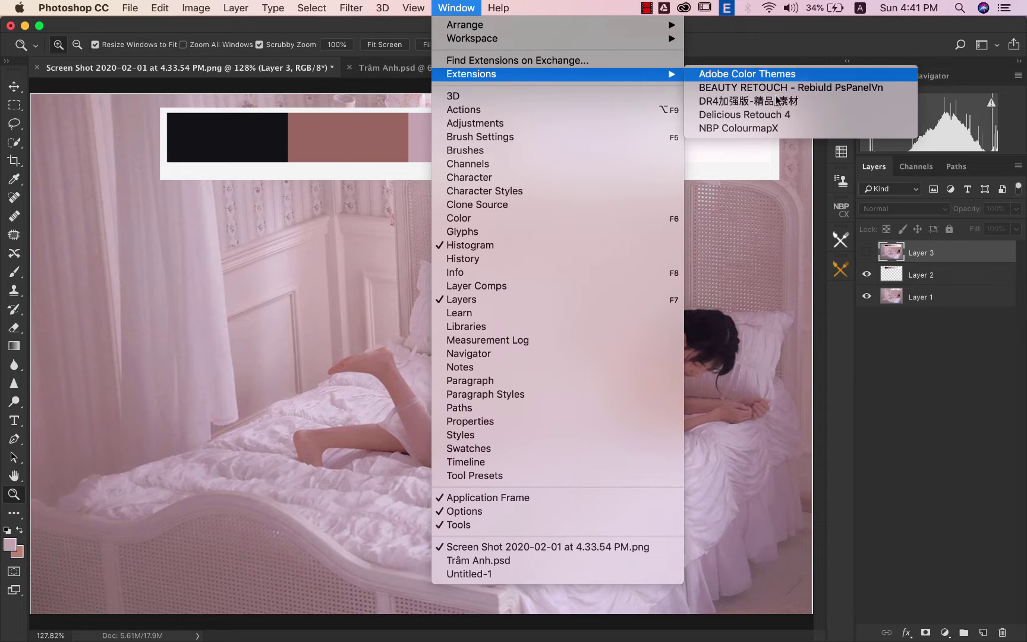
click(757, 134)
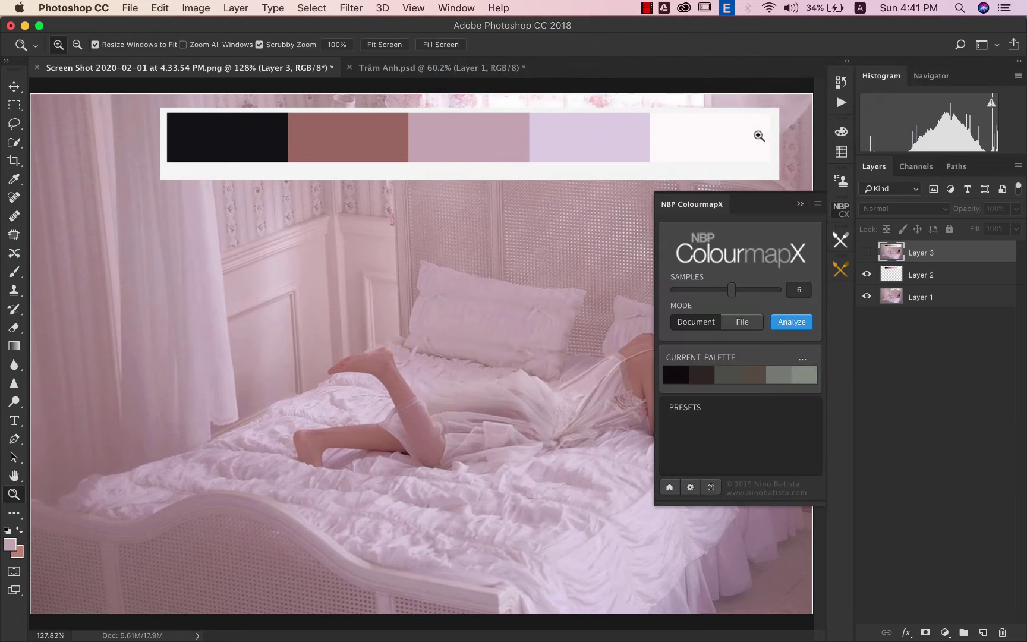
click(800, 205)
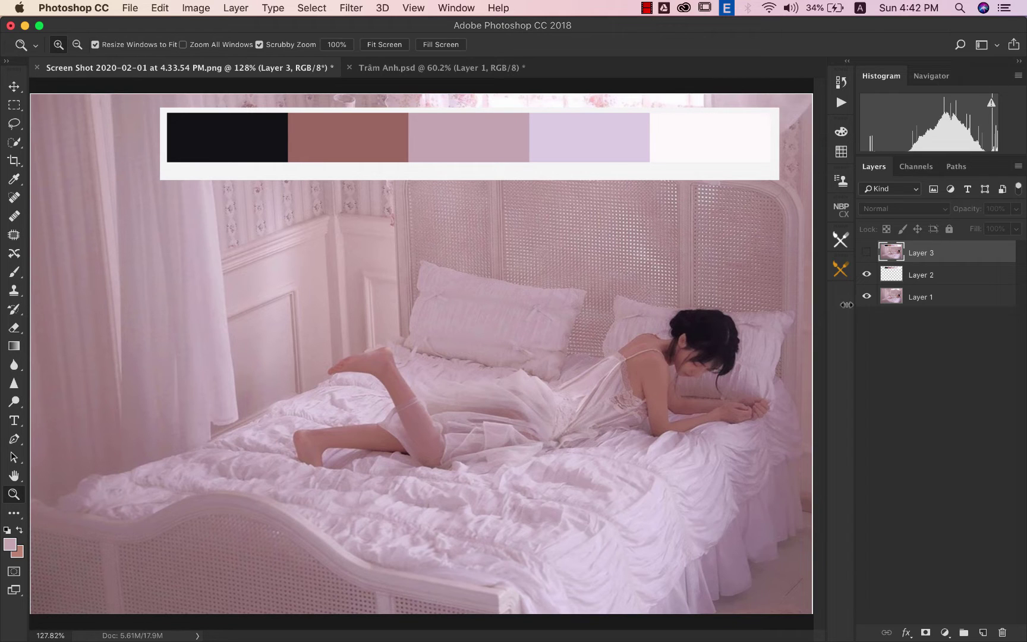
Sample the palette's black swatch as the foreground color, examine its hue, saturation and brightness, and dismiss the Facebook notification
click(894, 280)
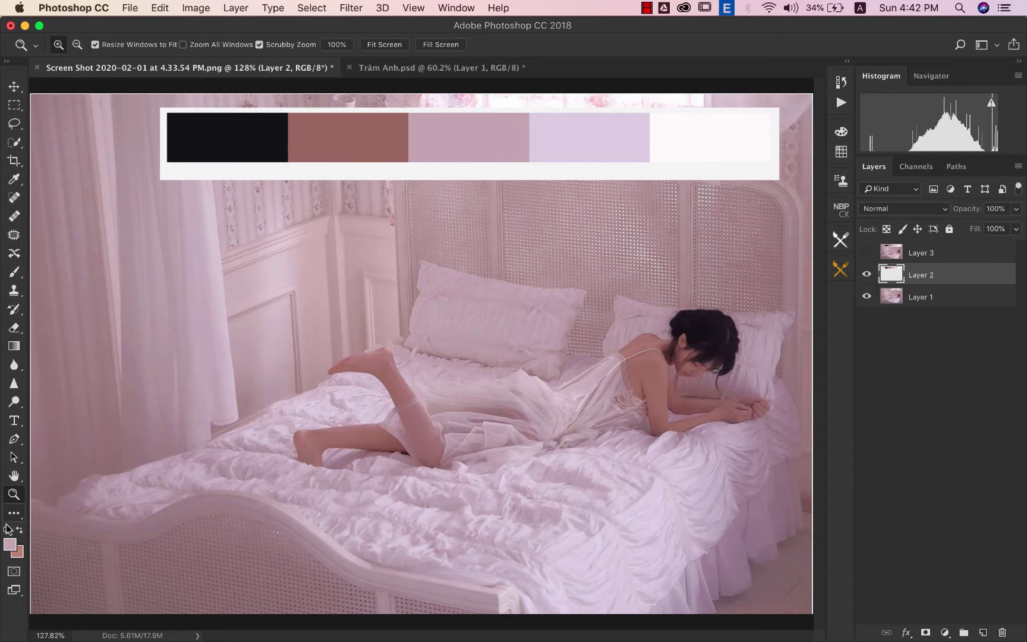
click(9, 543)
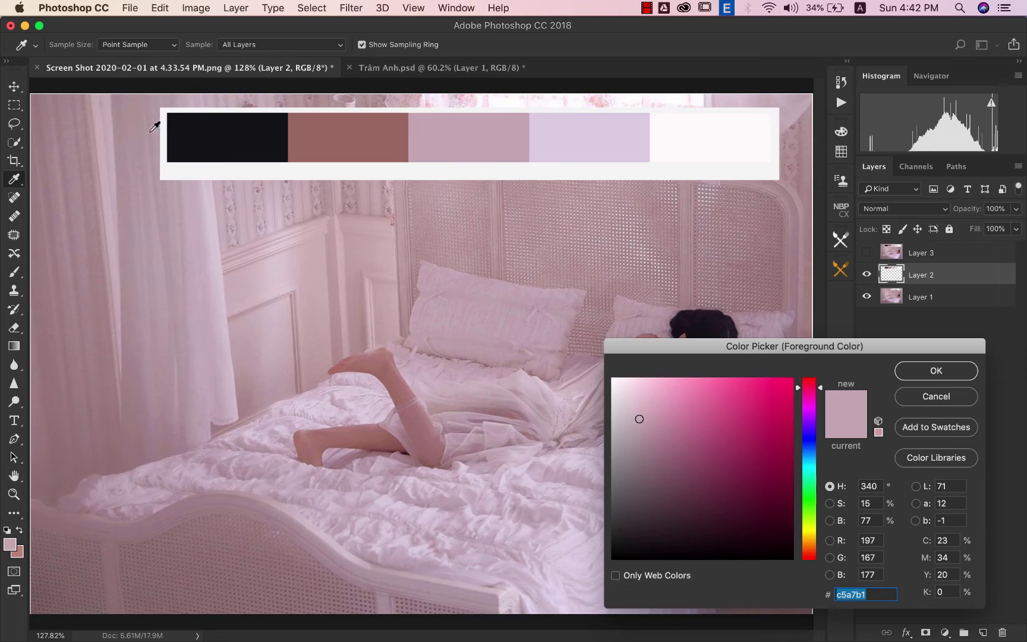
click(235, 133)
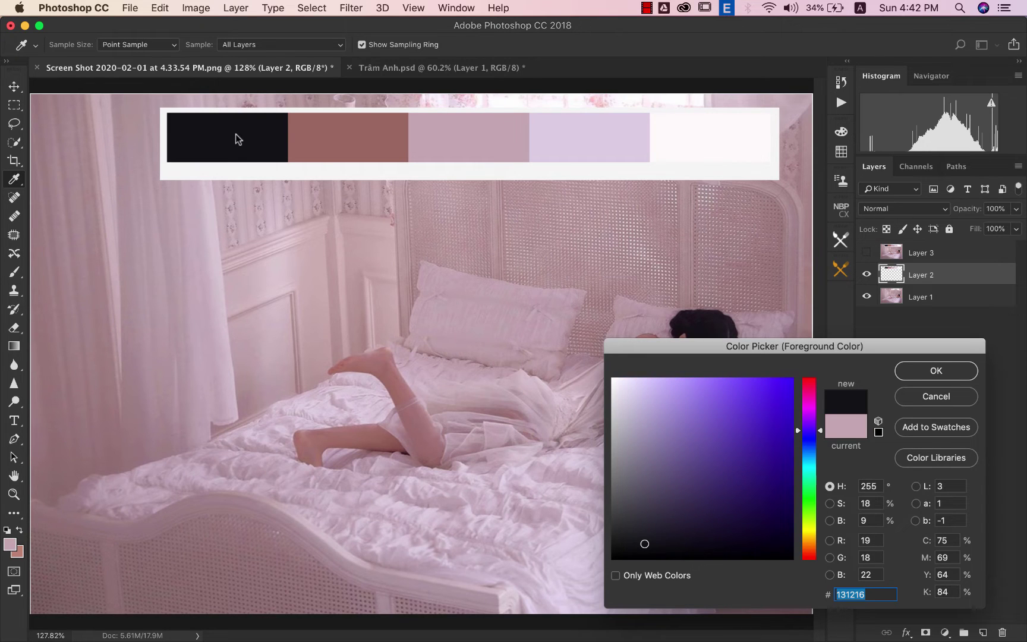
click(870, 486)
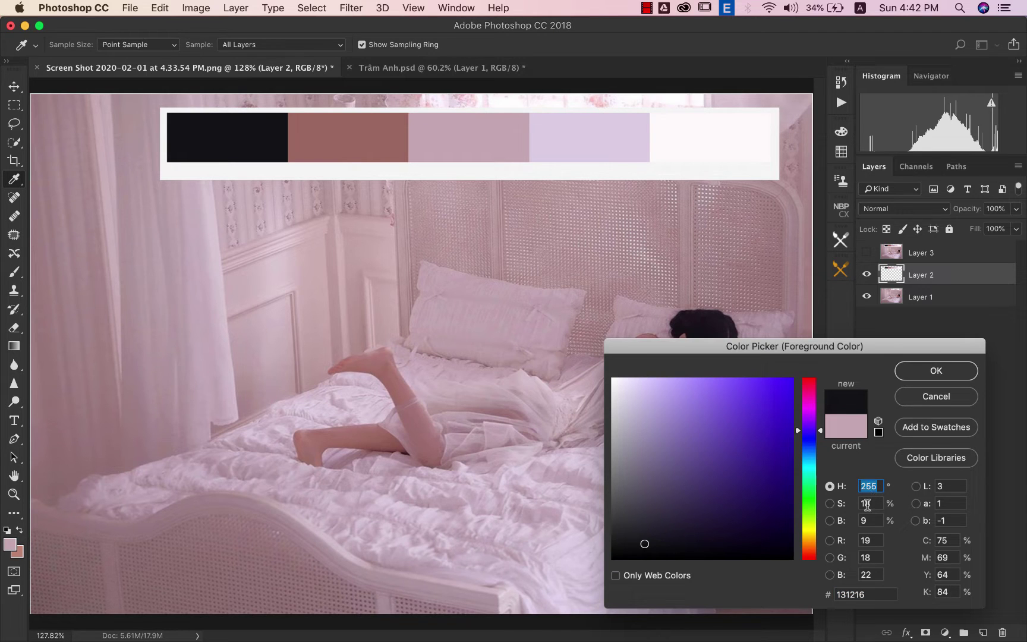
click(867, 504)
click(866, 520)
click(867, 486)
click(951, 367)
key(z)
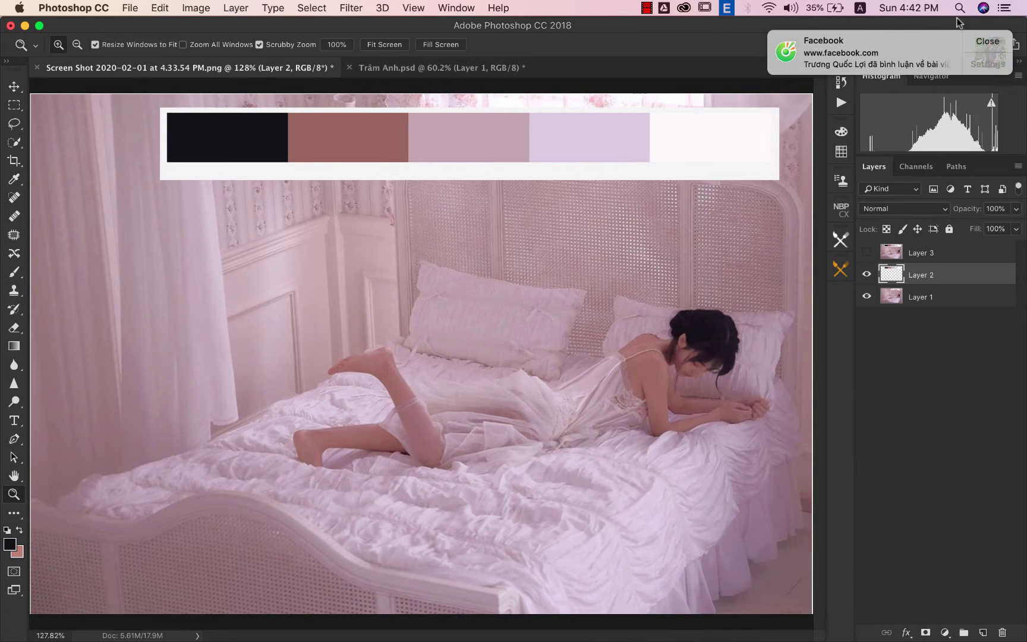
click(987, 41)
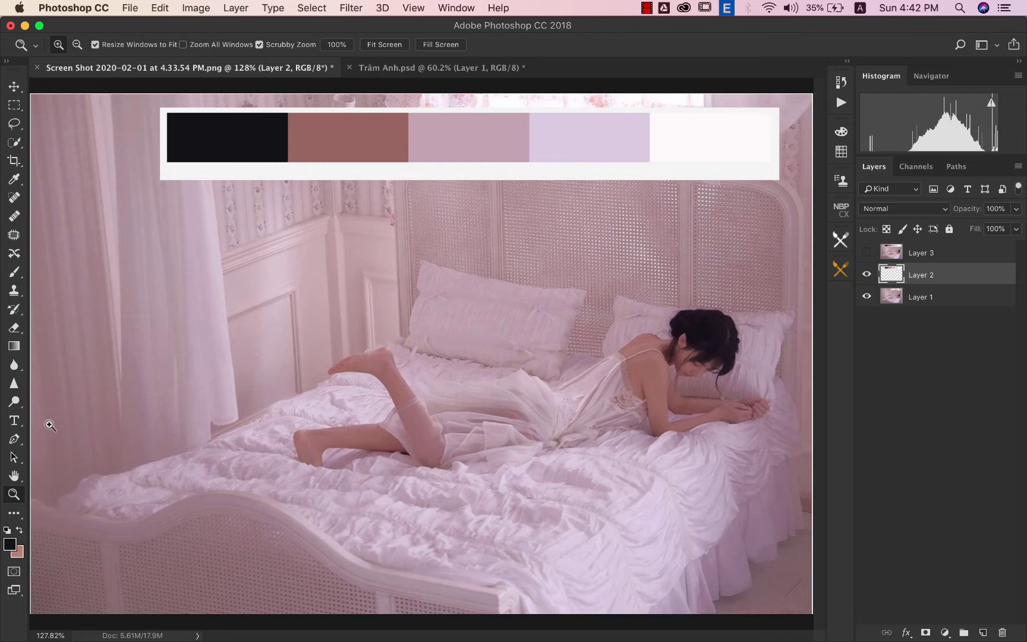
Set the foreground color to the palette's near-white swatch, fef8fb
click(8, 544)
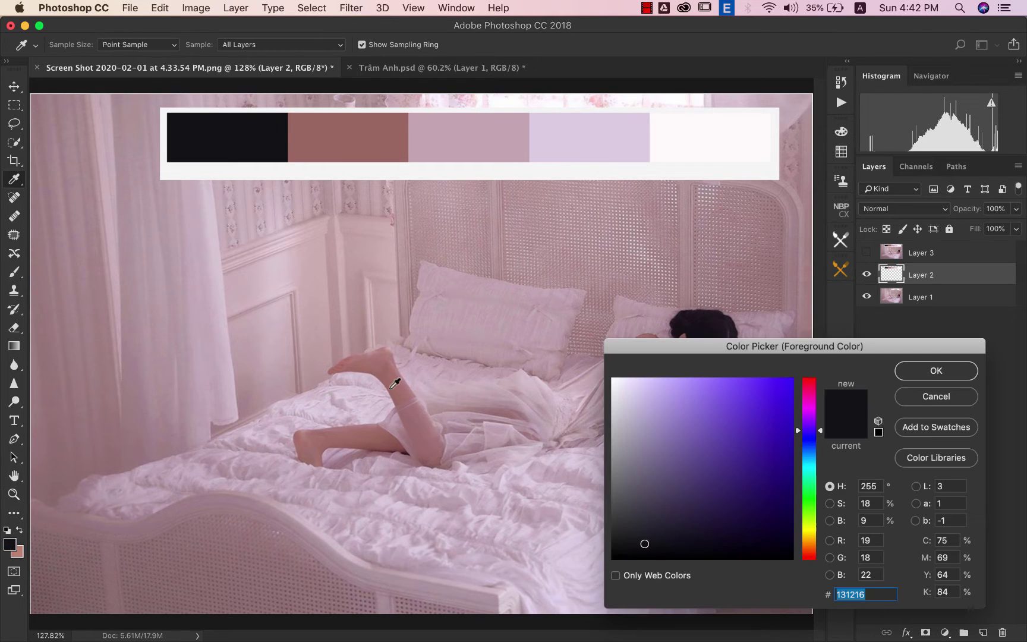
click(715, 137)
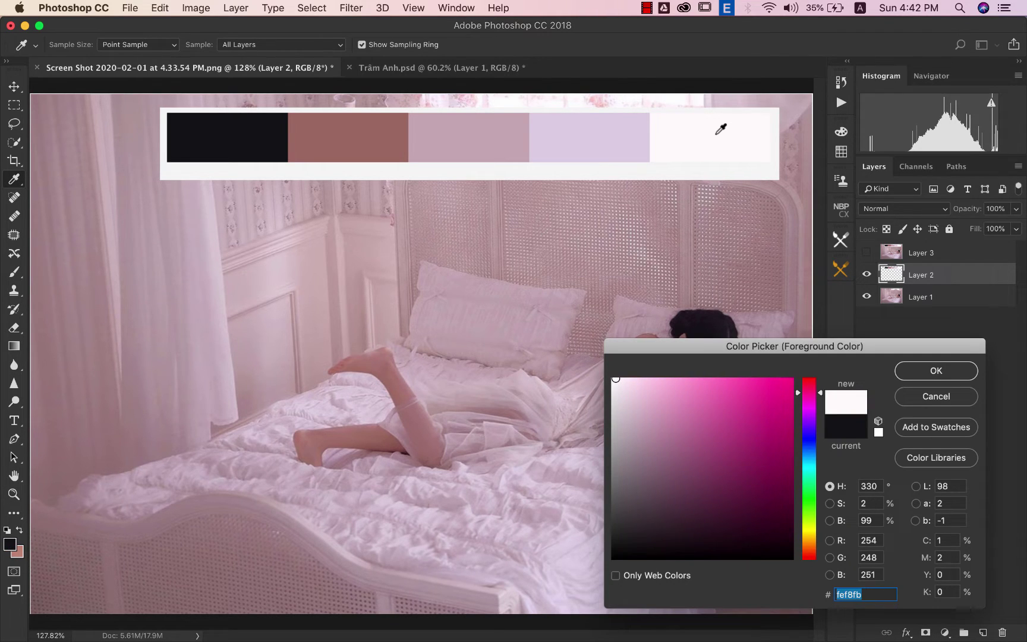
click(929, 370)
key(z)
Compare the portrait with and without the pink-graded Layer 1, leaving that layer hidden
click(439, 66)
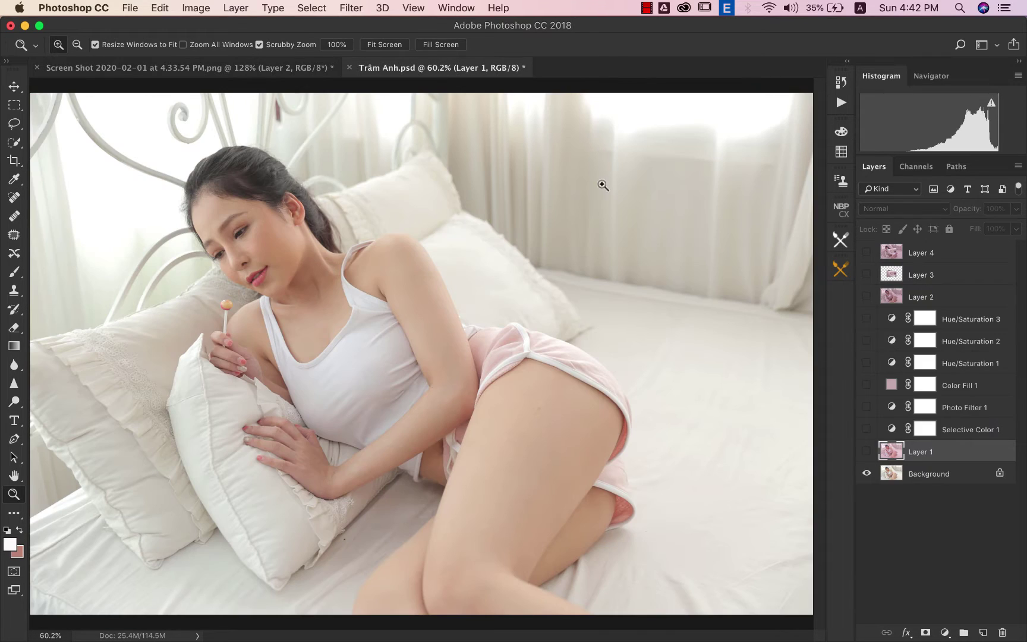
click(865, 451)
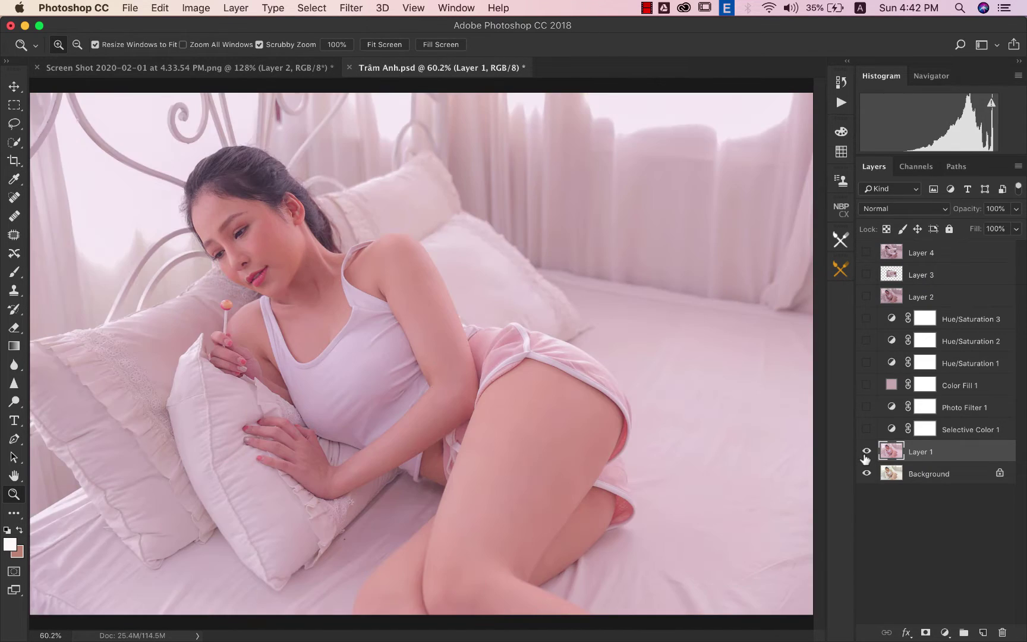
click(865, 453)
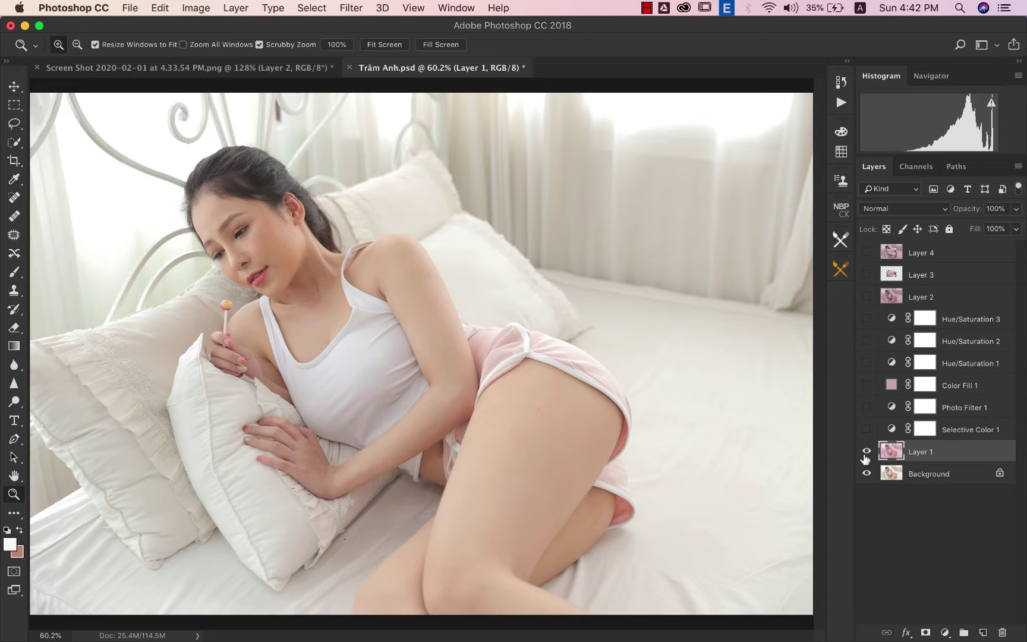
click(866, 453)
click(866, 453)
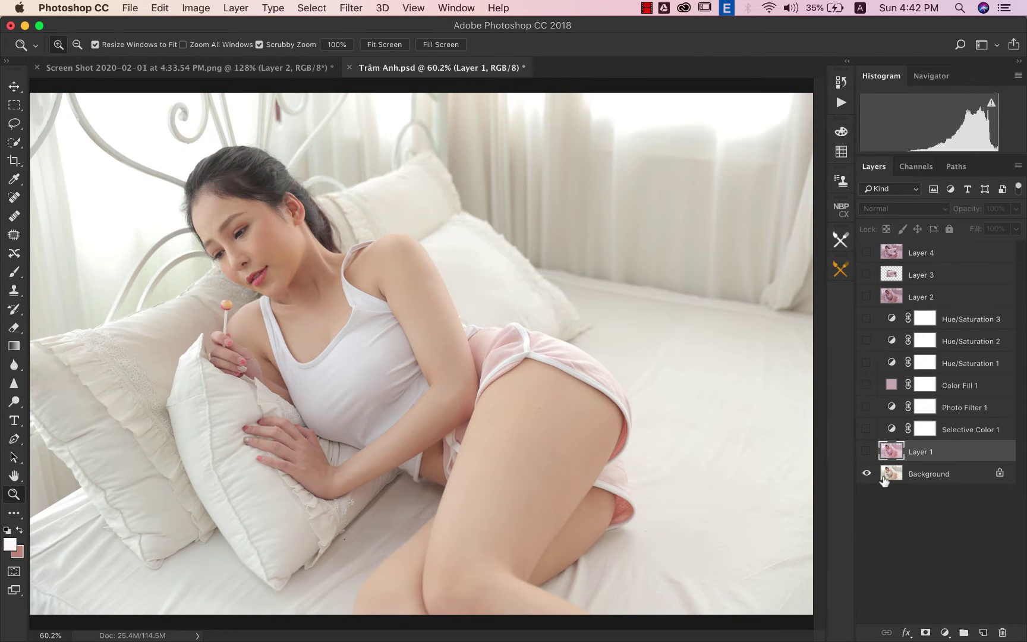
Duplicate the portrait's Background layer
click(885, 478)
key(super+j)
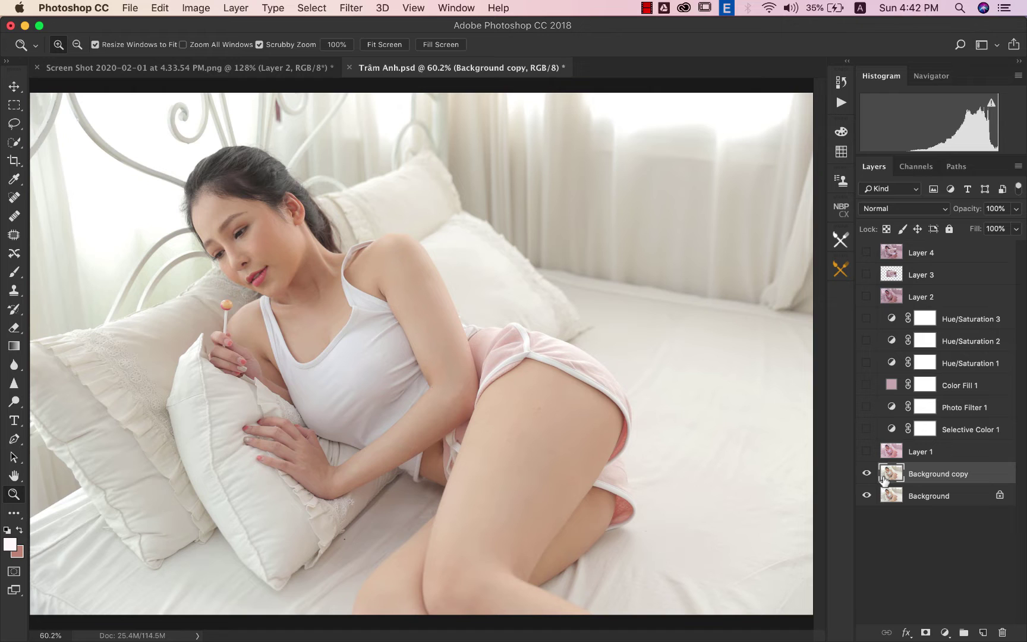
drag(884, 478, 884, 480)
key(shift+super+a)
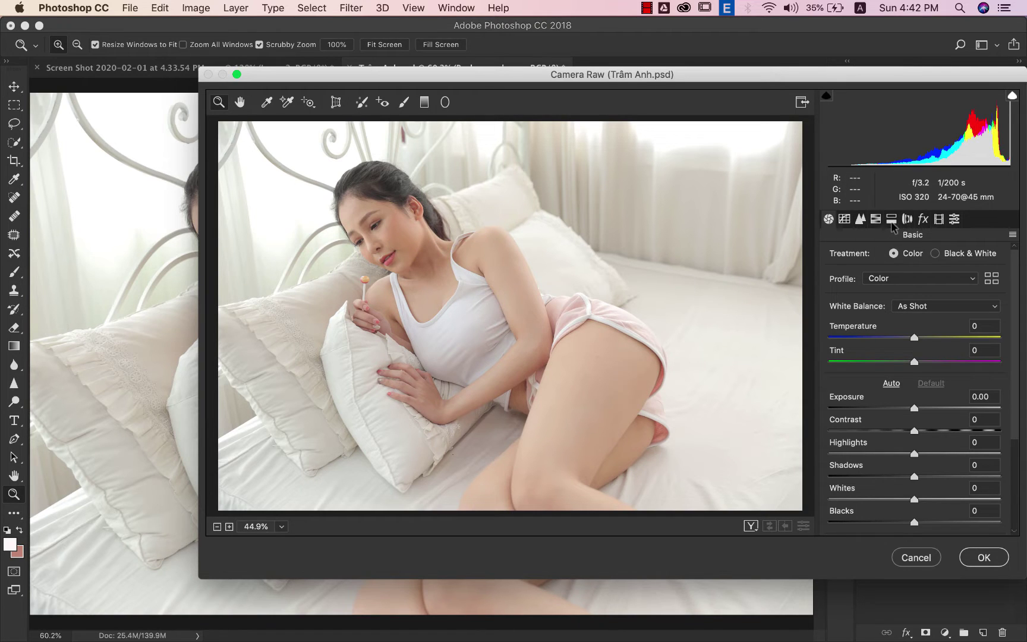
click(892, 220)
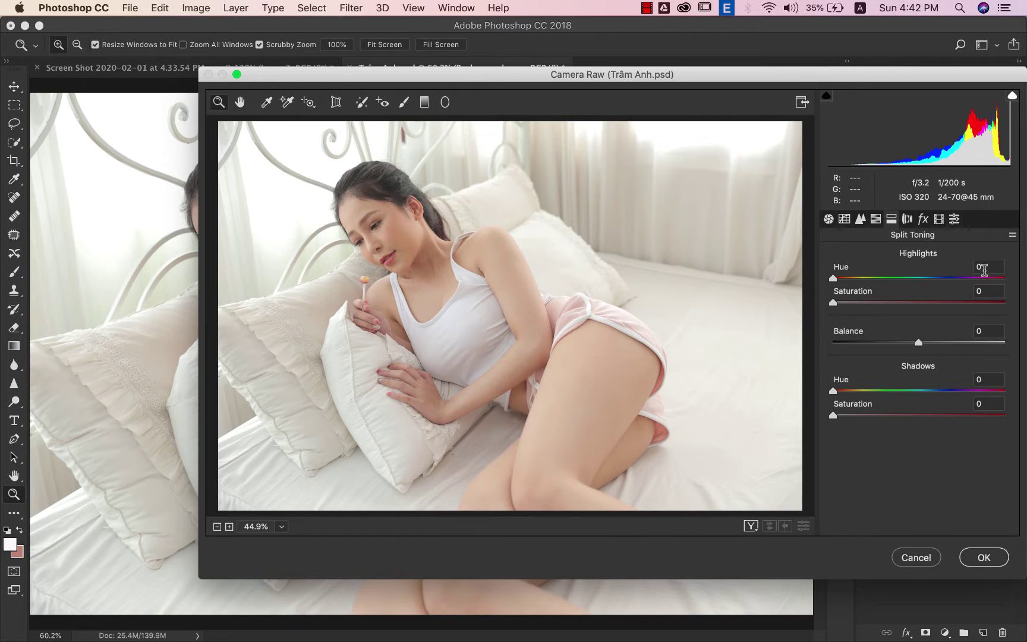
click(985, 379)
text(255)
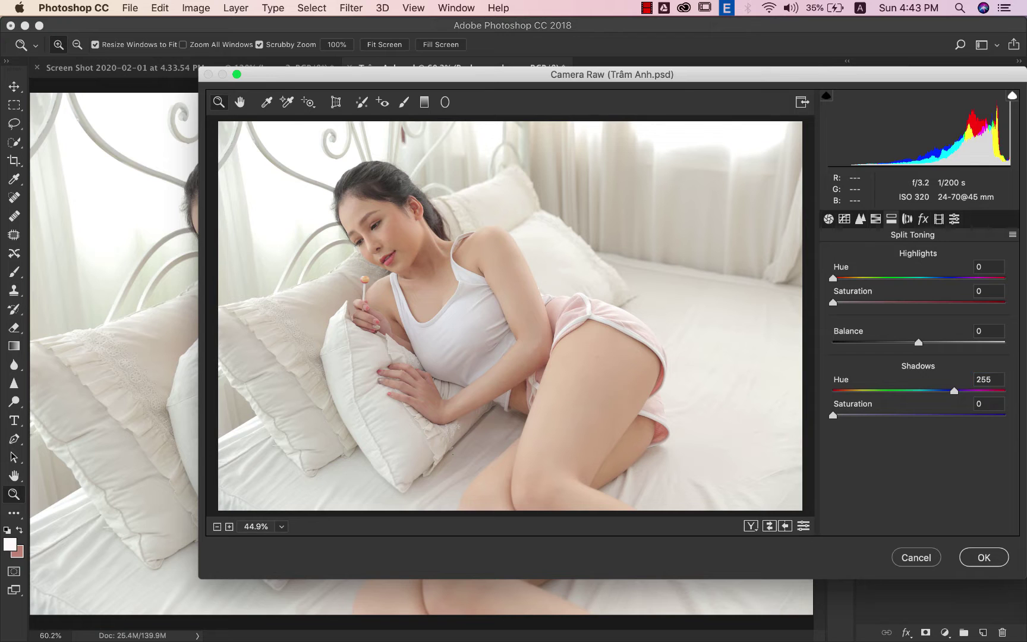
click(913, 560)
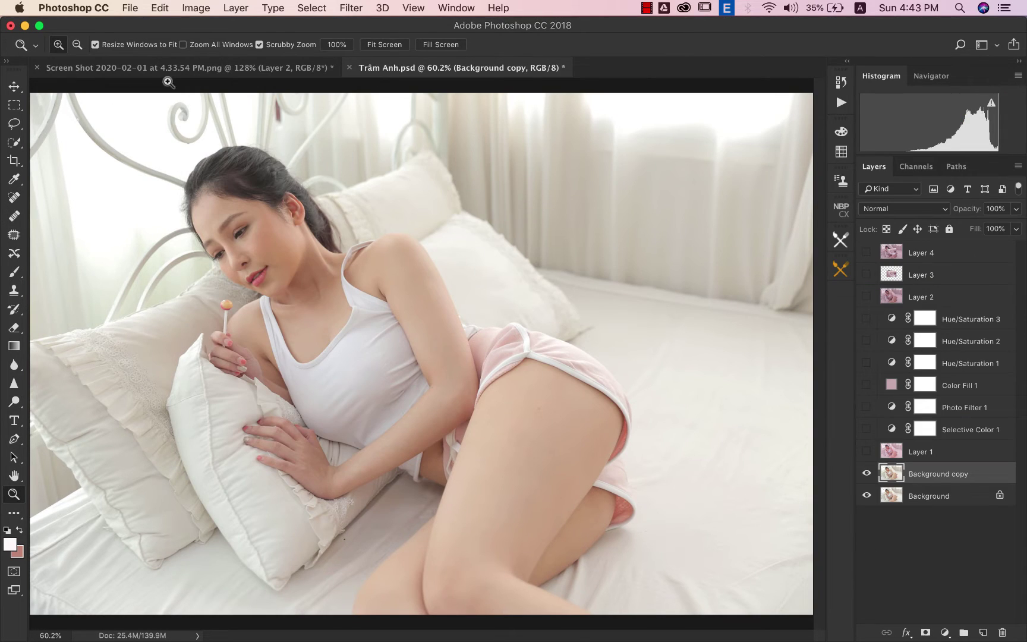
Return to the reference screenshot and check the foreground color's hue, saturation and brightness values
click(191, 68)
click(9, 543)
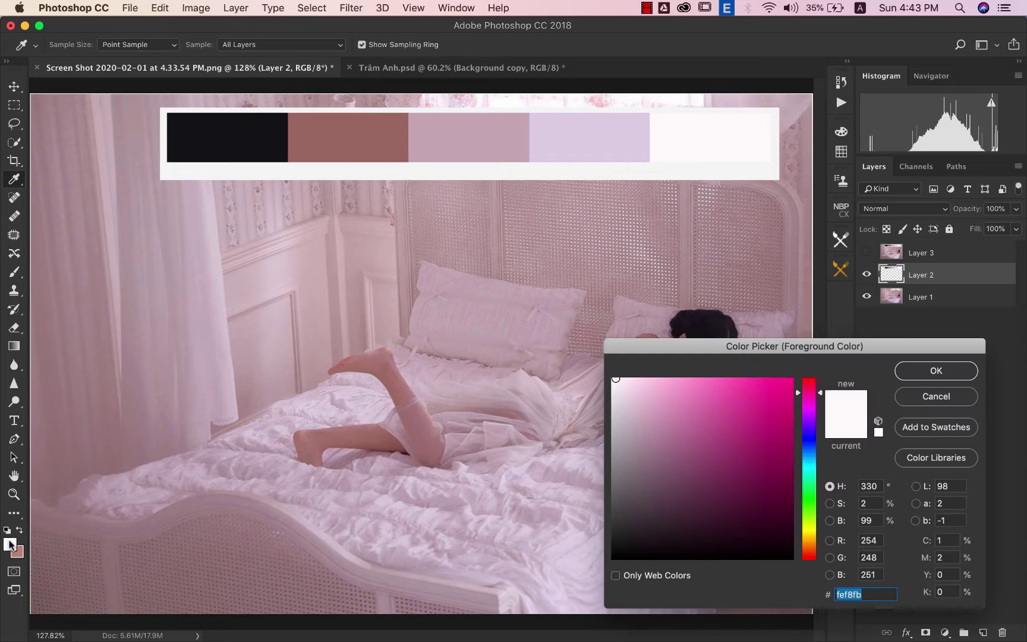
click(936, 371)
key(z)
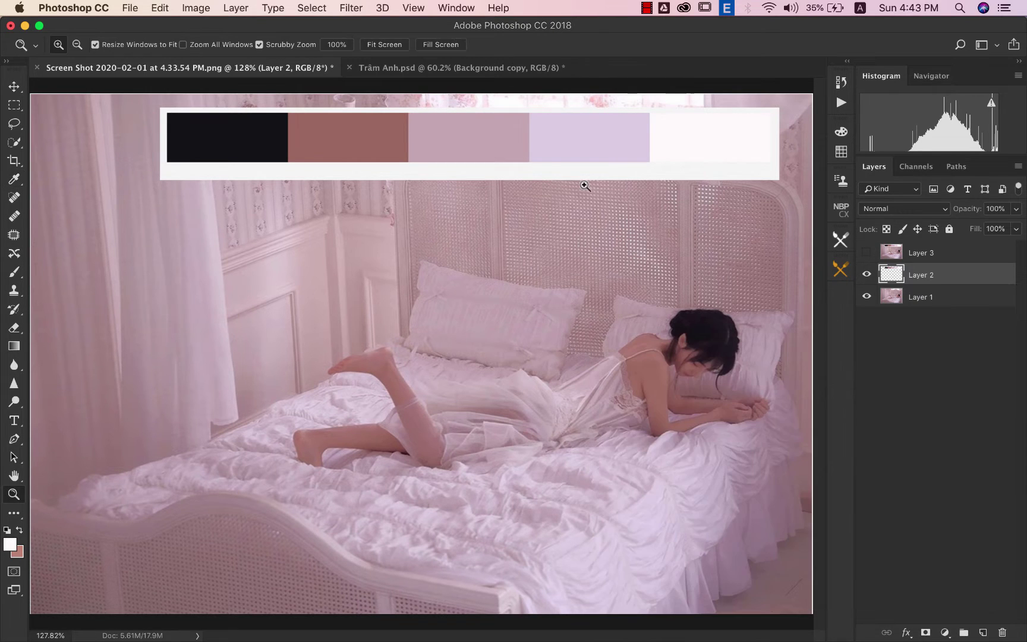
Split-tone the portrait's Background copy in Camera Raw: highlights hue 330, saturation 13; shadows hue 255, saturation 18
click(448, 66)
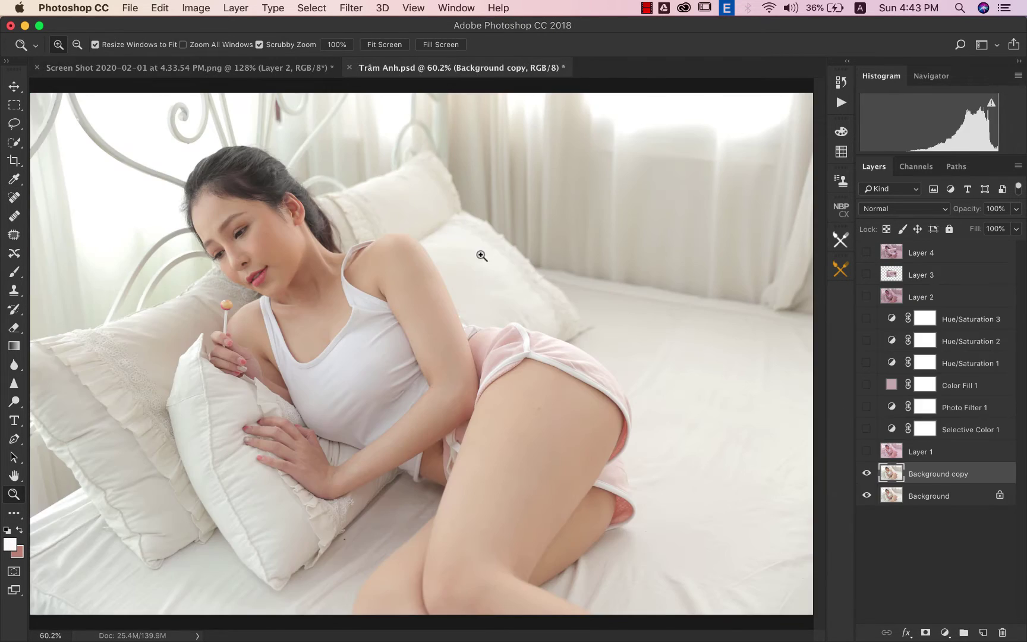
key(super+shift+a)
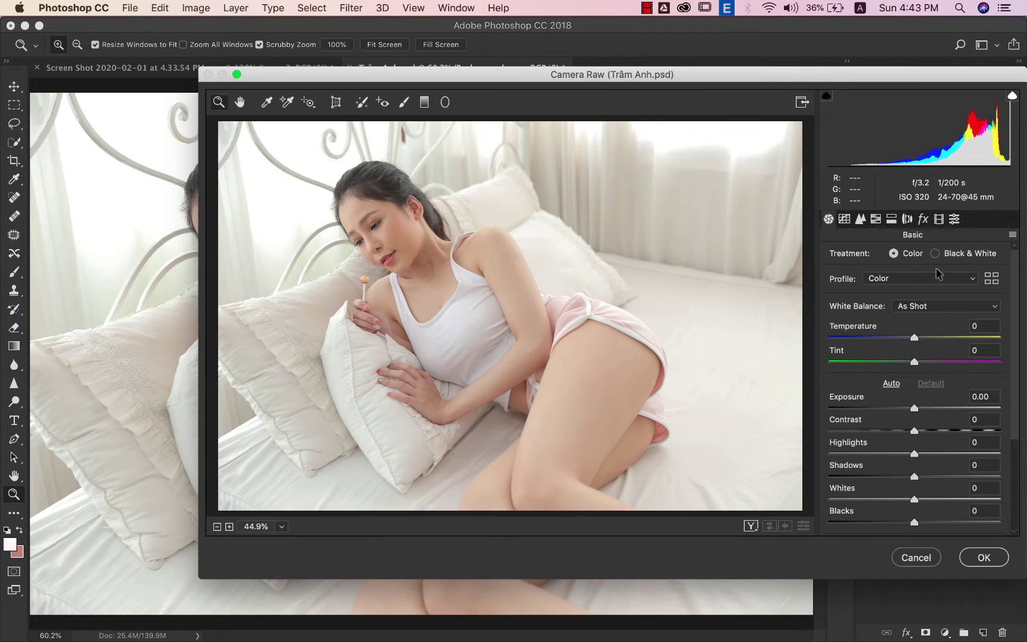
click(891, 219)
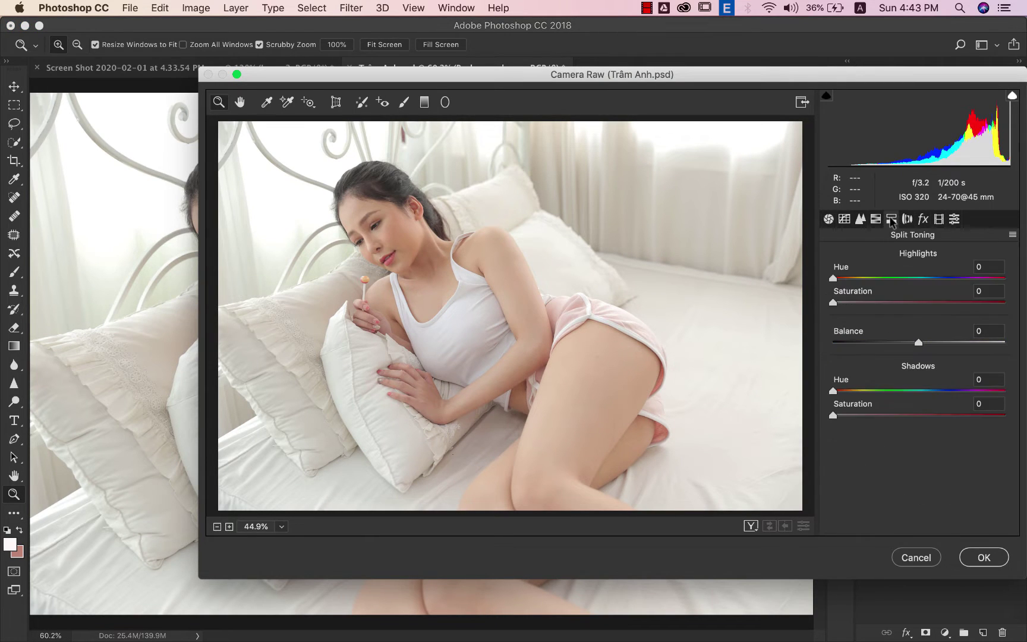
click(987, 375)
text(255)
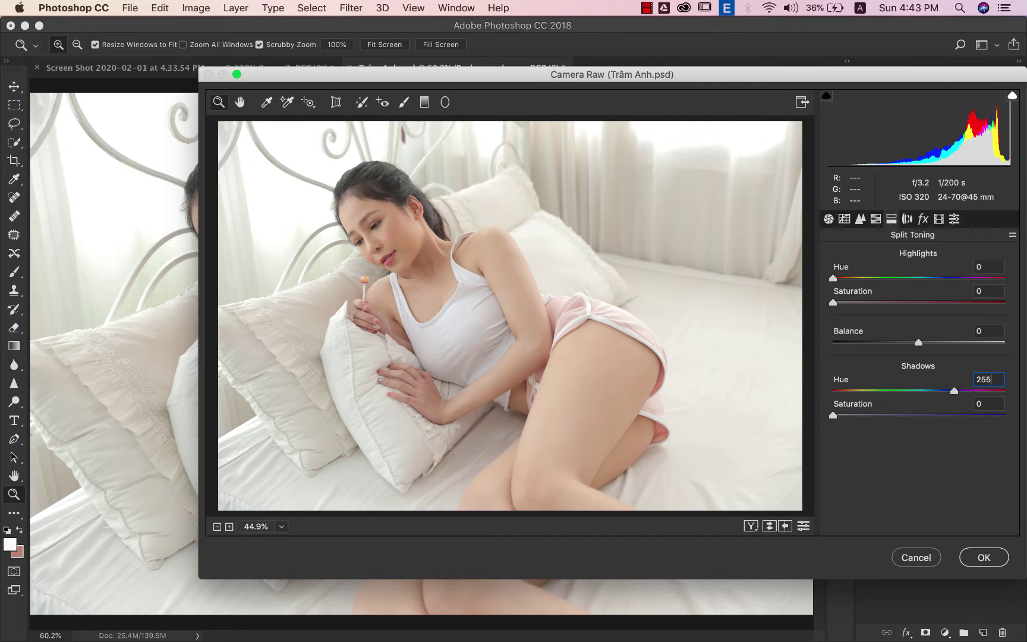
click(987, 263)
text(330)
drag(832, 303, 857, 307)
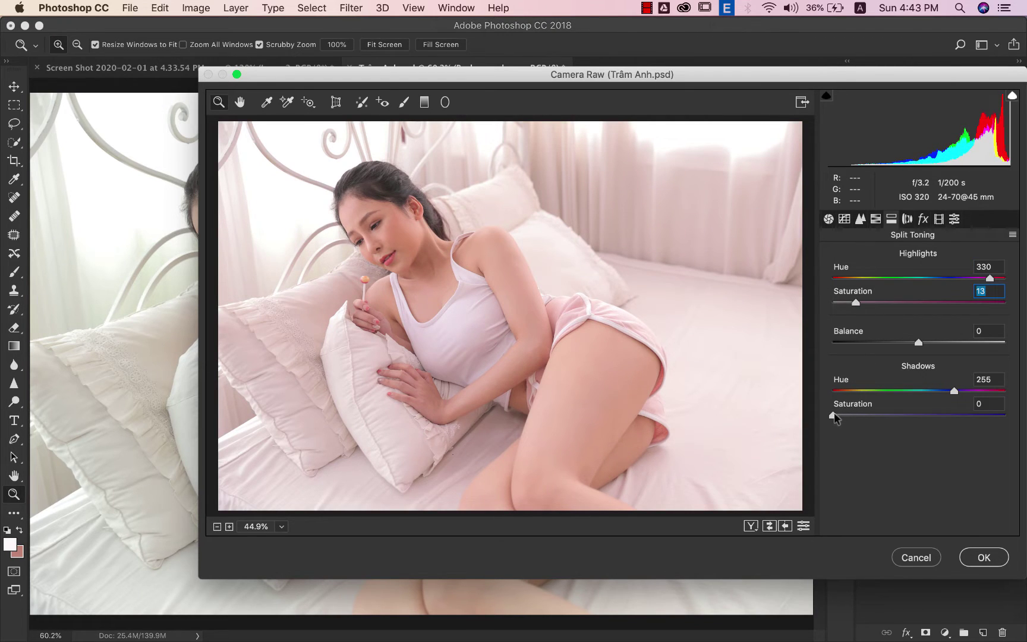
drag(834, 418, 864, 420)
Lower the Basic tonal settings to Highlights -38 and Whites -21
click(829, 219)
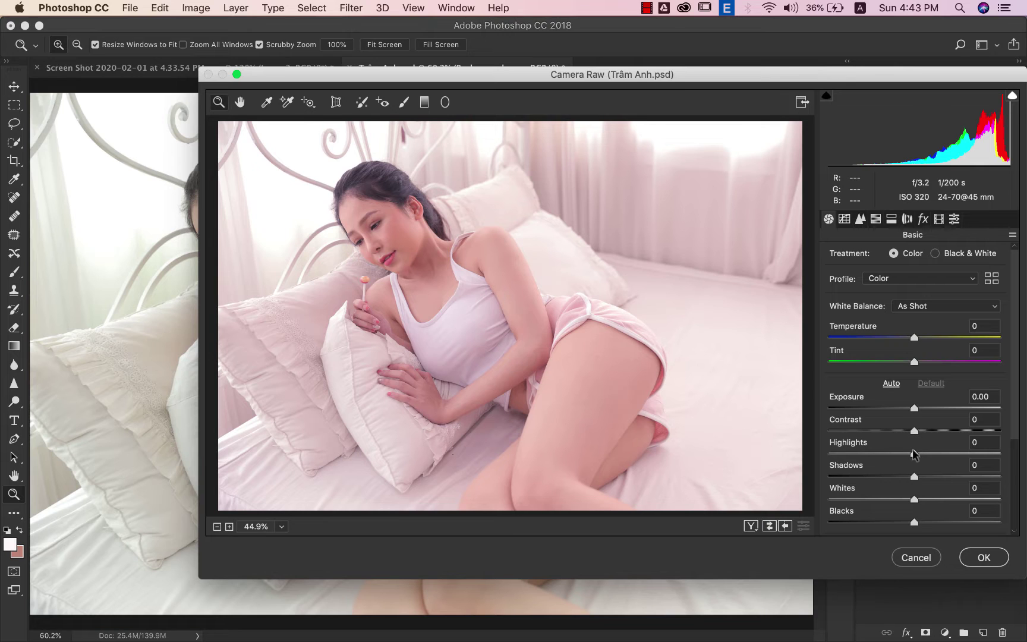
drag(914, 455, 881, 456)
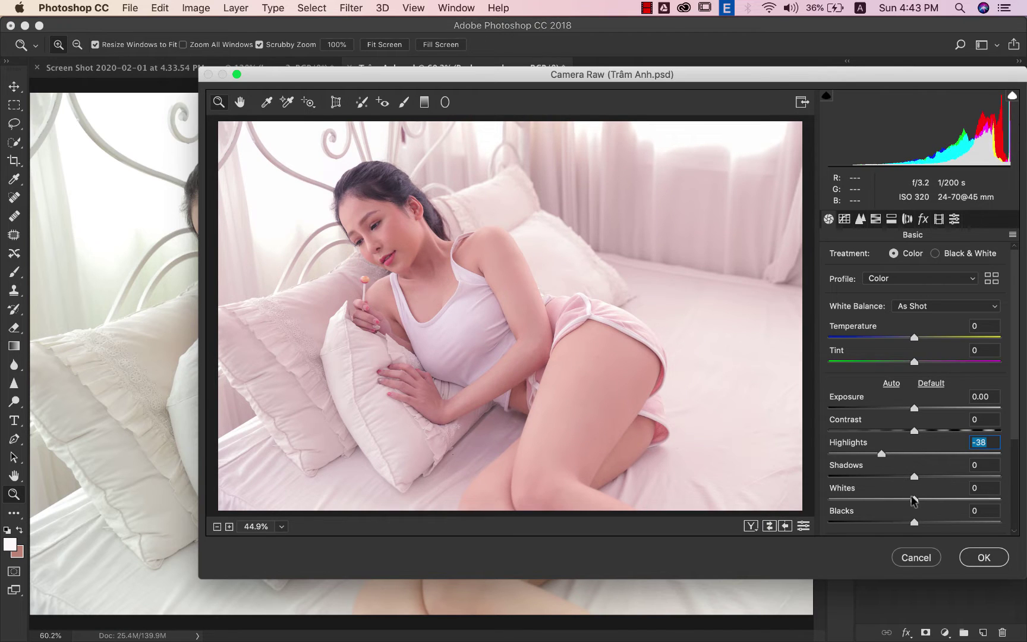
drag(914, 499, 895, 502)
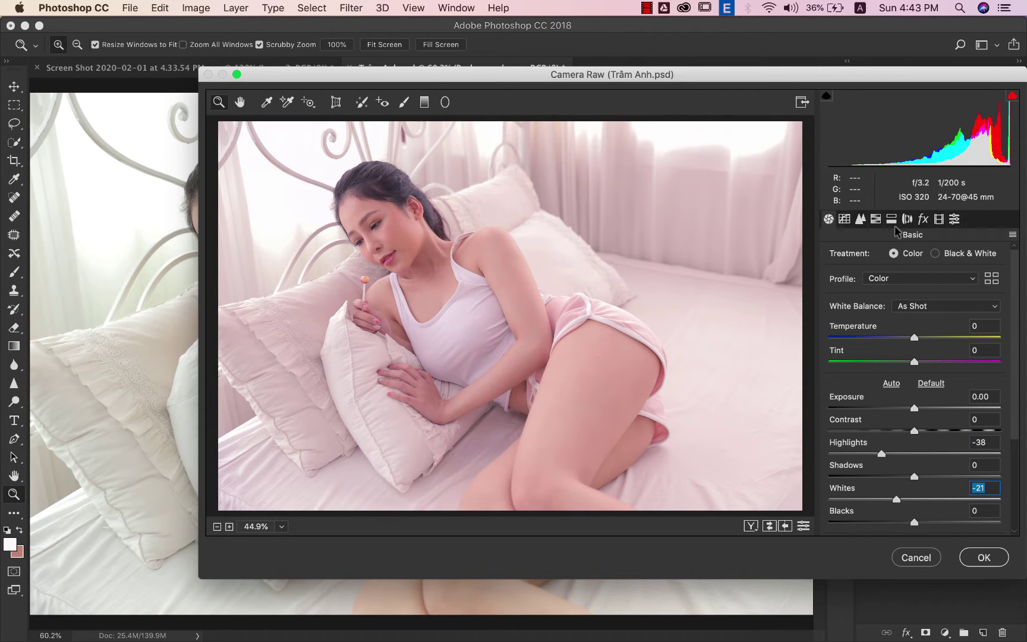
Raise the Oranges saturation slightly and shift the Oranges hue slightly toward yellow
click(877, 222)
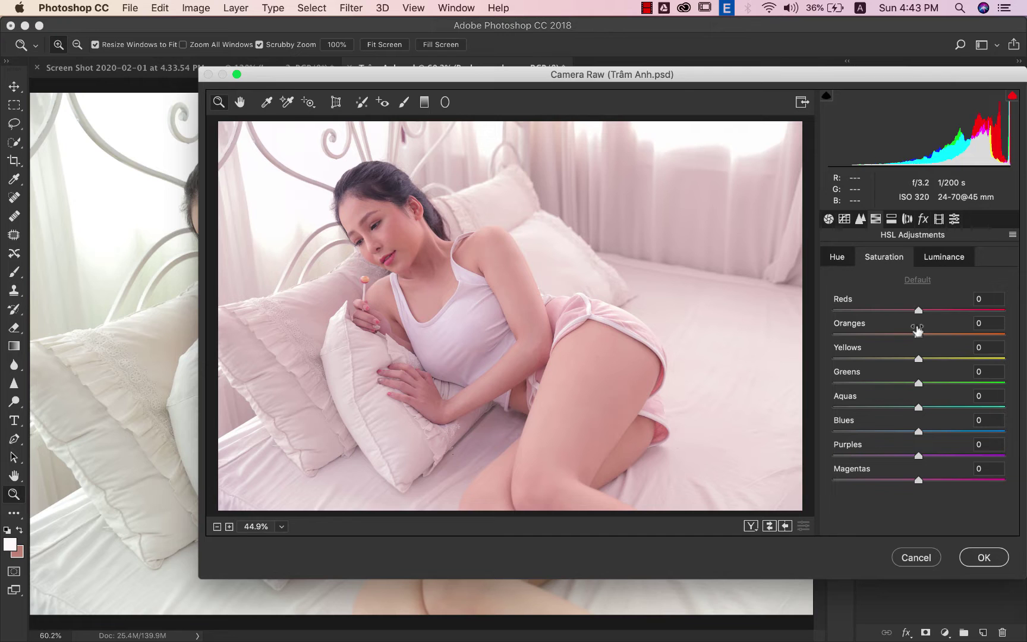
mouse_move(918, 334)
mouse_down()
mouse_move(910, 335)
mouse_move(932, 337)
mouse_up()
click(838, 257)
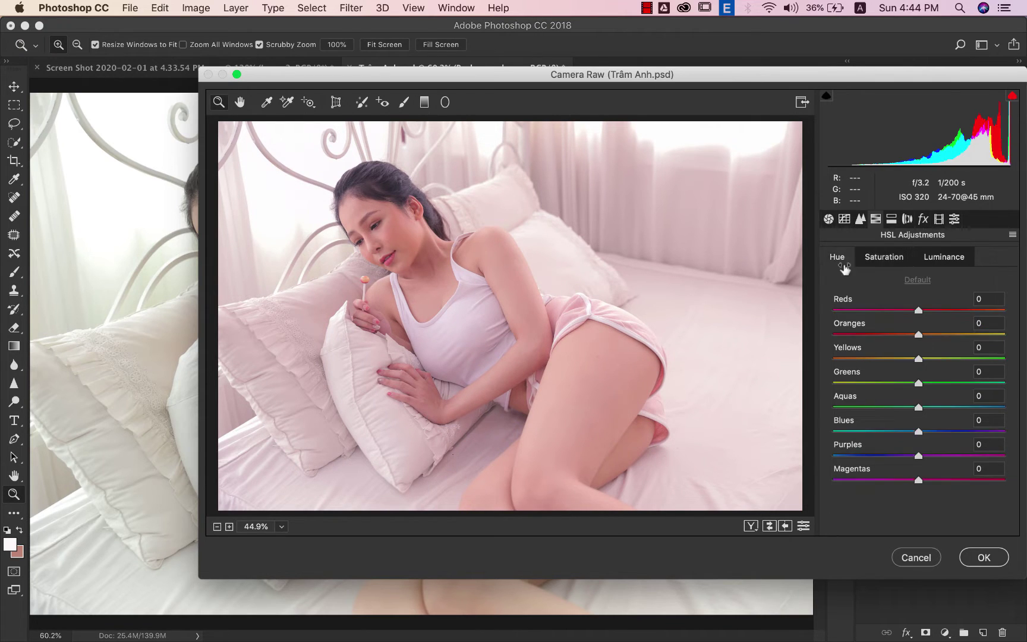
drag(921, 335, 935, 334)
Shift the split toning balance to about +34 and apply the Camera Raw grade to the Background copy
click(892, 219)
drag(917, 345, 945, 354)
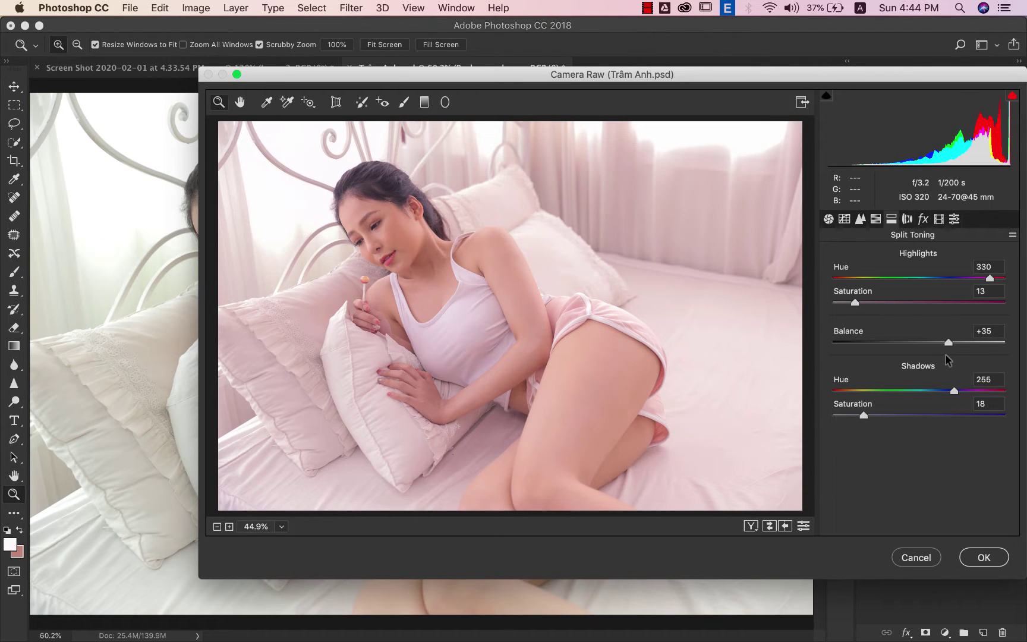
drag(945, 354, 943, 353)
click(828, 220)
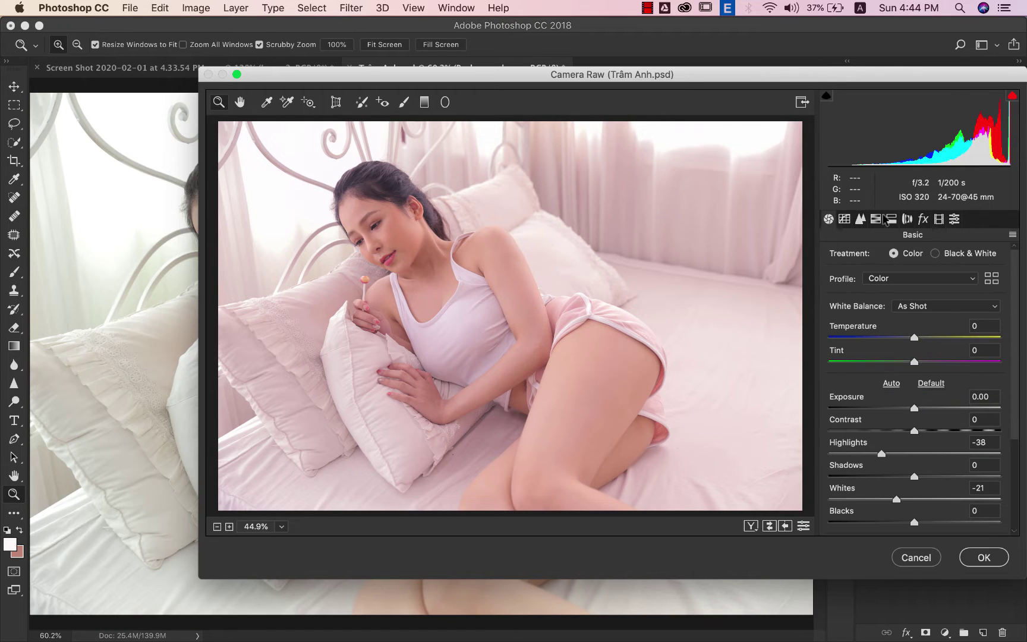
click(891, 220)
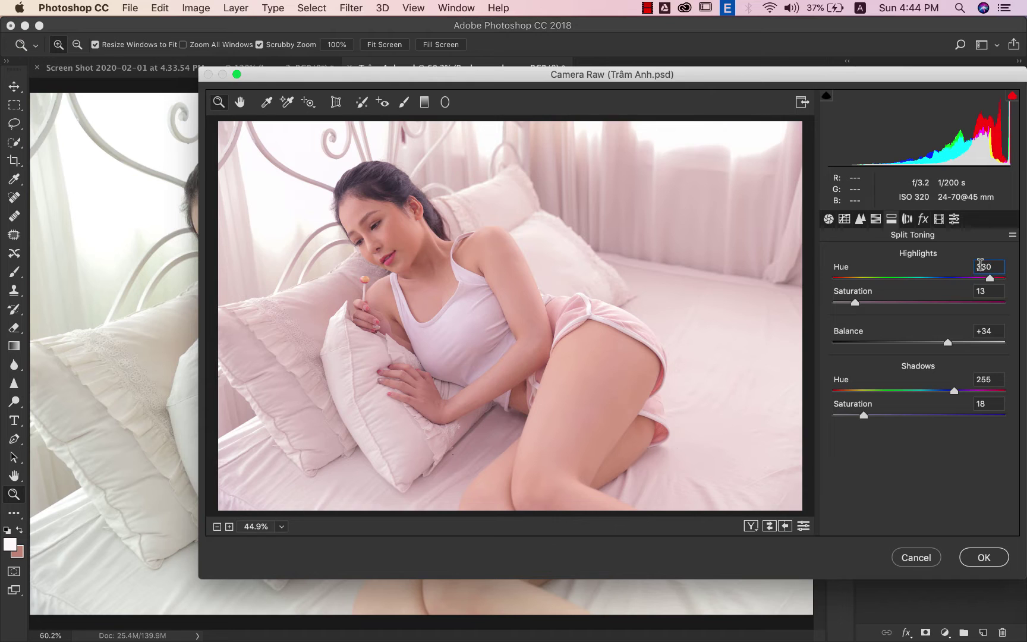
click(982, 382)
drag(947, 343, 949, 368)
click(987, 552)
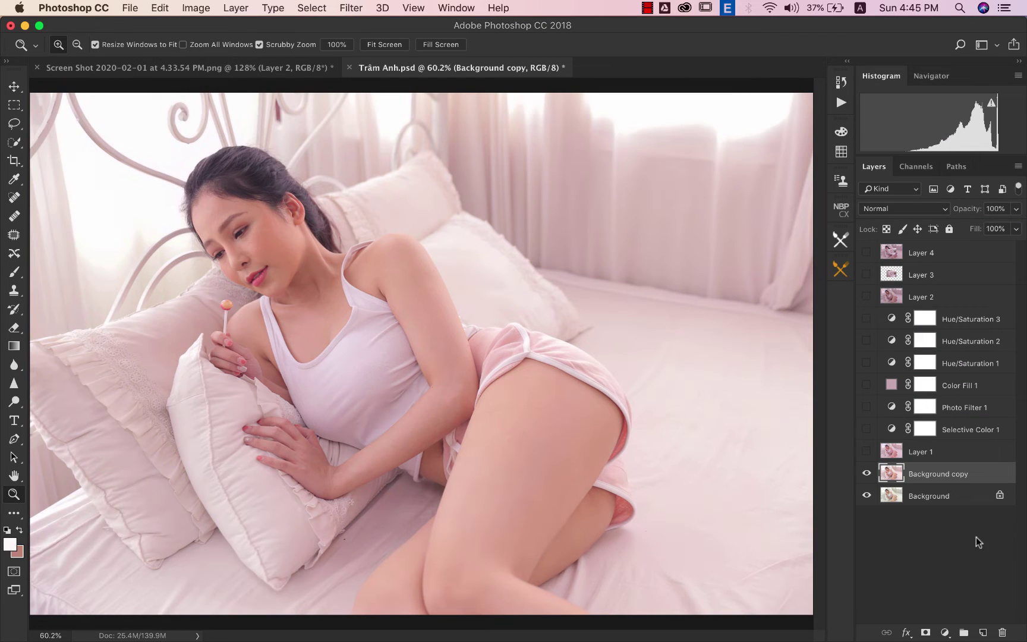
Delete the Background copy layer and show the pink-graded Layer 1 instead
click(867, 473)
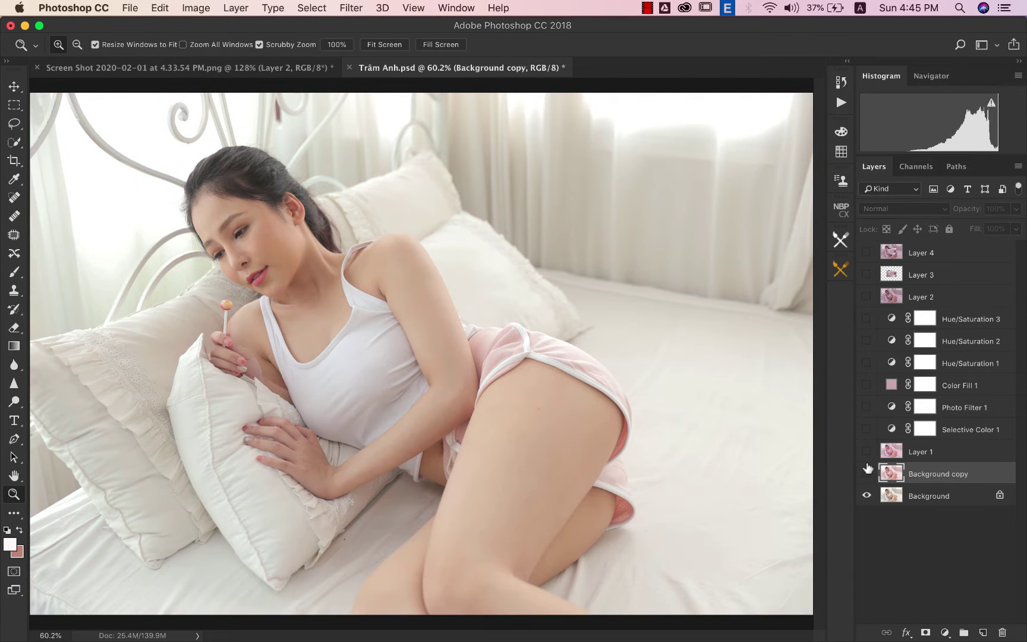
click(866, 452)
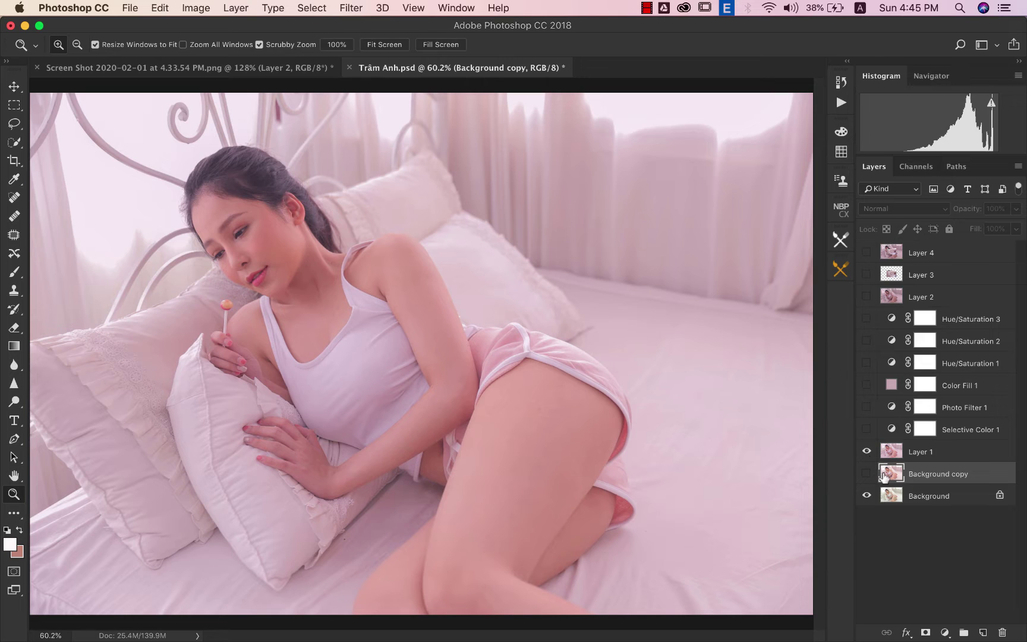
key(BackSpace)
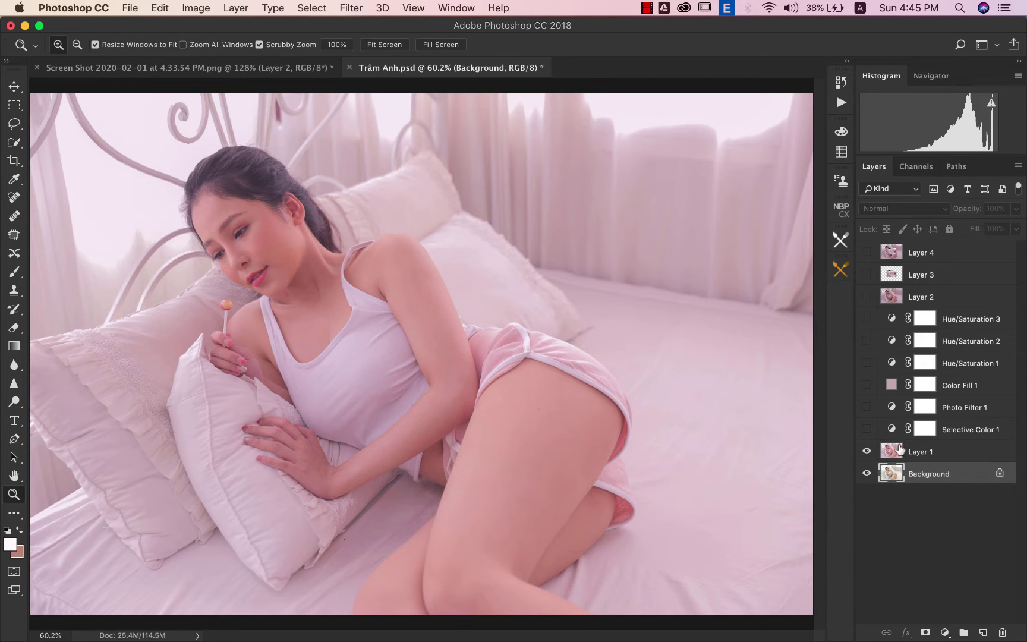
Compare the portrait with and without the pink-graded Layer 1, leaving that layer visible
click(902, 450)
click(866, 452)
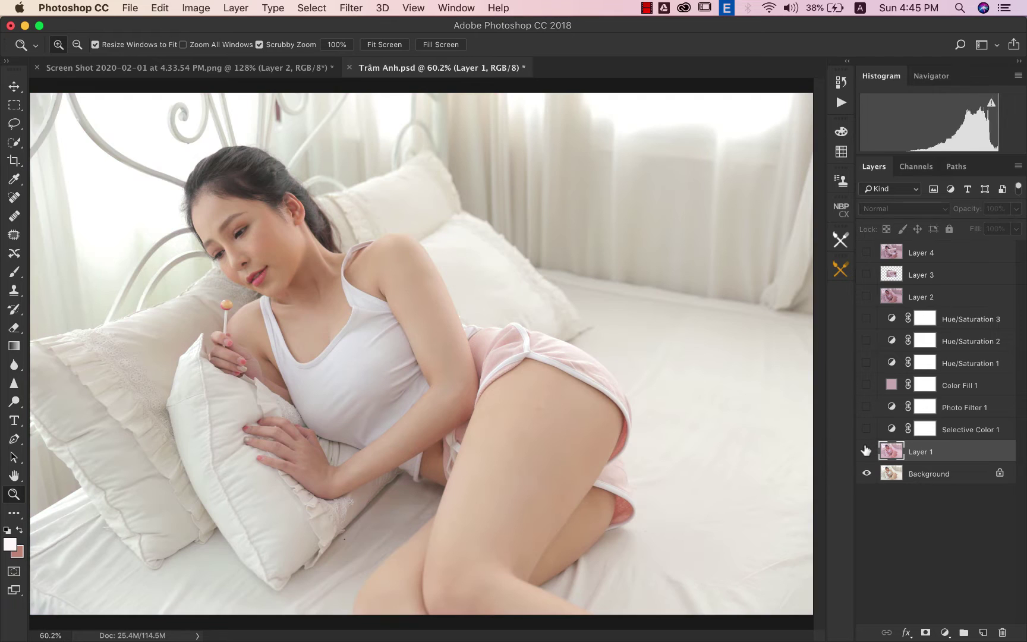
click(866, 452)
click(866, 451)
click(866, 451)
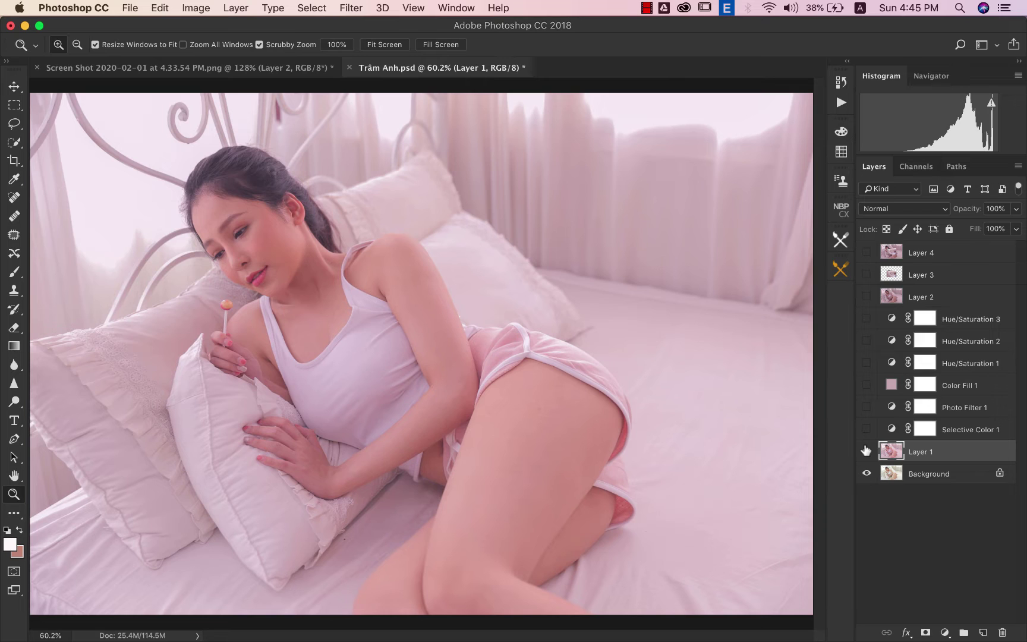
click(865, 451)
Select the Selective Color 1 layer and compare the portrait's current grade with the reference screenshot
click(889, 430)
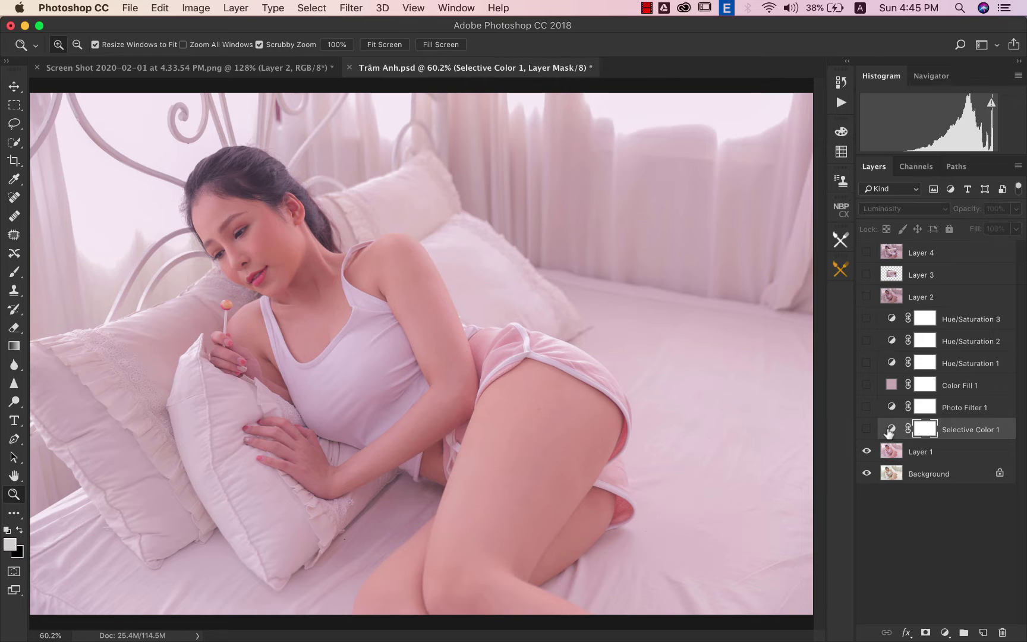
click(284, 69)
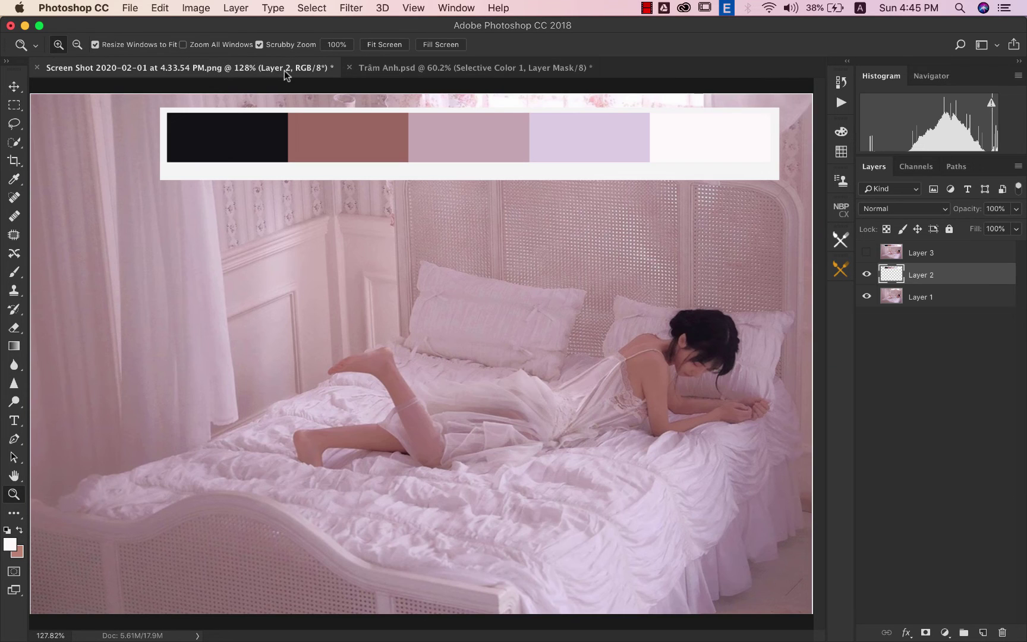
click(441, 70)
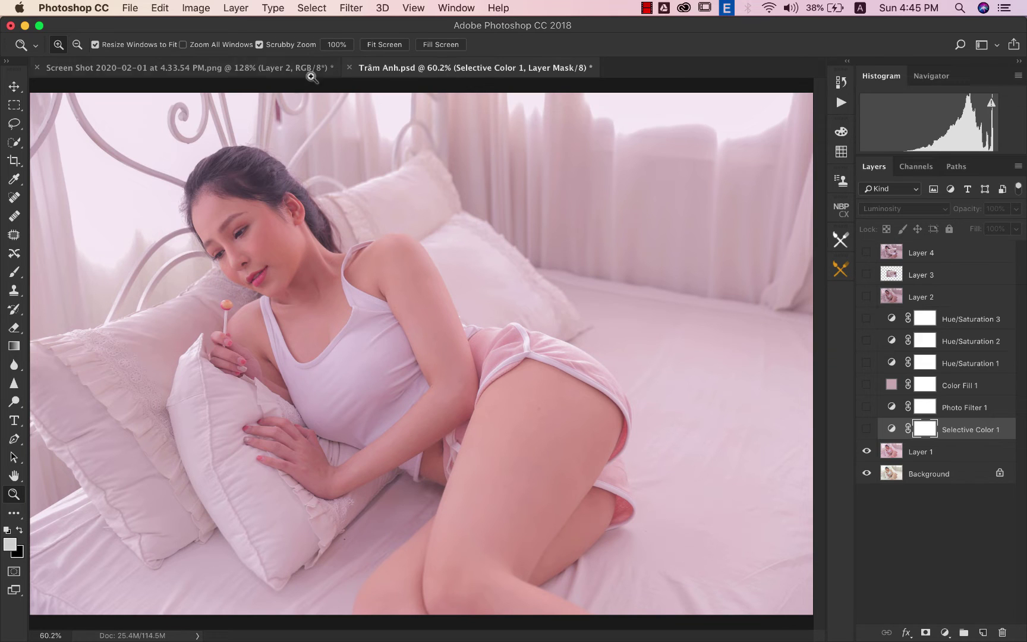
click(264, 72)
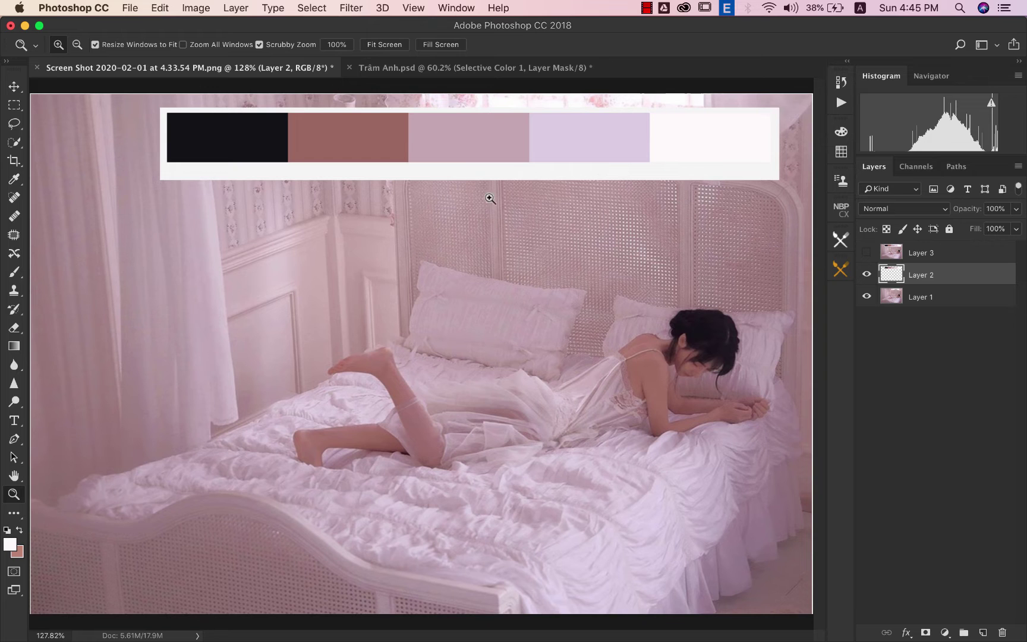
click(521, 71)
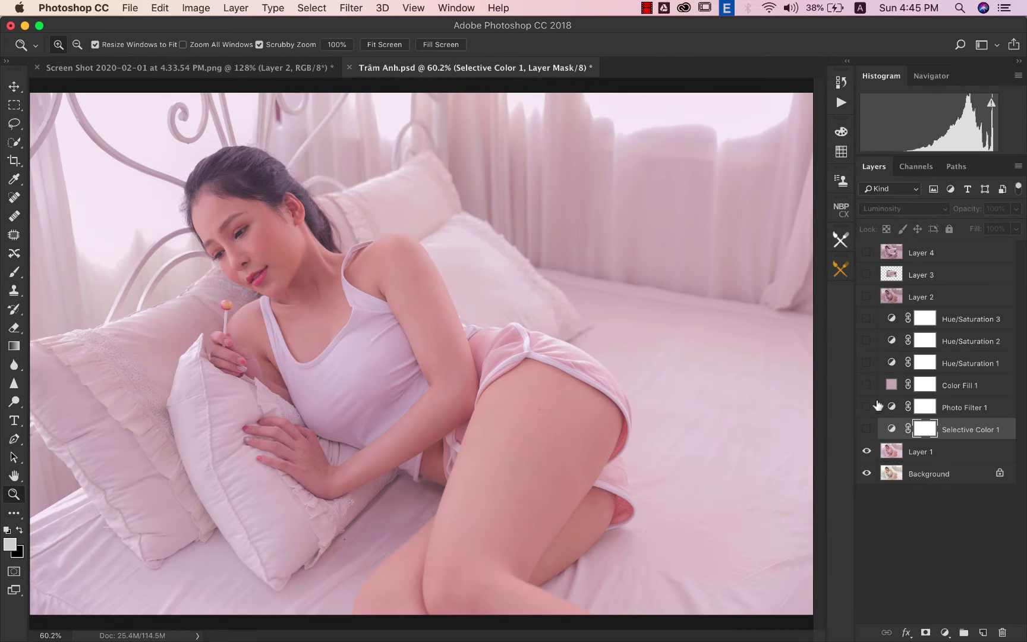
Compare the portrait with and without the Selective Color 1 adjustment, leaving it hidden
click(865, 429)
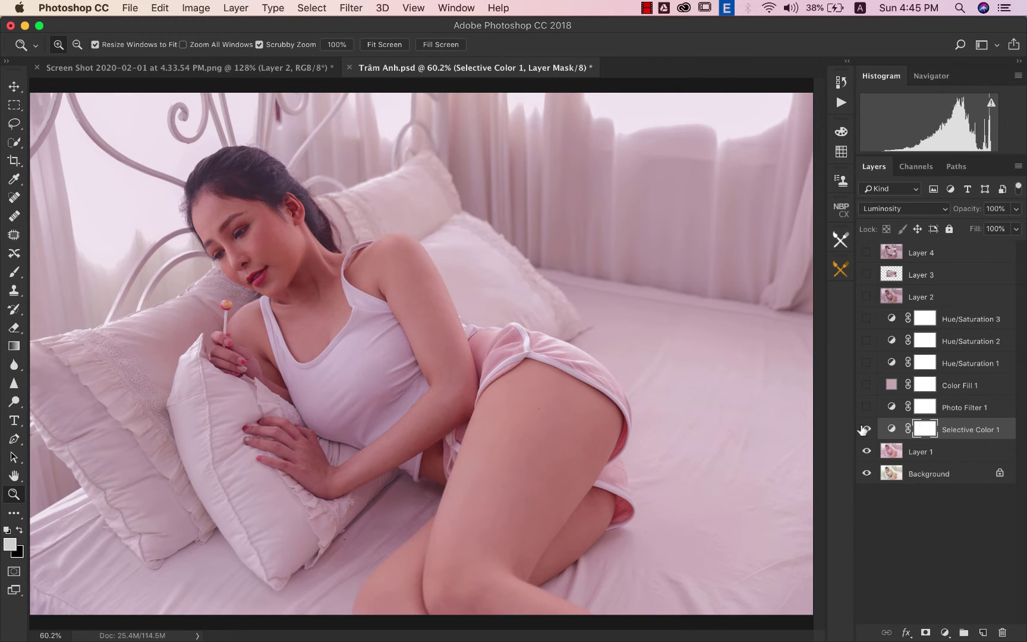
click(866, 429)
click(866, 429)
click(866, 429)
click(865, 429)
click(865, 429)
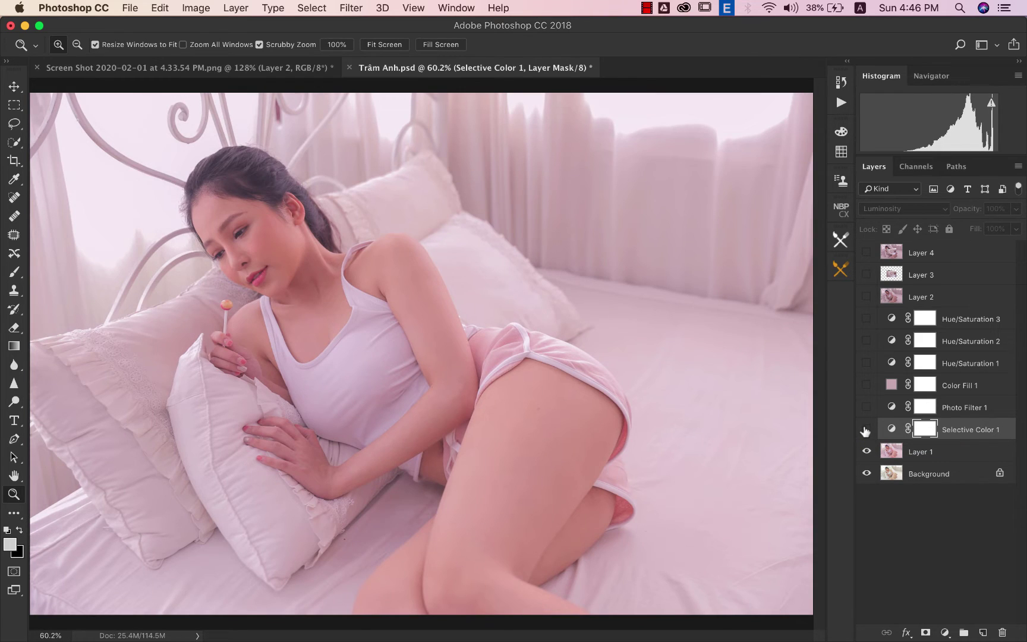
Add a Selective Color adjustment layer directly above Layer 1 and set its blend mode to Luminosity
click(890, 452)
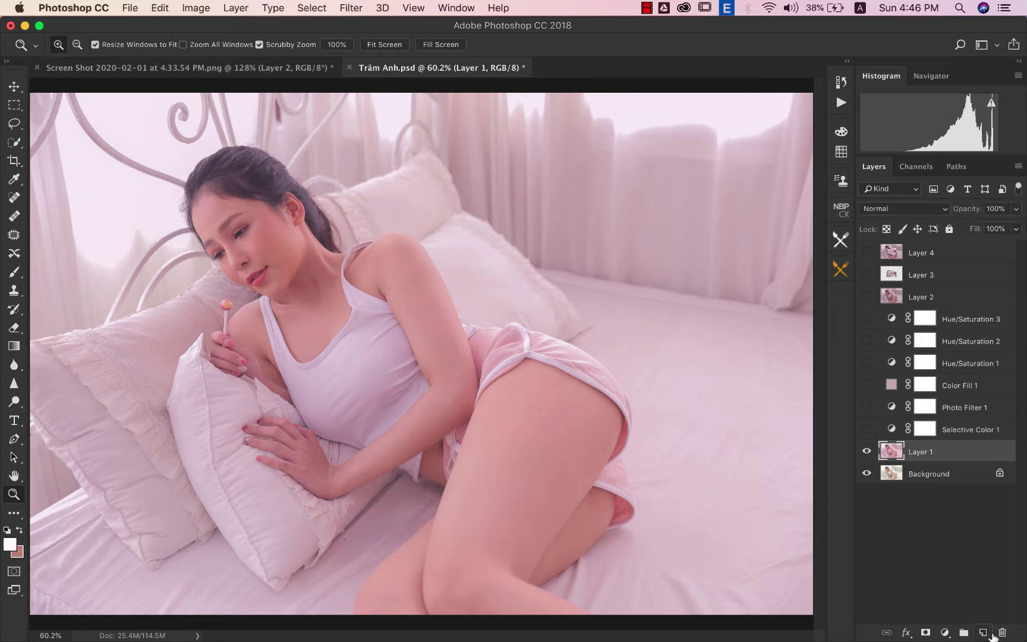
click(945, 632)
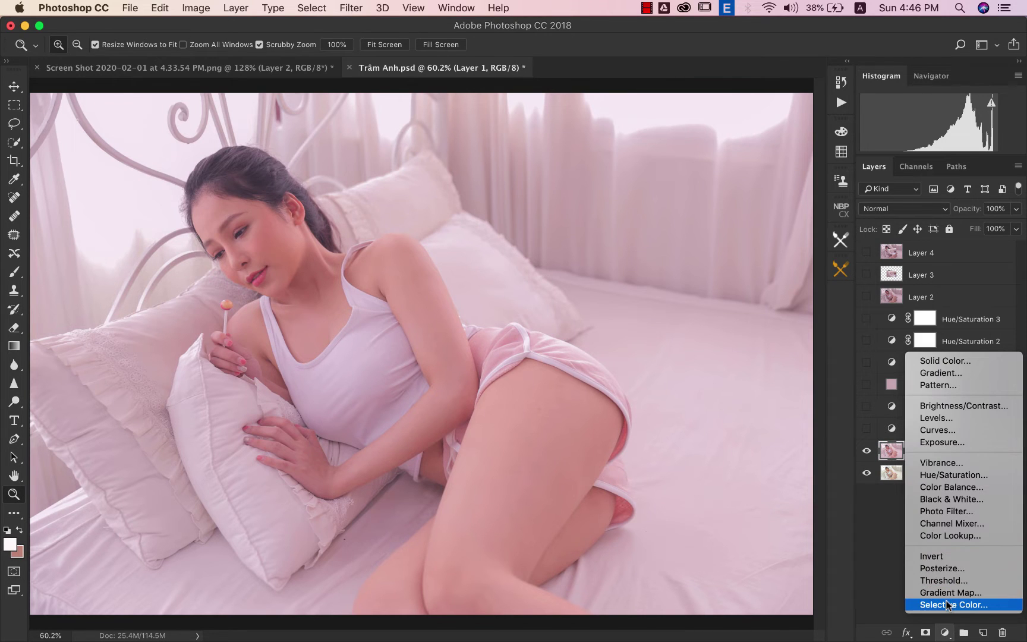
click(947, 604)
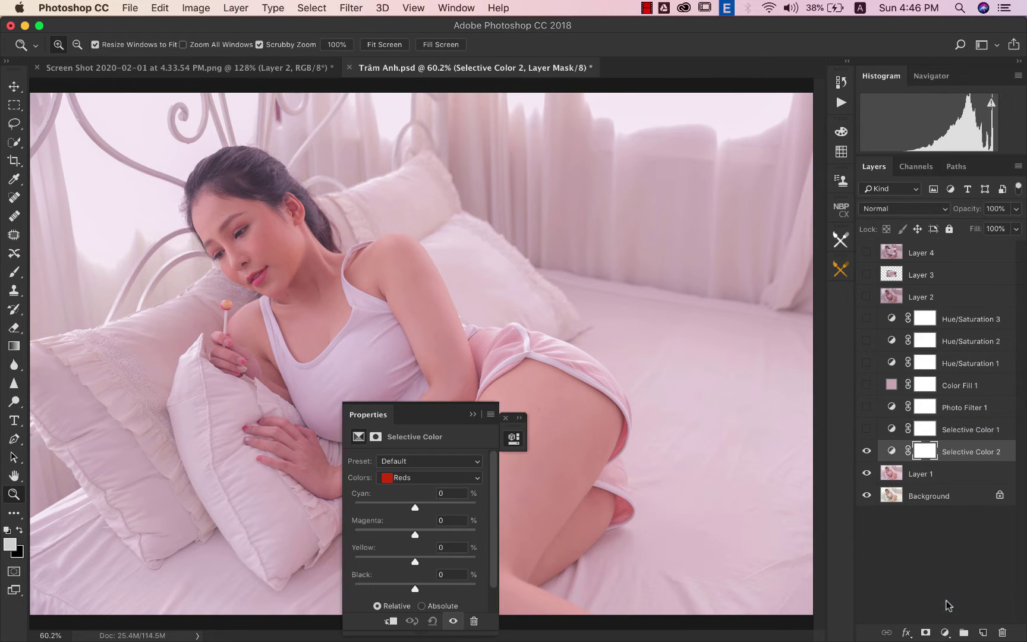
click(886, 208)
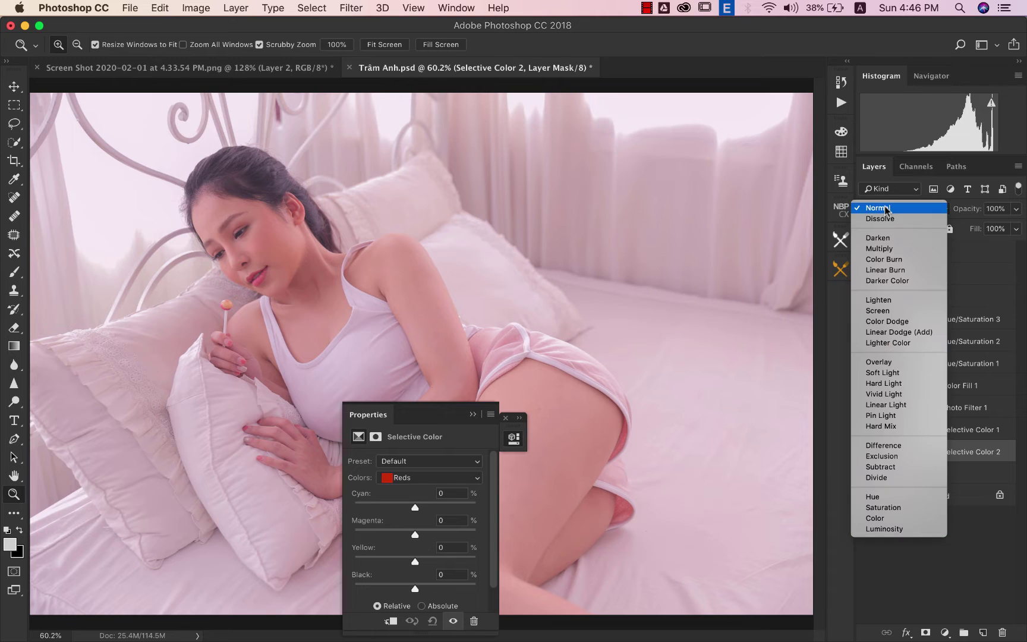
click(902, 529)
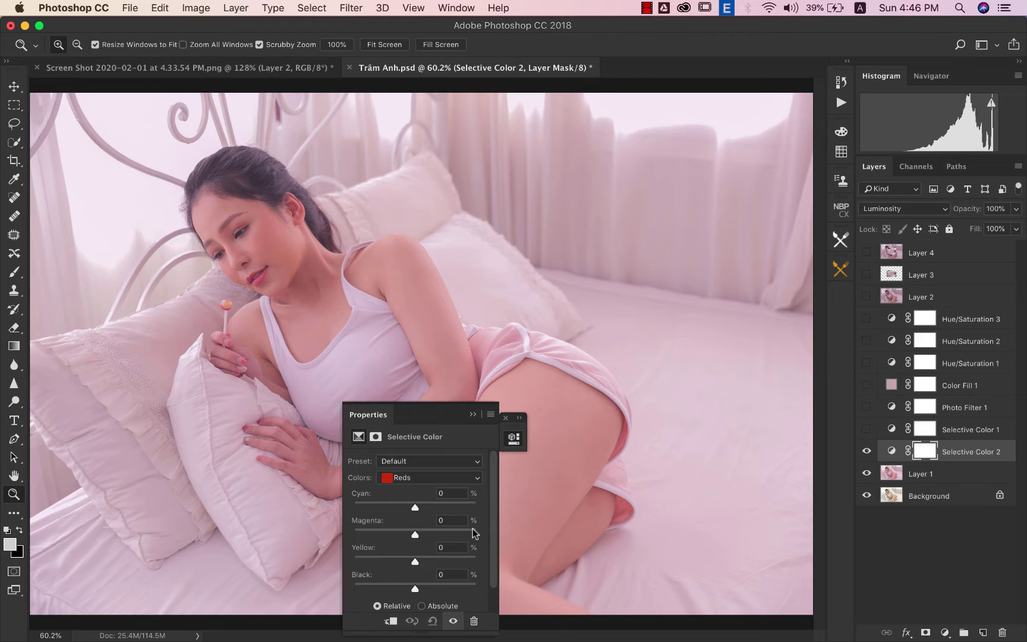
Set the new Selective Color layer's Reds to Cyan +56, Yellow +55 and Black +37, keeping Magenta at 0
drag(415, 508, 443, 508)
key(Up)
key(Up)
key(Up)
drag(436, 413, 621, 179)
text(-42)
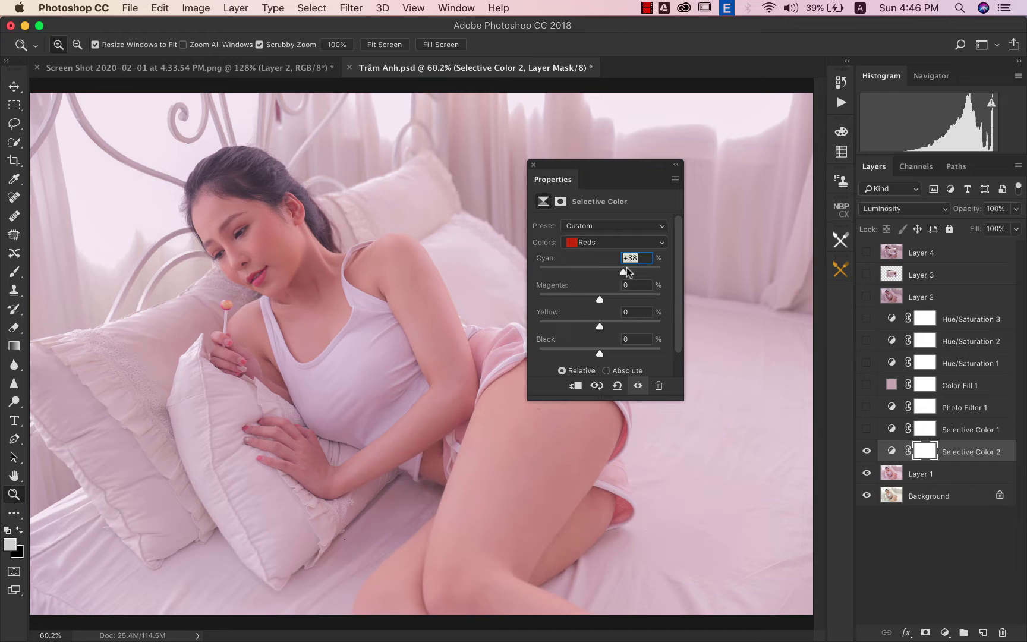
key(Return)
text(56)
key(Return)
drag(599, 326, 622, 354)
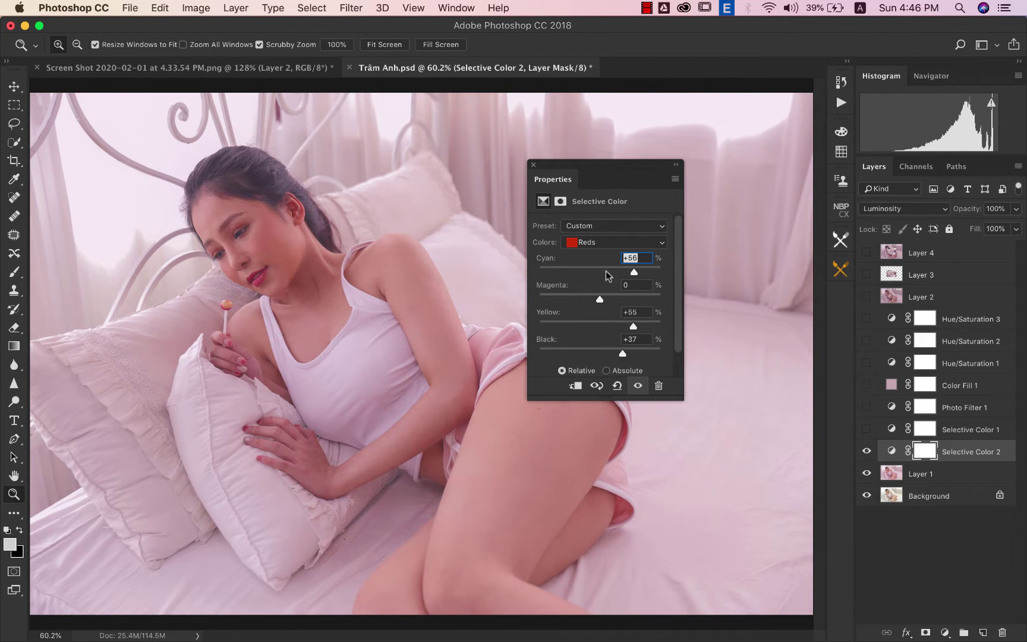
Set the Selective Color layer's Yellows to Cyan +49, Magenta -38, Yellow +55 and Black -47
click(602, 249)
click(602, 251)
drag(602, 355, 573, 355)
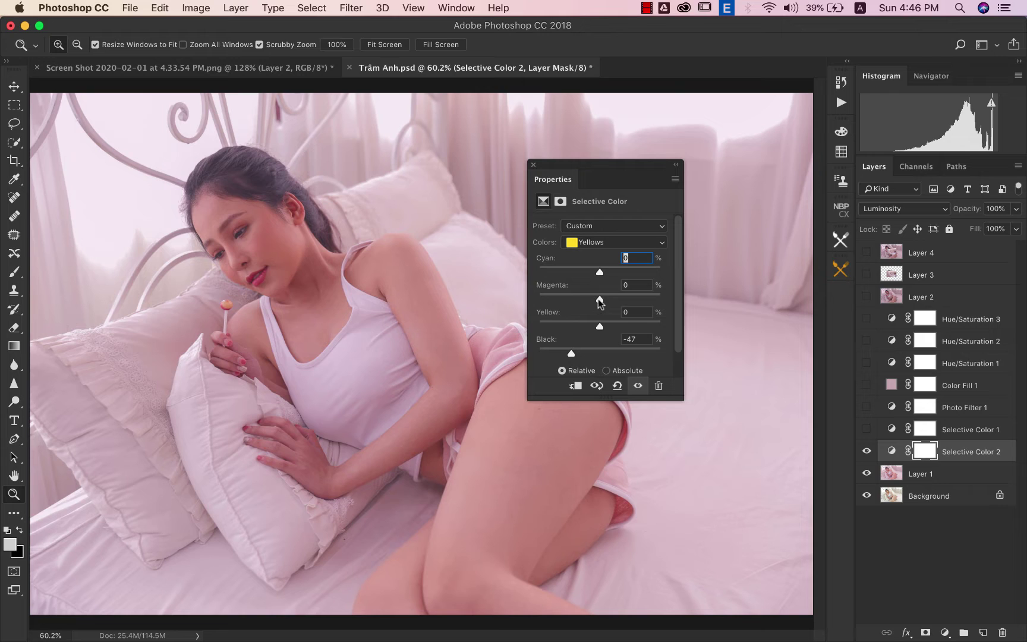
drag(600, 298, 630, 273)
drag(597, 329, 569, 328)
mouse_move(629, 323)
mouse_down()
mouse_move(596, 331)
mouse_move(633, 328)
mouse_up()
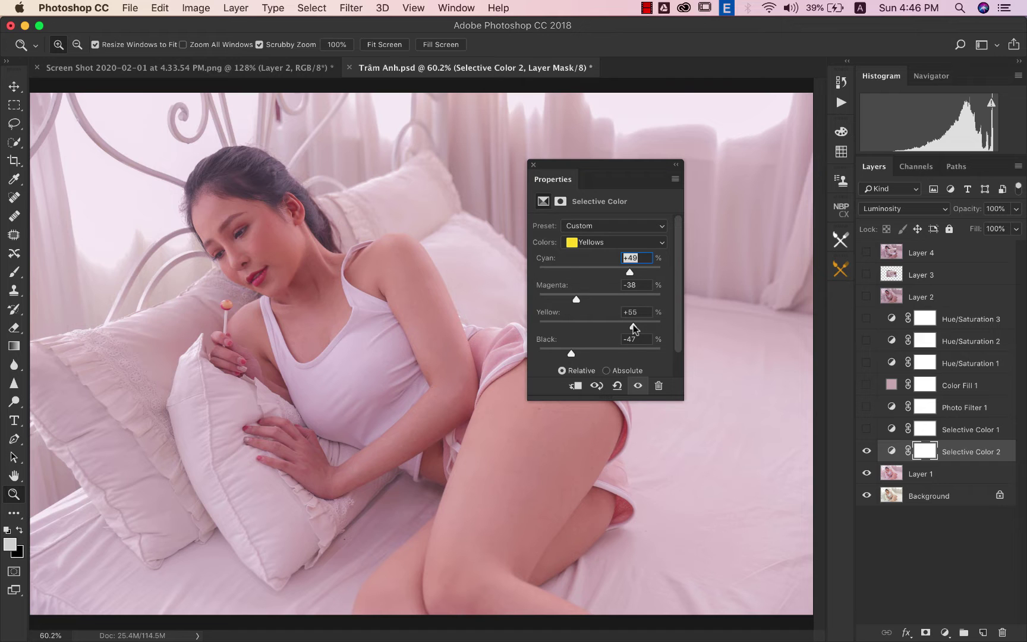
Compare the portrait with and without the Selective Color 2 adjustment
click(639, 386)
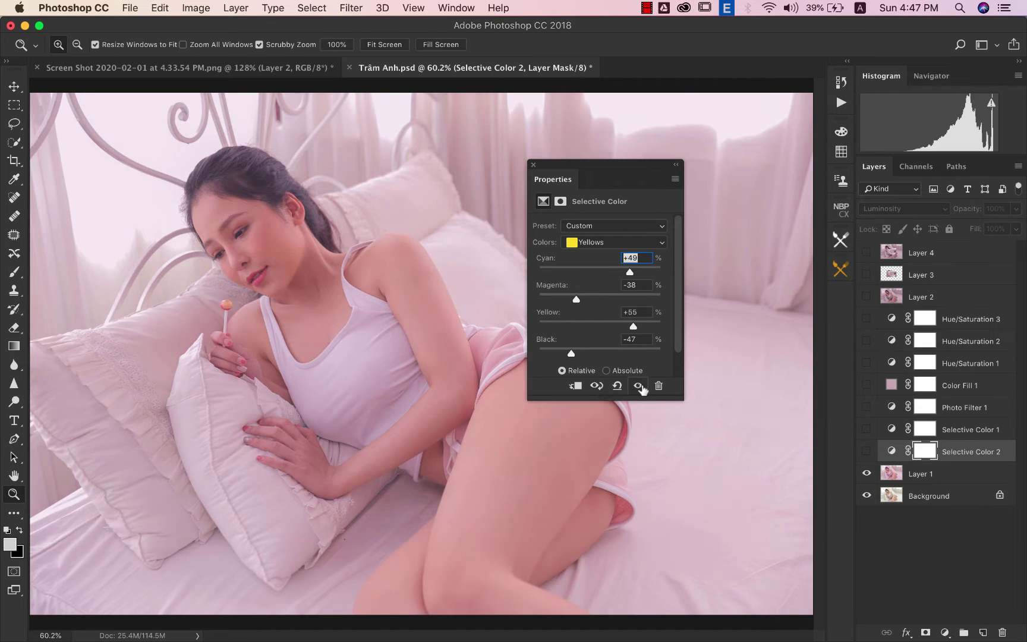
click(639, 387)
click(638, 386)
click(639, 386)
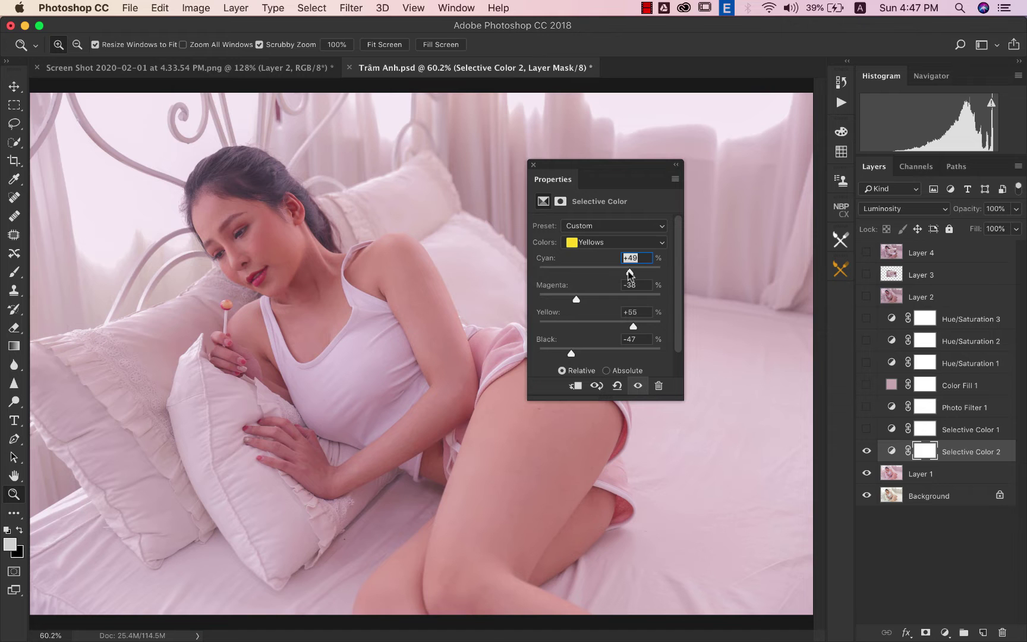
In Selective Color 2, set the Whites to Black +53 and the Neutrals to Black +7
click(617, 240)
click(599, 294)
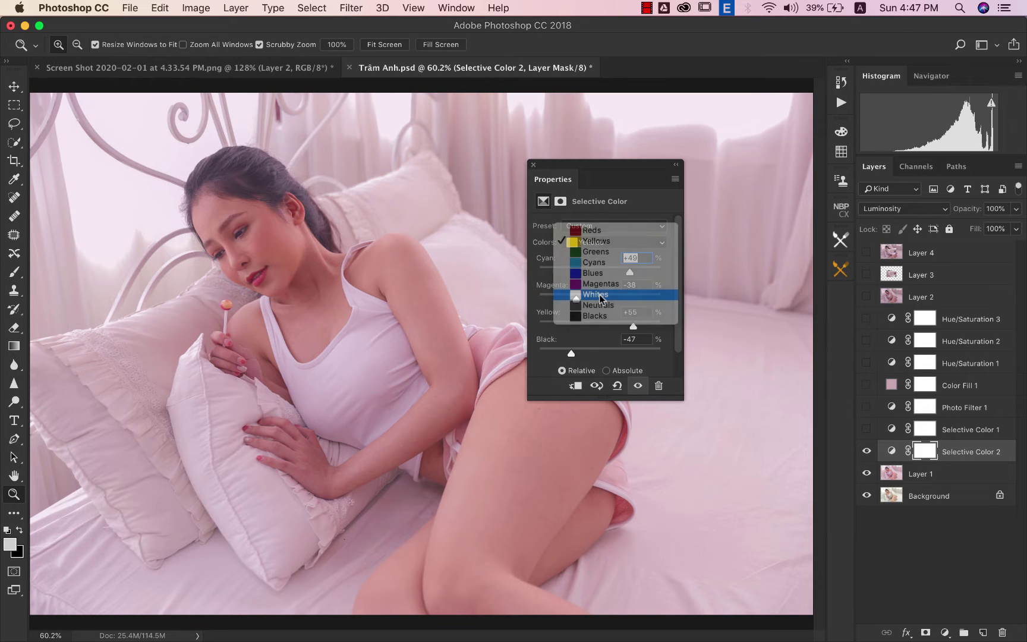
drag(599, 353, 634, 357)
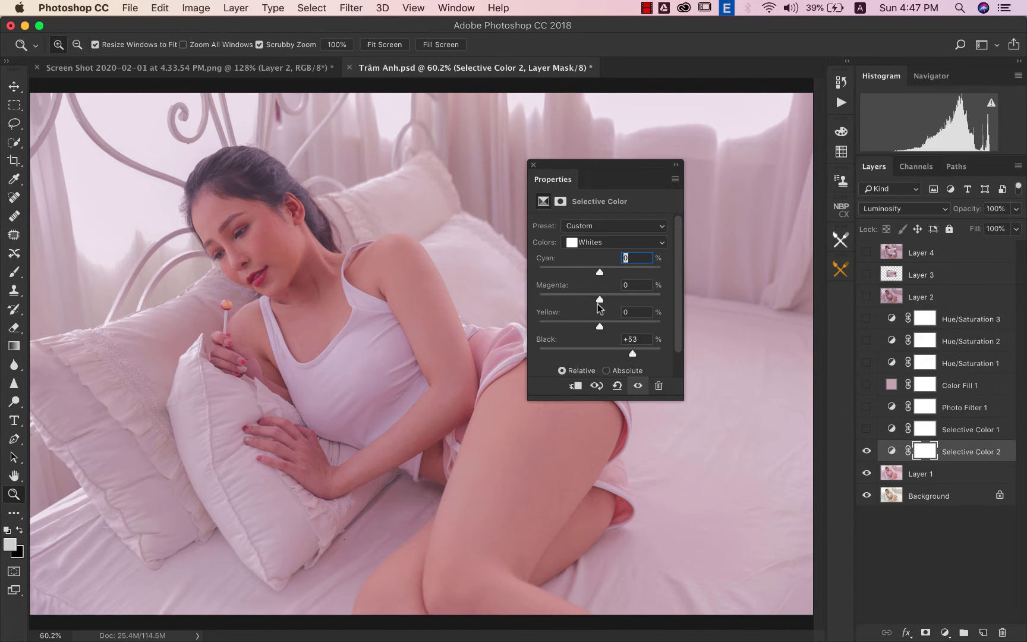
click(597, 243)
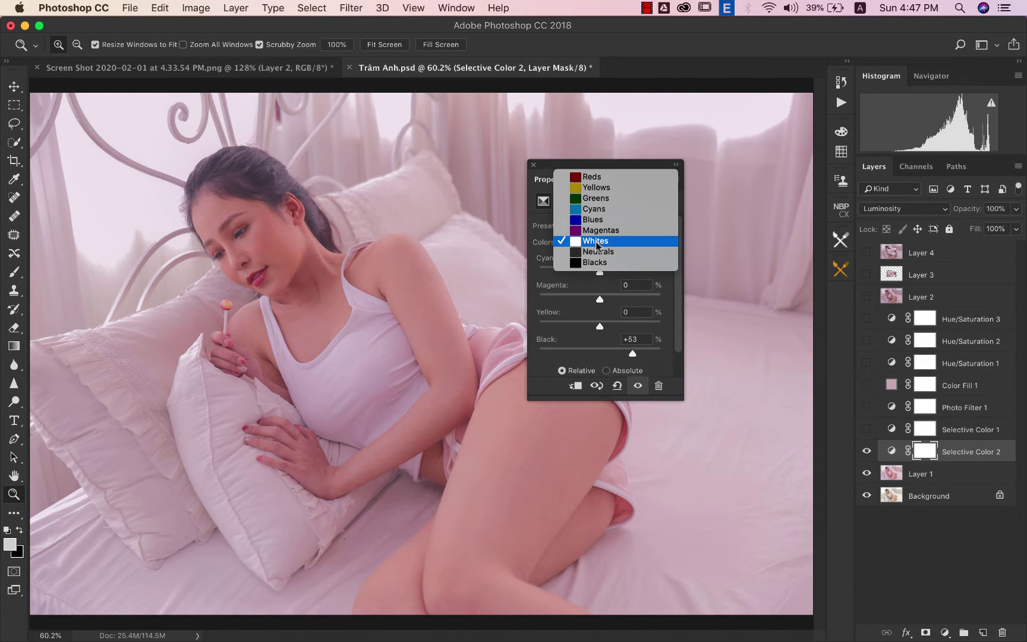
click(594, 252)
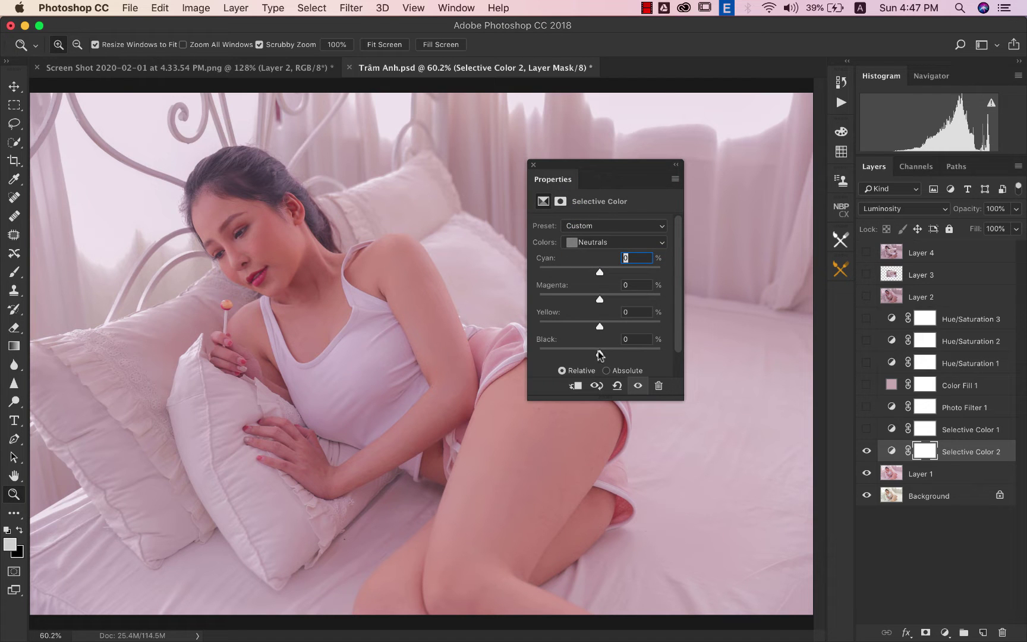
mouse_move(600, 355)
mouse_down()
mouse_move(612, 354)
mouse_move(583, 354)
mouse_move(612, 353)
mouse_move(604, 355)
mouse_up()
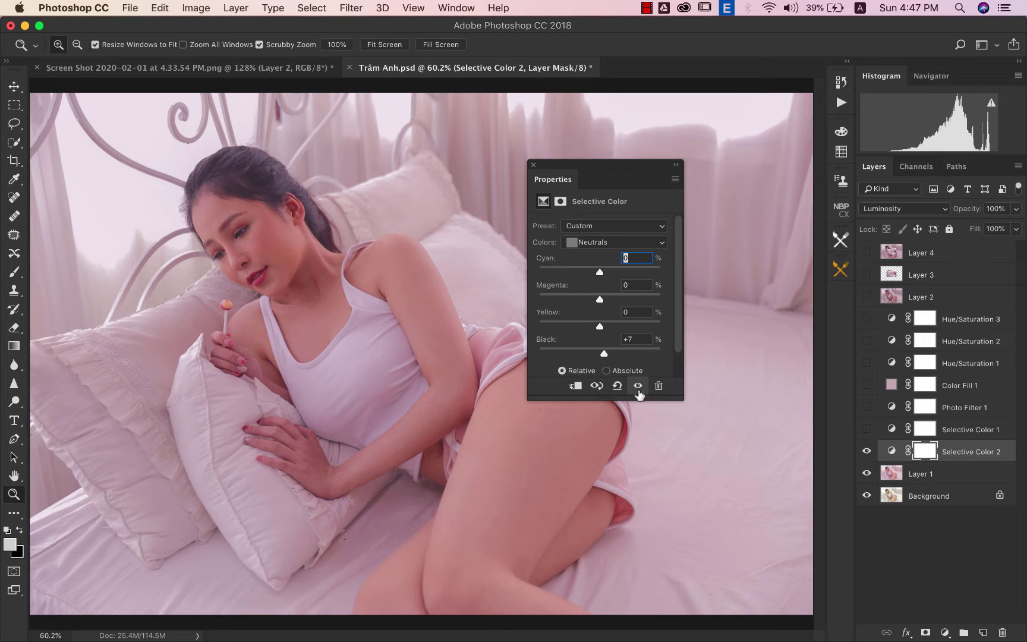
Check the portrait again with and without Selective Color 2, and delete that adjustment layer
click(637, 385)
click(637, 386)
click(638, 386)
click(638, 386)
click(675, 165)
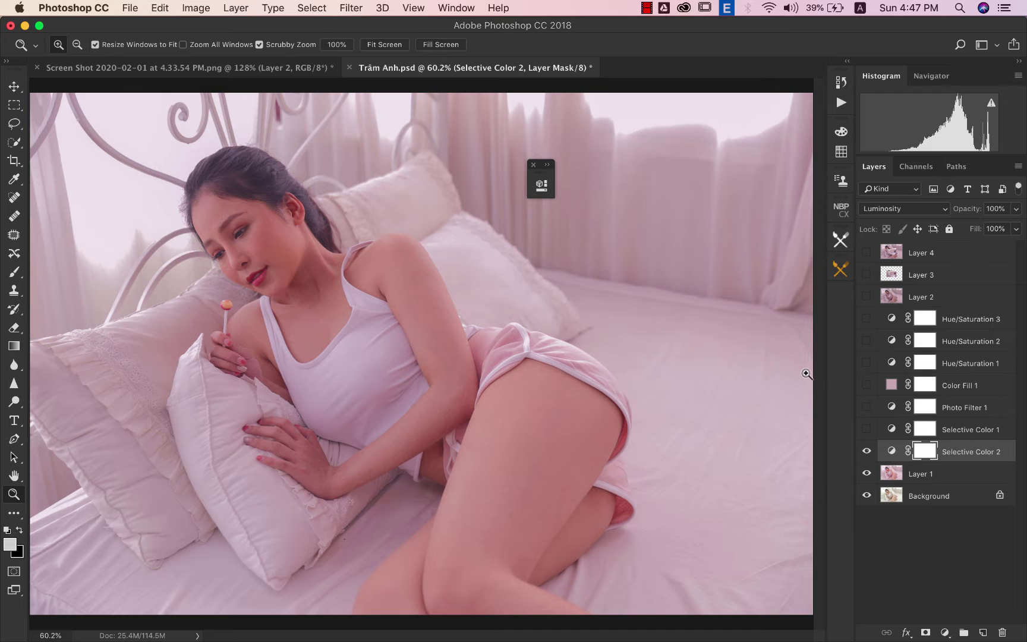
key(BackSpace)
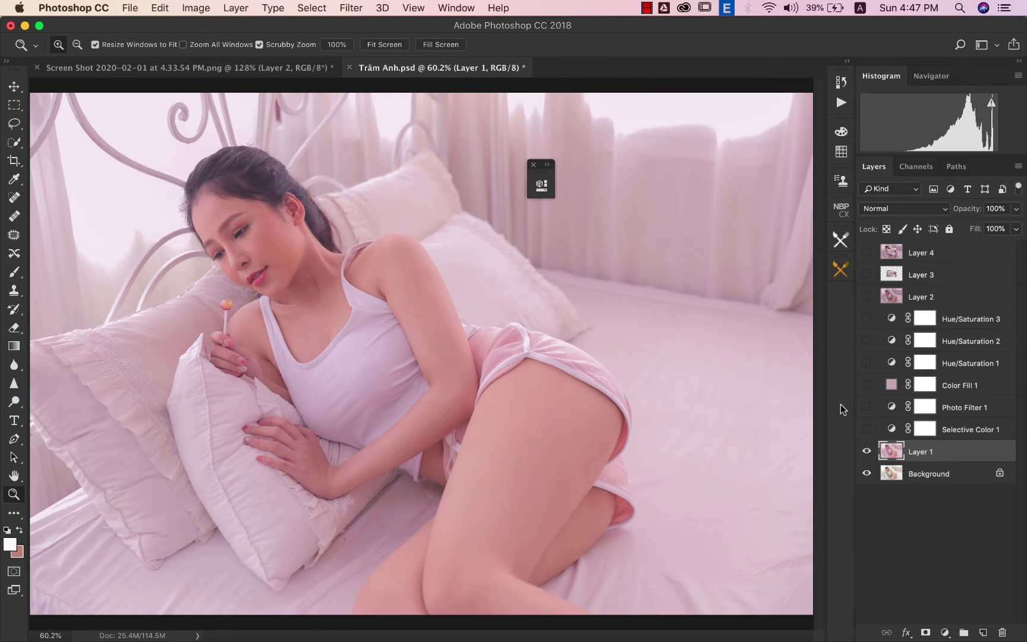
Compare the portrait with and without the Selective Color 1 adjustment, leaving the layer visible
click(866, 429)
click(866, 430)
click(866, 430)
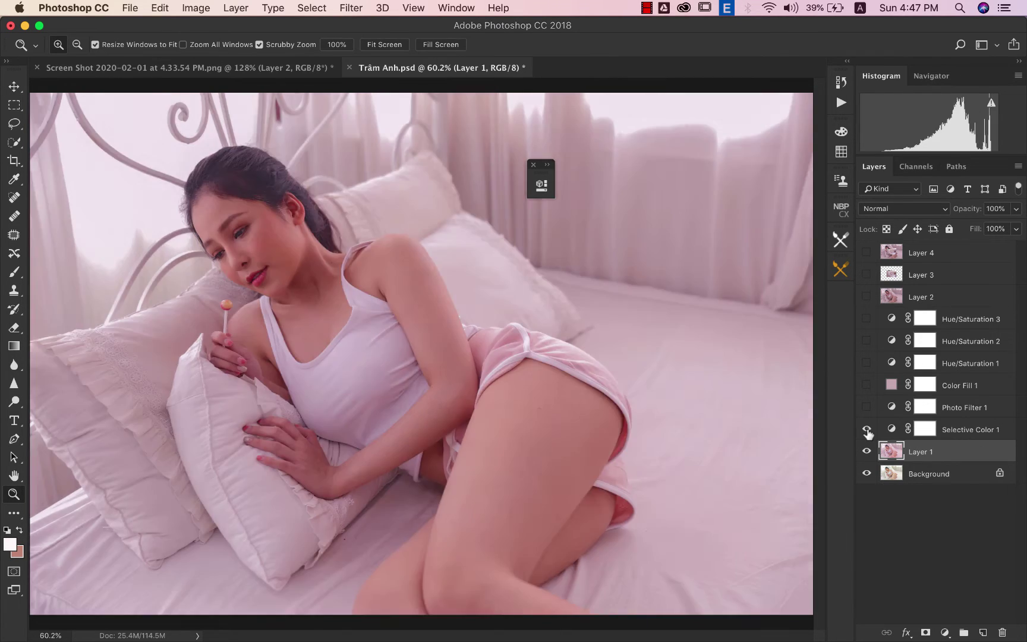
click(866, 430)
click(866, 429)
click(867, 429)
click(866, 430)
click(867, 430)
click(867, 429)
Review Selective Color 1's settings for Neutrals, Reds and Yellows without changing them, and dismiss the desktop notification
click(882, 430)
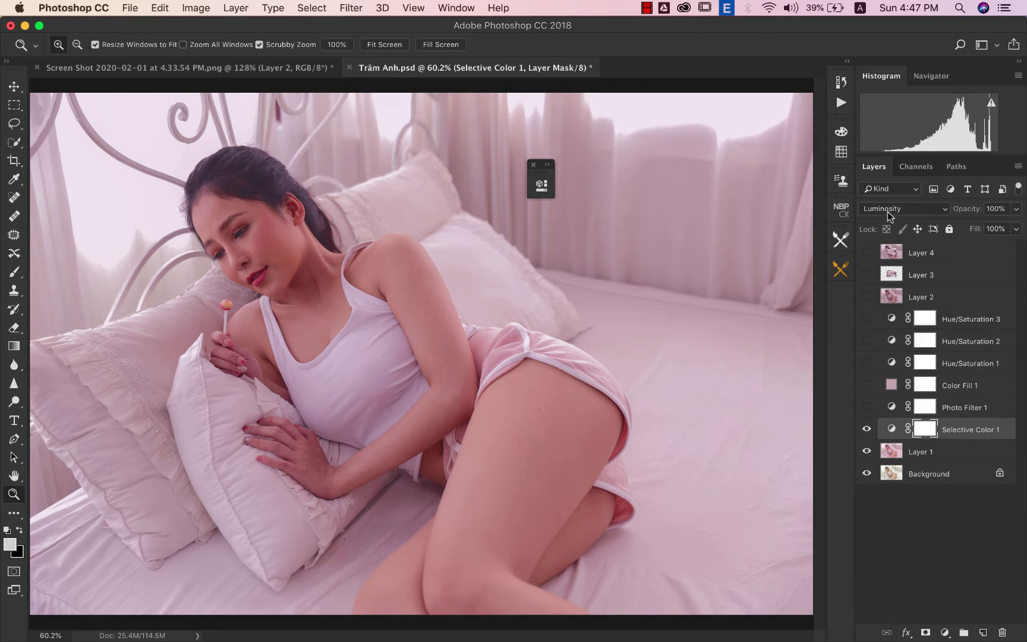
double_click(891, 429)
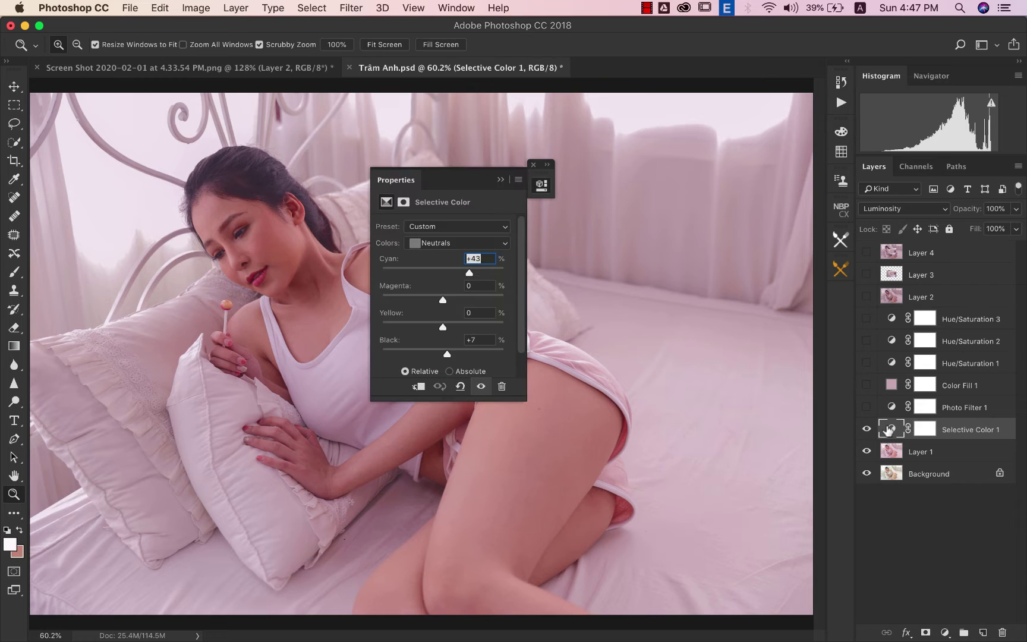
click(481, 244)
click(468, 167)
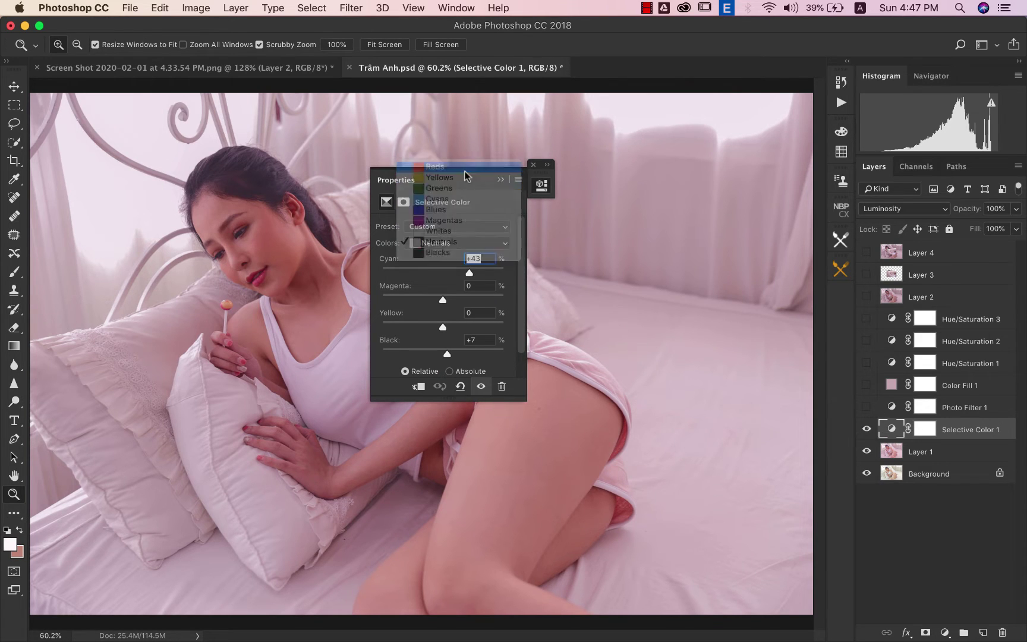
click(453, 244)
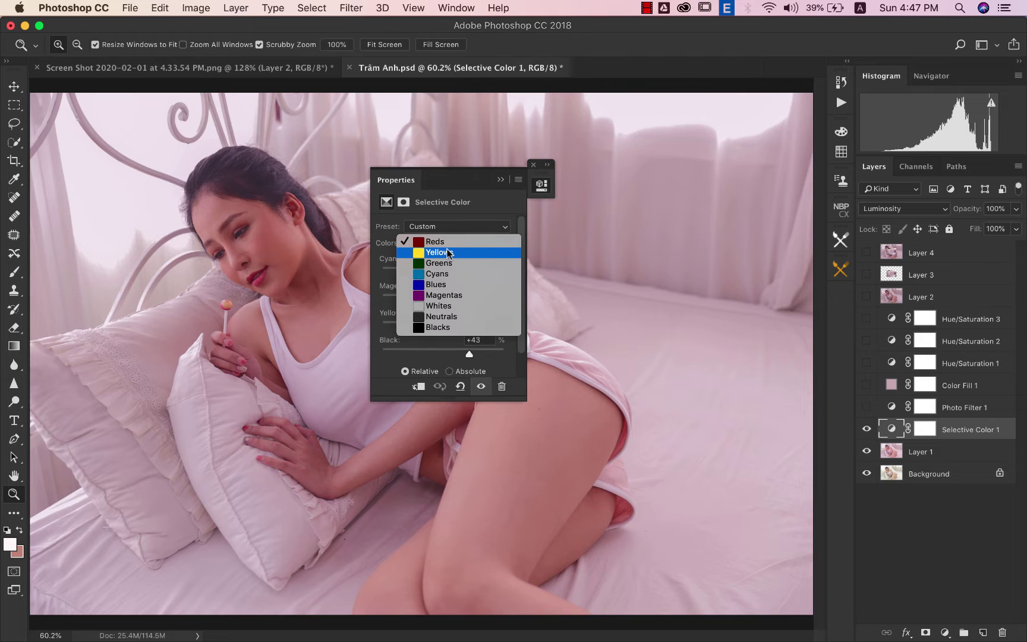
click(449, 252)
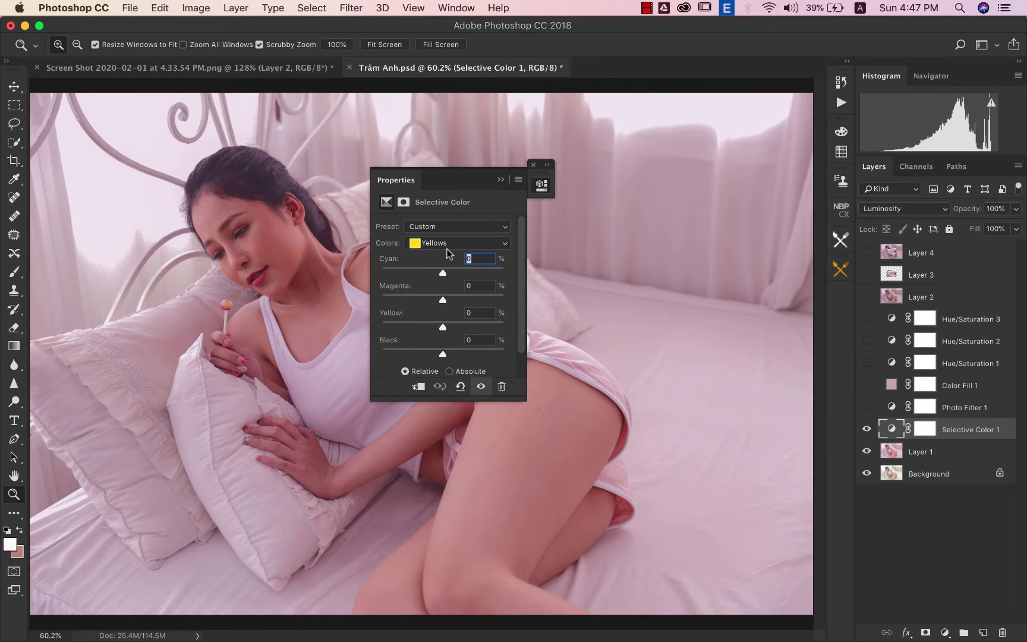
click(501, 180)
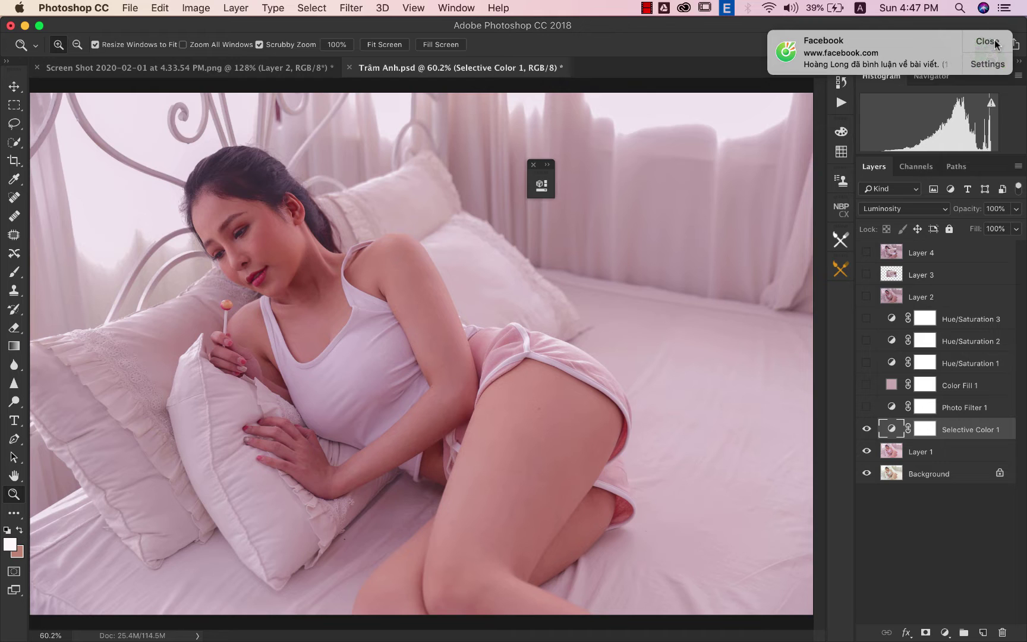
click(995, 43)
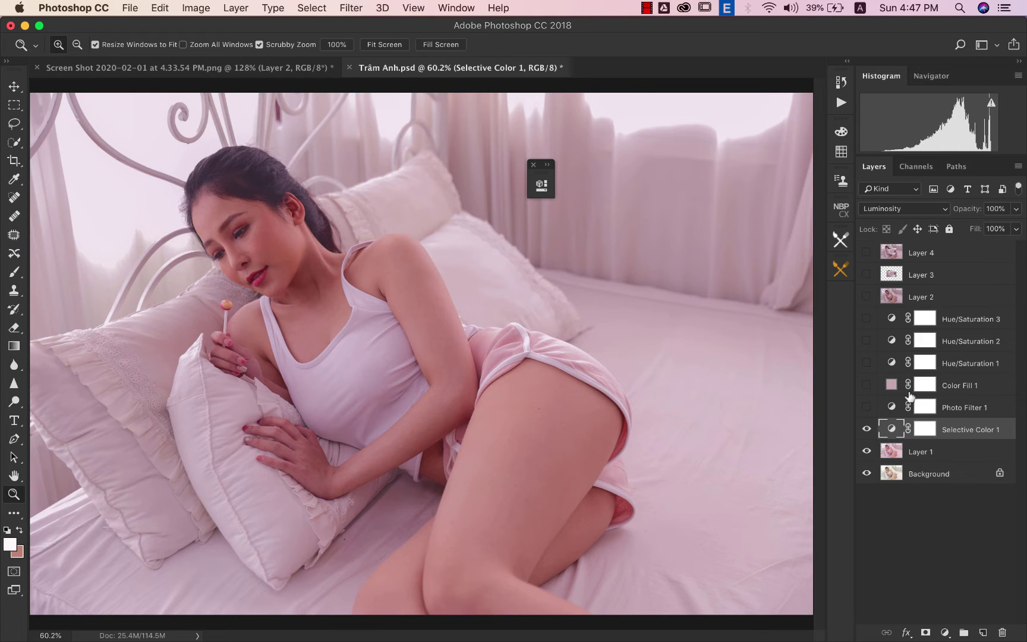
In the reference screenshot document, sample the palette's dusty pink swatch, #c5a7b1, as the foreground color
click(306, 67)
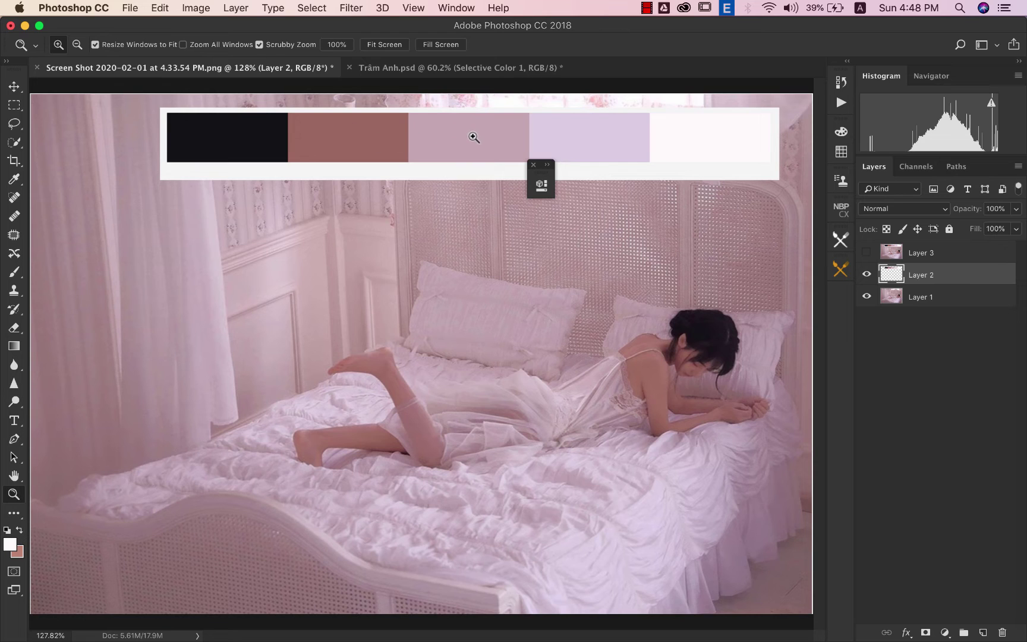
click(151, 428)
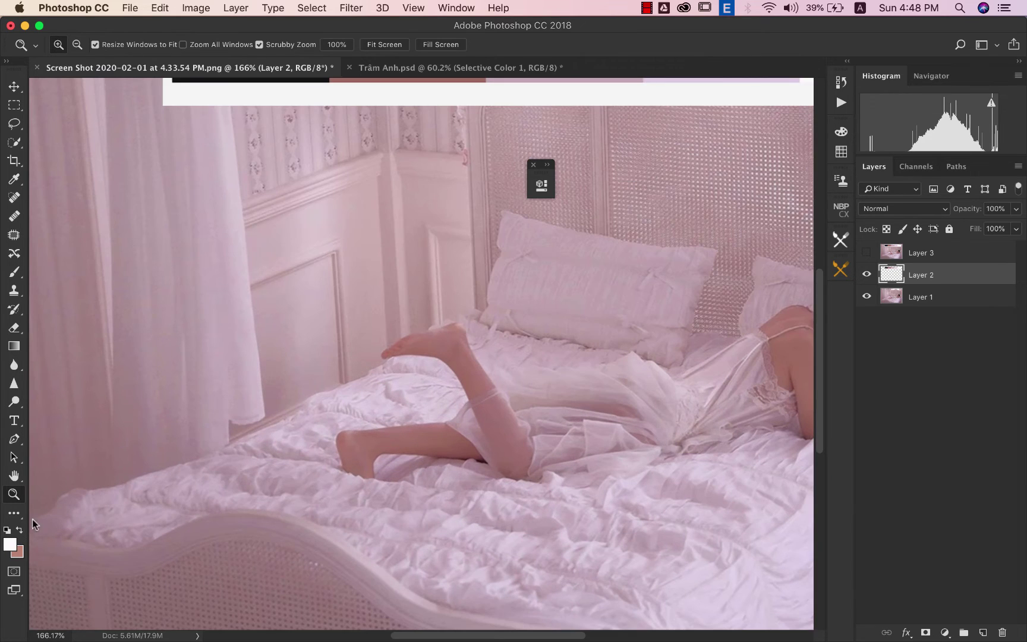
alt+click(516, 271)
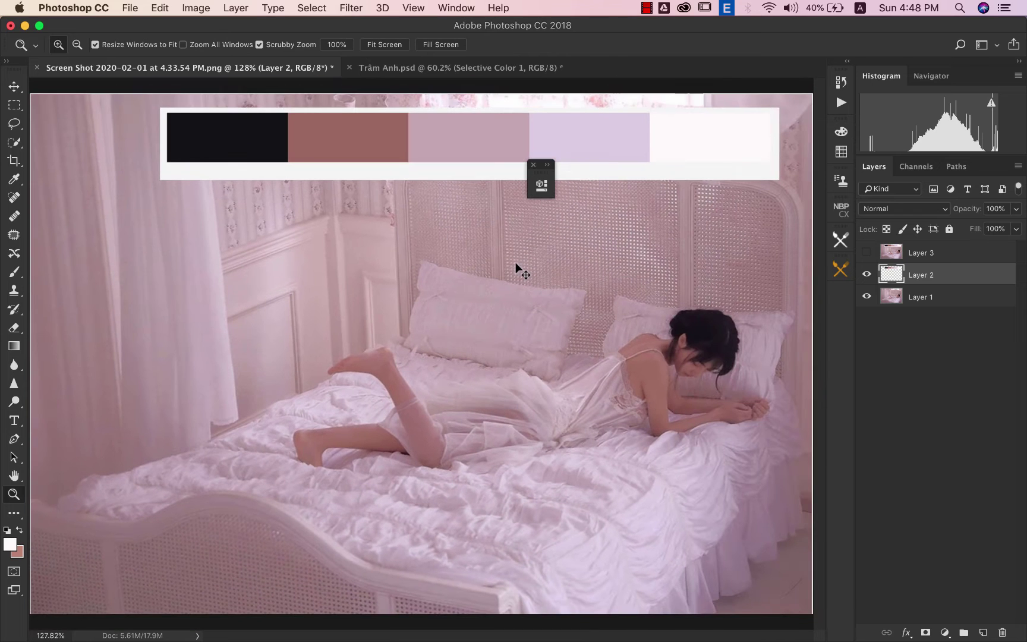
click(9, 545)
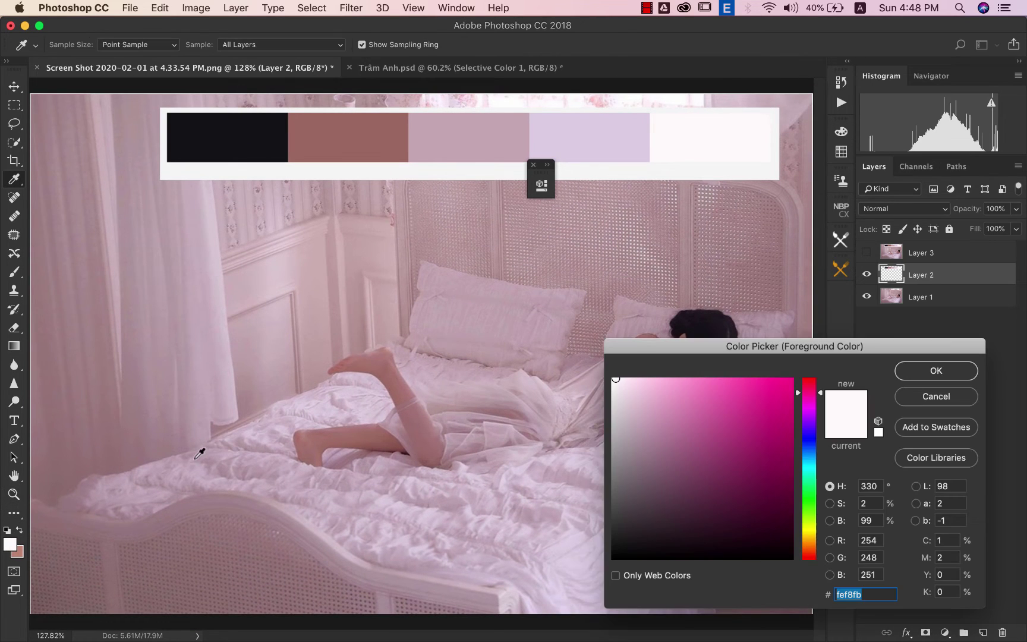
click(495, 146)
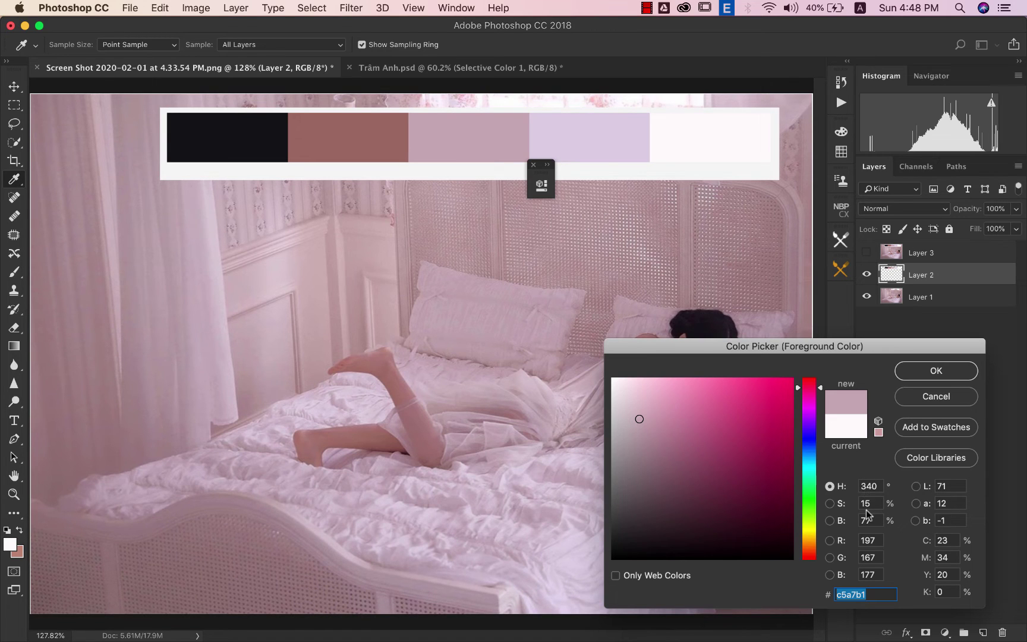
click(963, 378)
key(z)
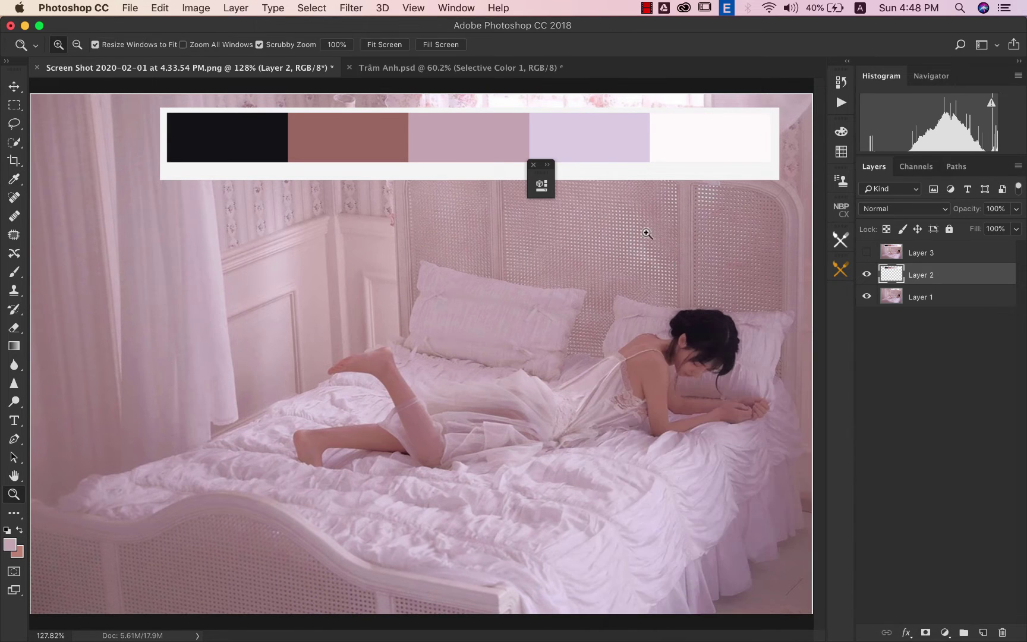
In the portrait document, show Photo Filter 1 and inspect its filter color and density
click(523, 72)
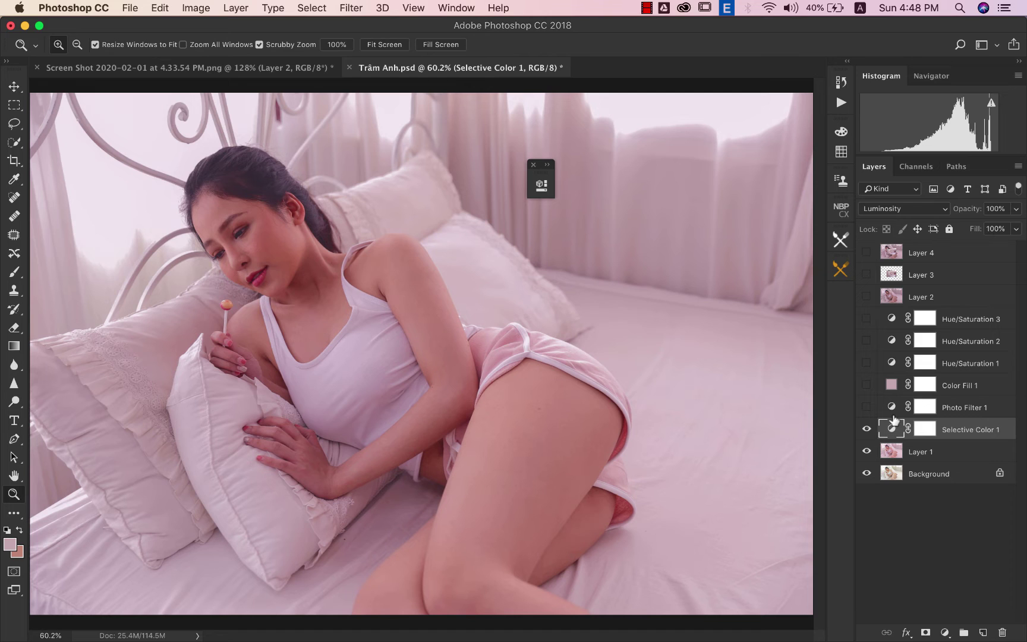
click(892, 409)
click(867, 409)
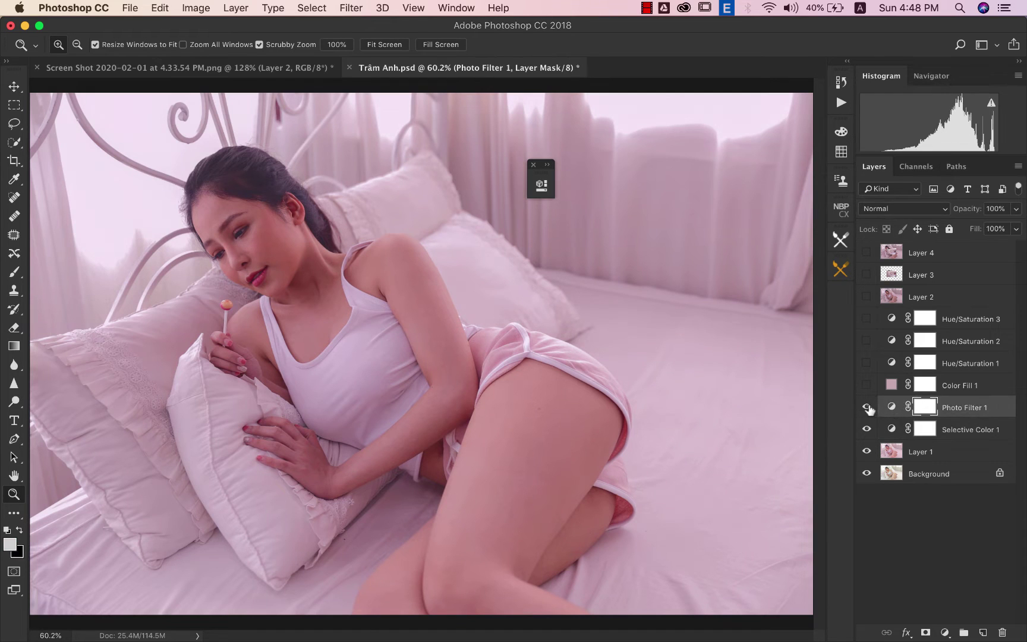
double_click(891, 407)
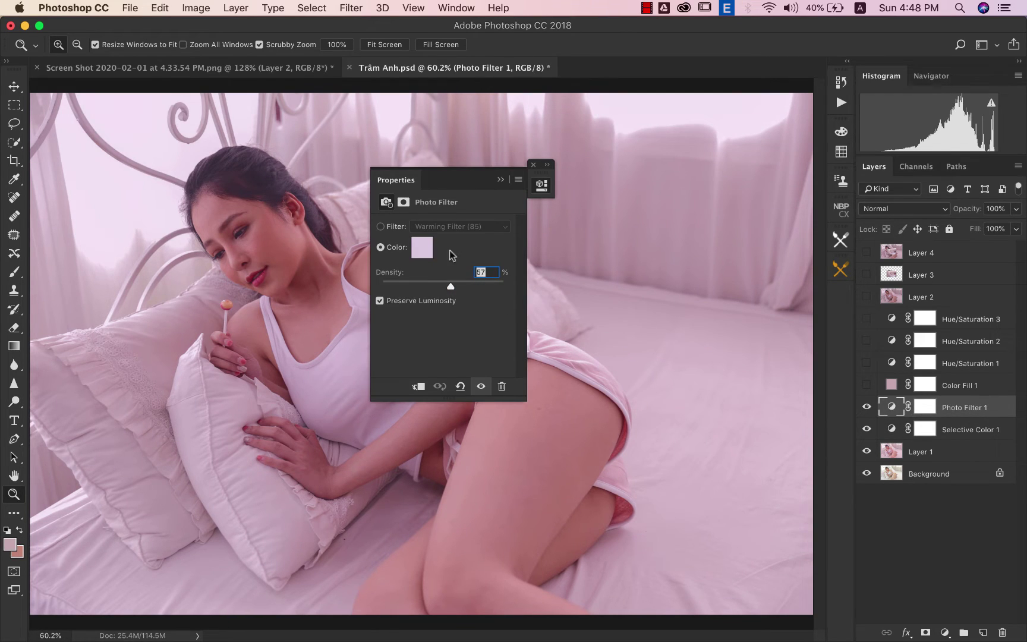
click(423, 247)
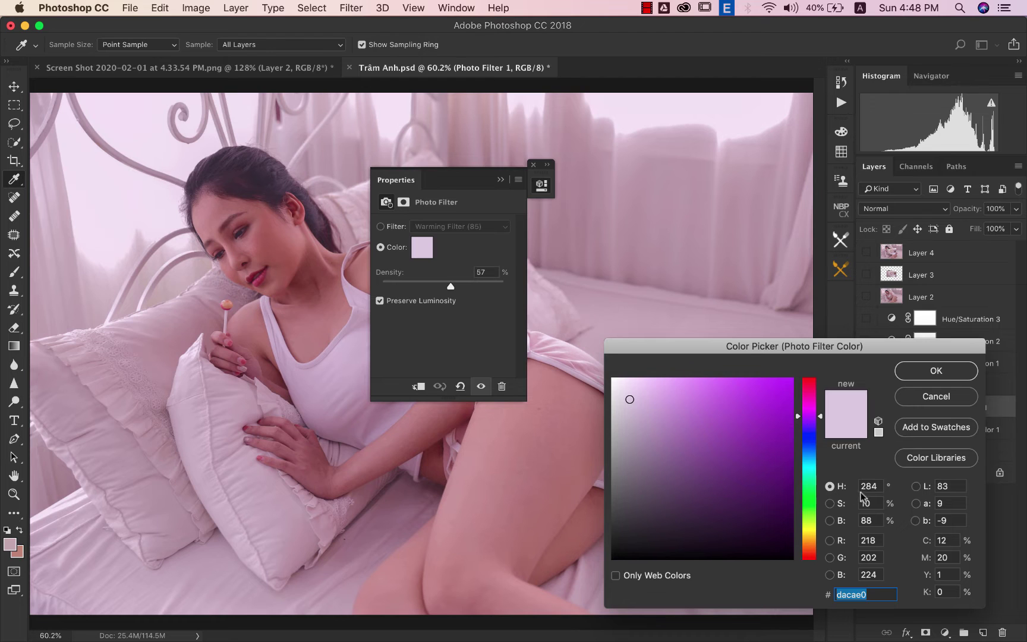
click(936, 371)
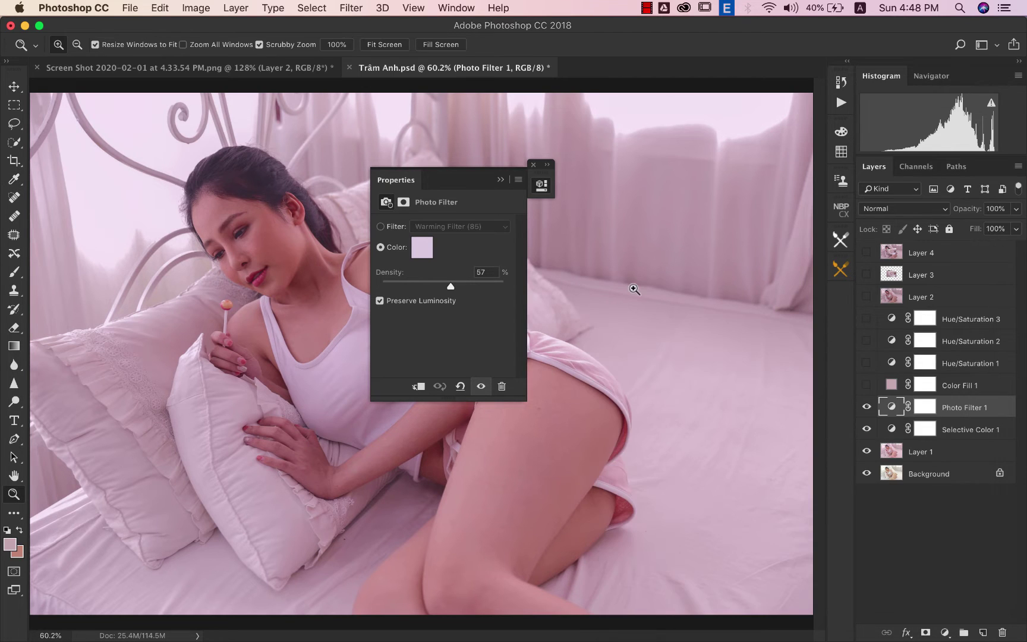
click(500, 179)
key(z)
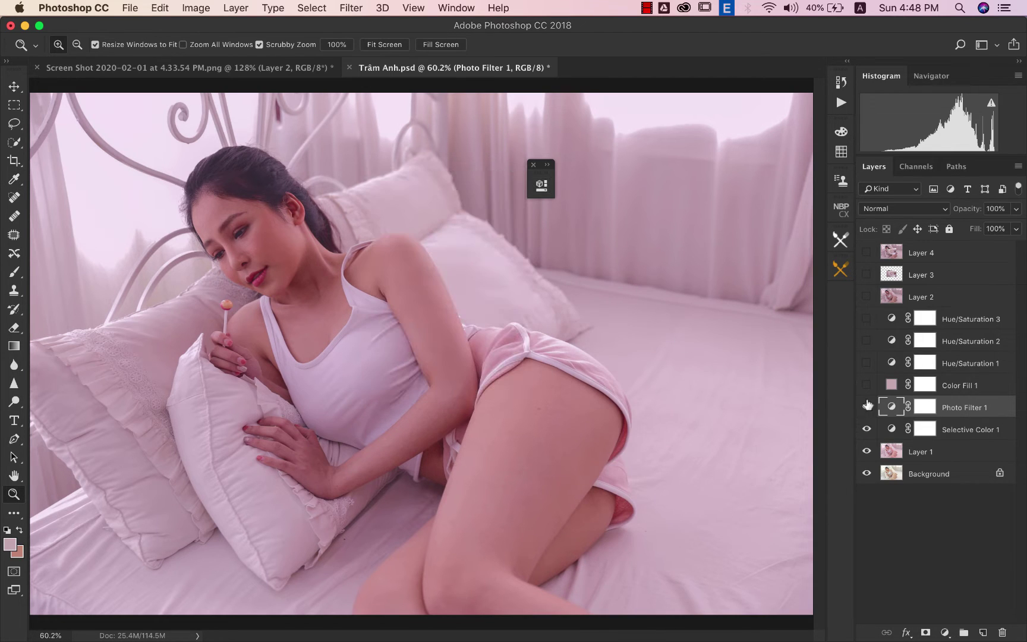
In the reference screenshot document, sample the palette's lavender swatch, #dbcbe1, as the foreground color
click(187, 67)
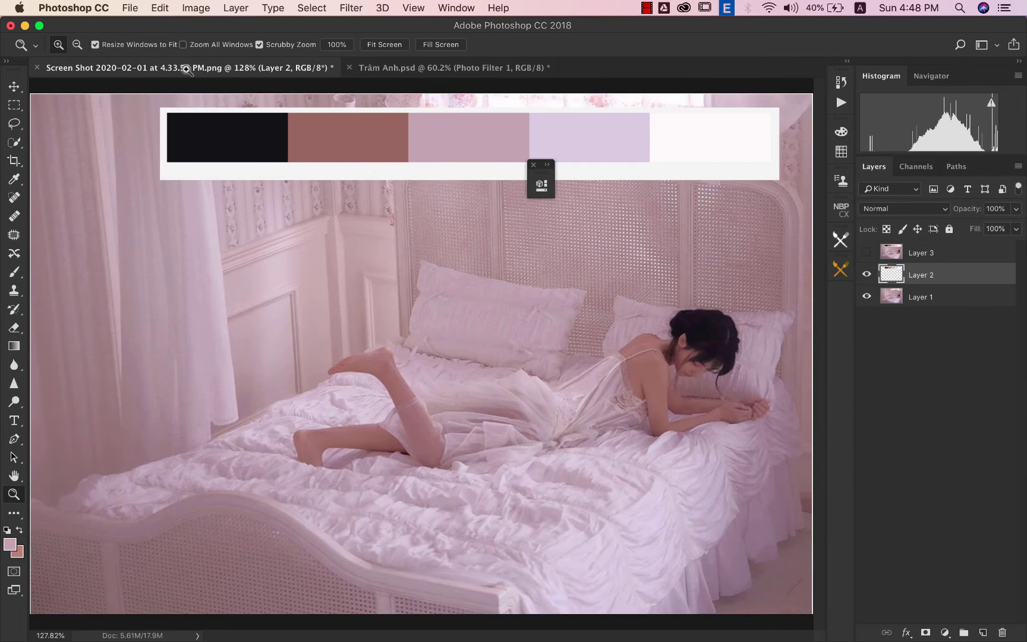
click(12, 545)
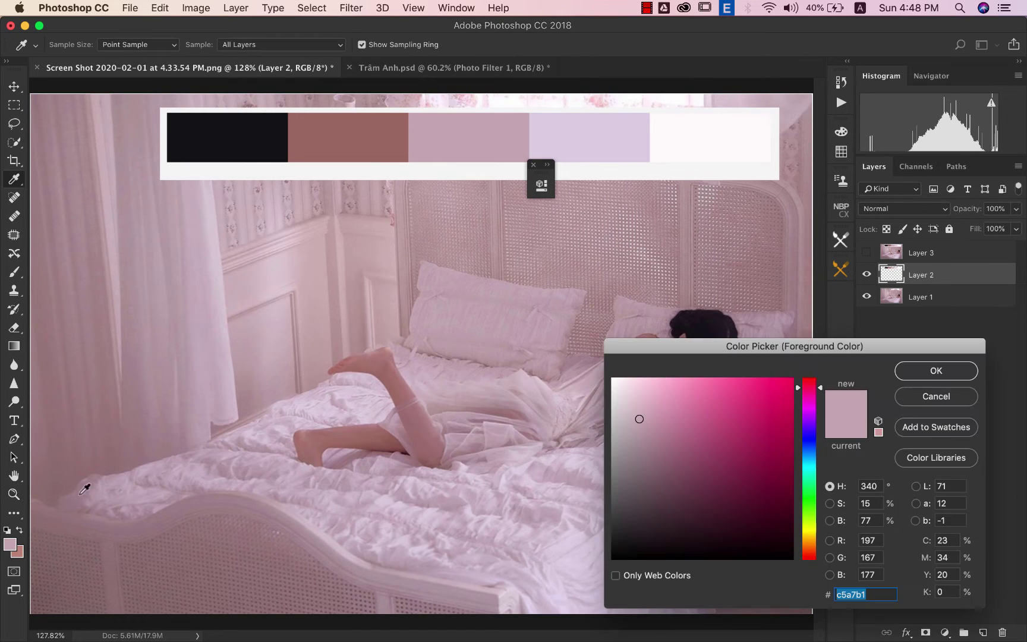
click(604, 143)
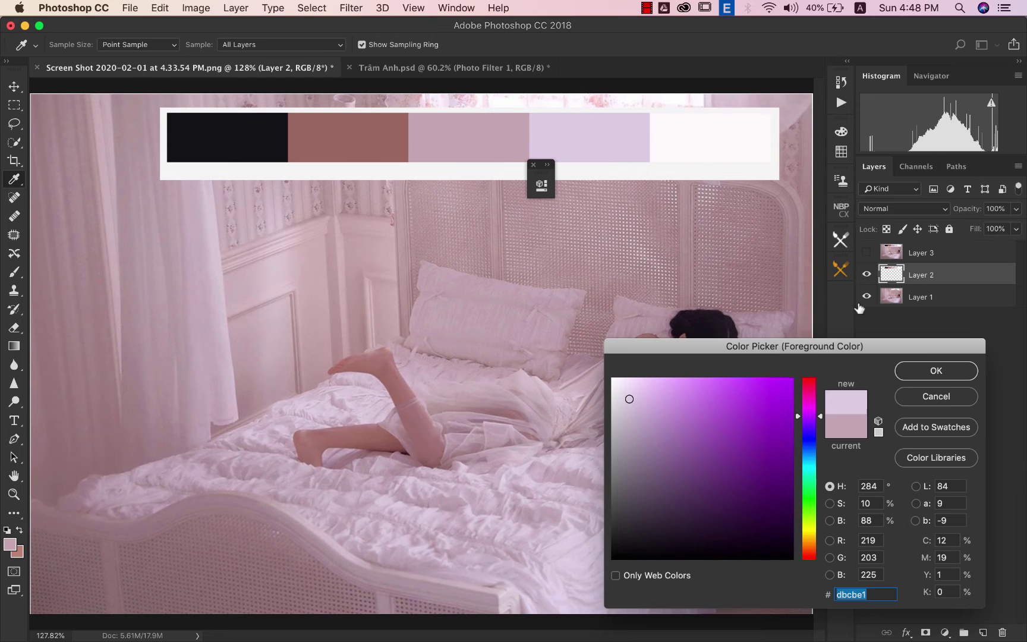
click(936, 371)
key(z)
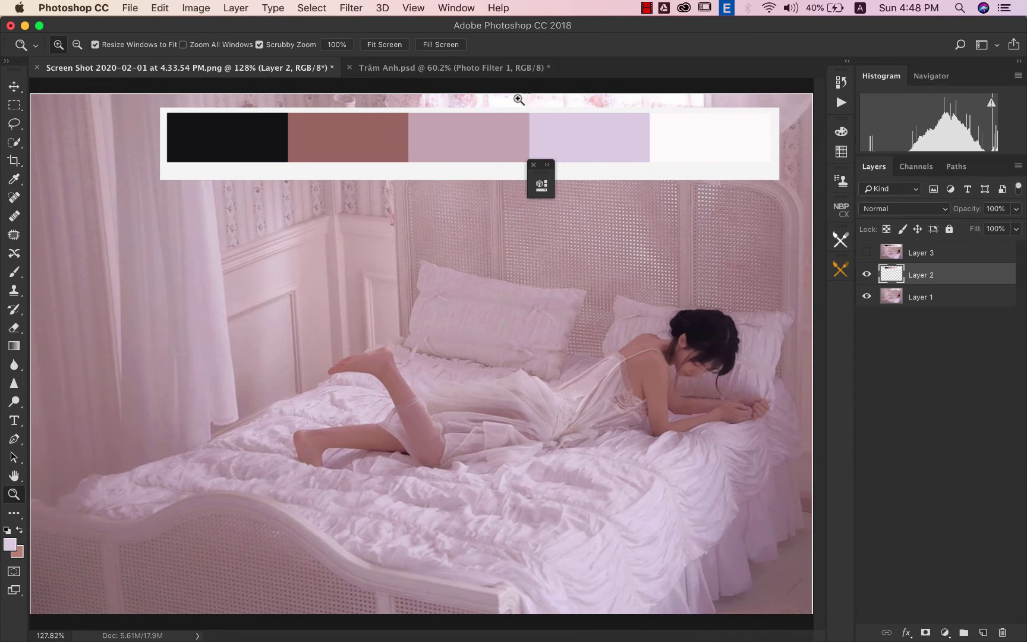
In the portrait document, try a second Photo Filter layer using the default orange color at 59% density, and delete that layer
click(476, 70)
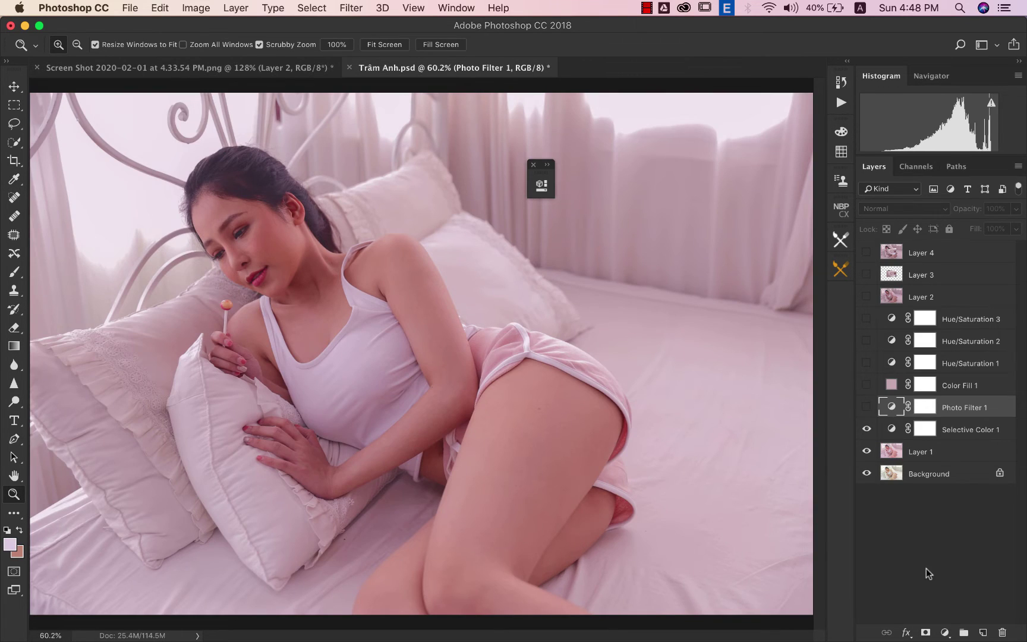
click(944, 633)
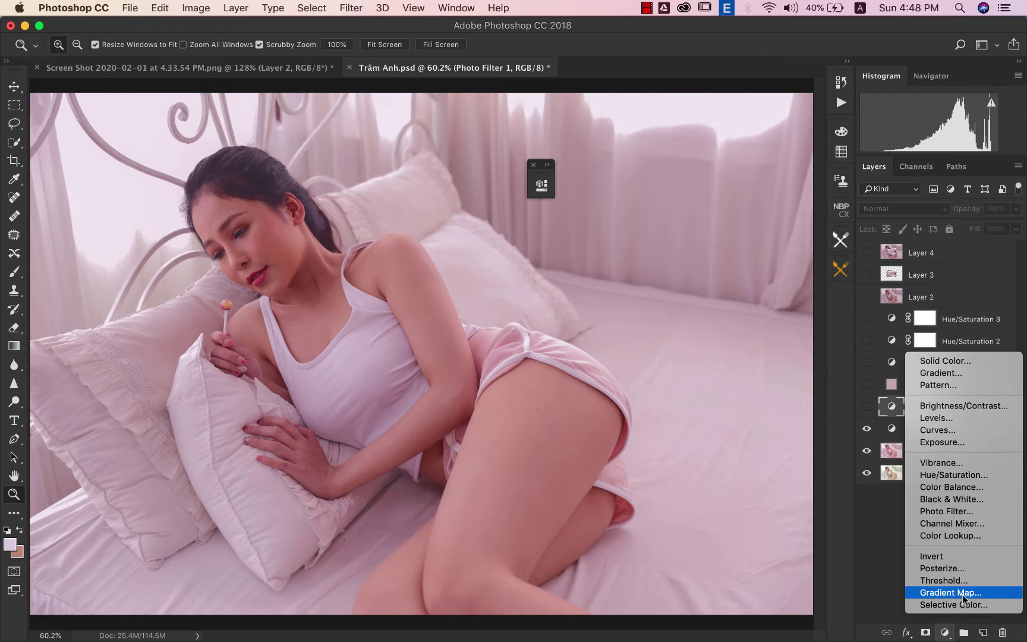
click(960, 511)
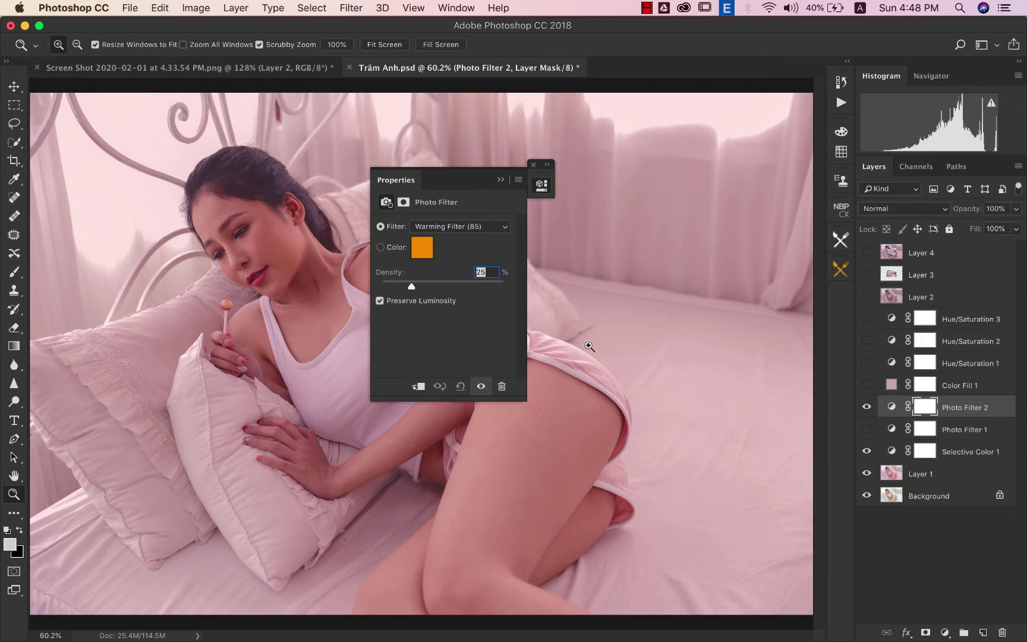
click(422, 247)
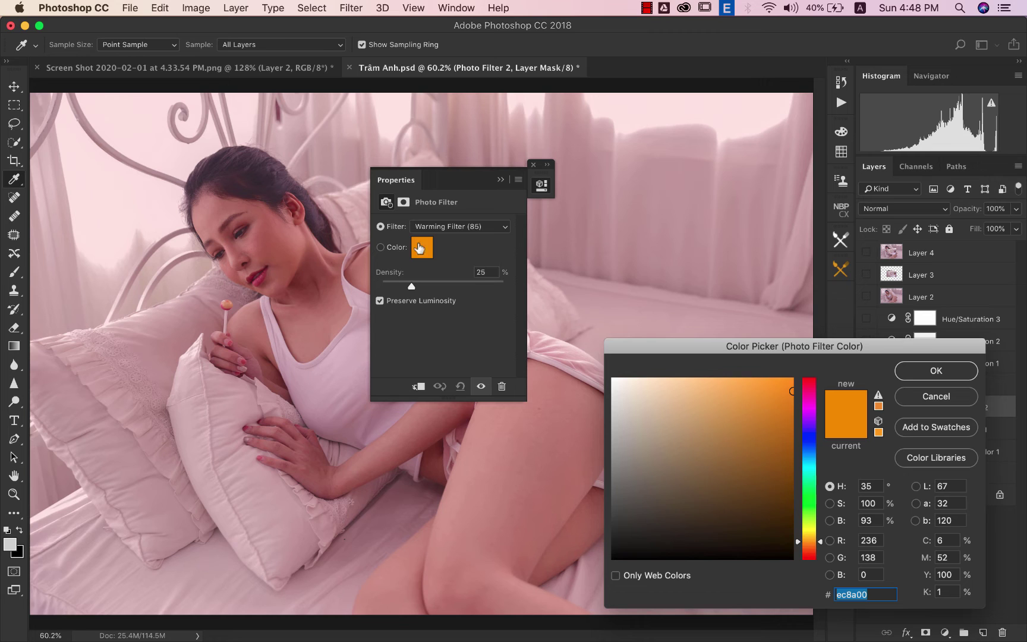
click(868, 486)
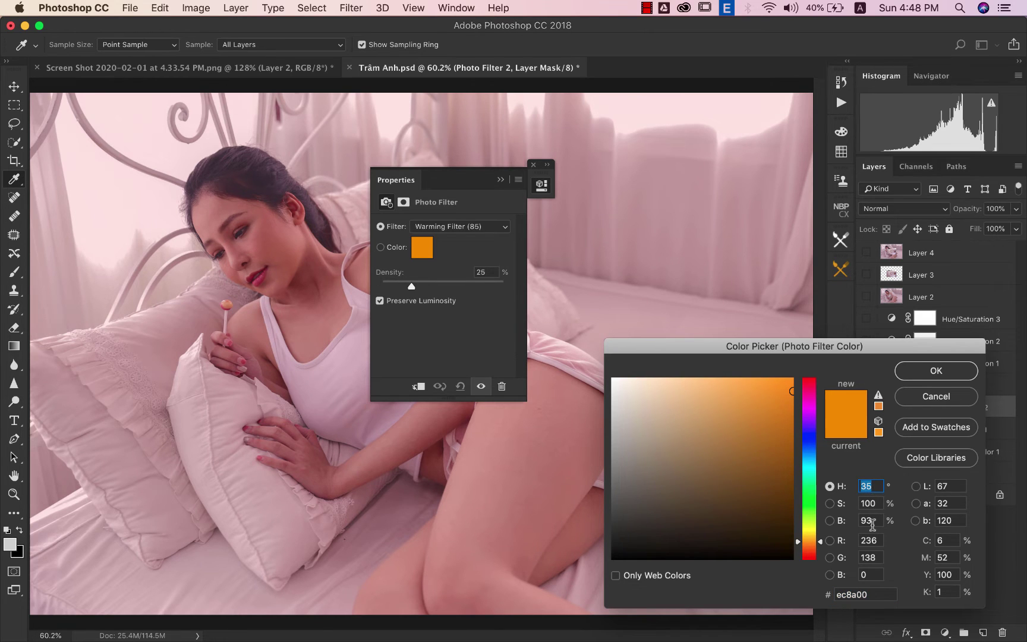
click(936, 372)
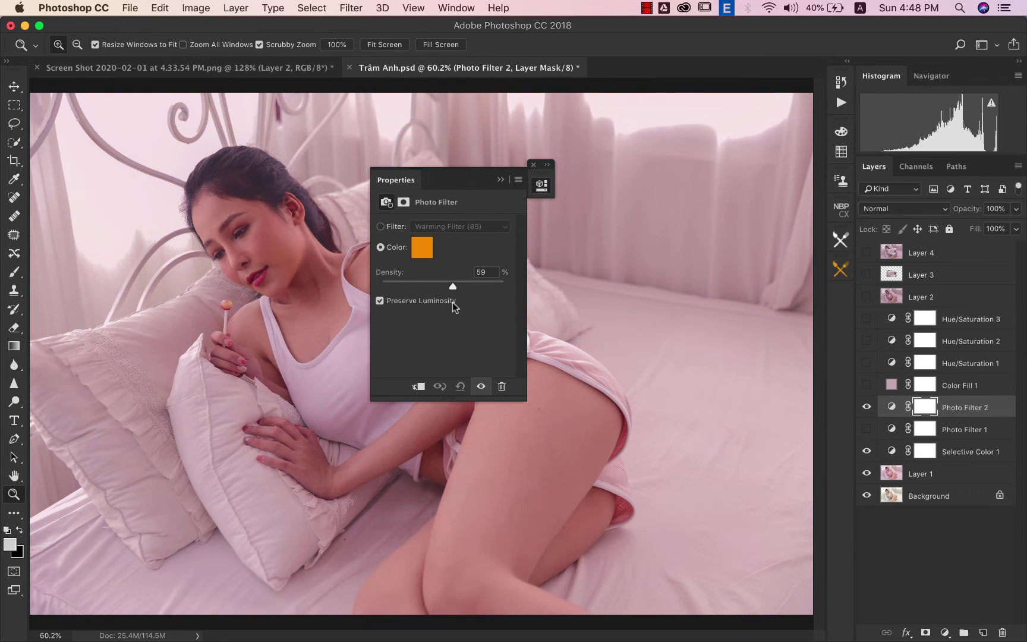
click(501, 179)
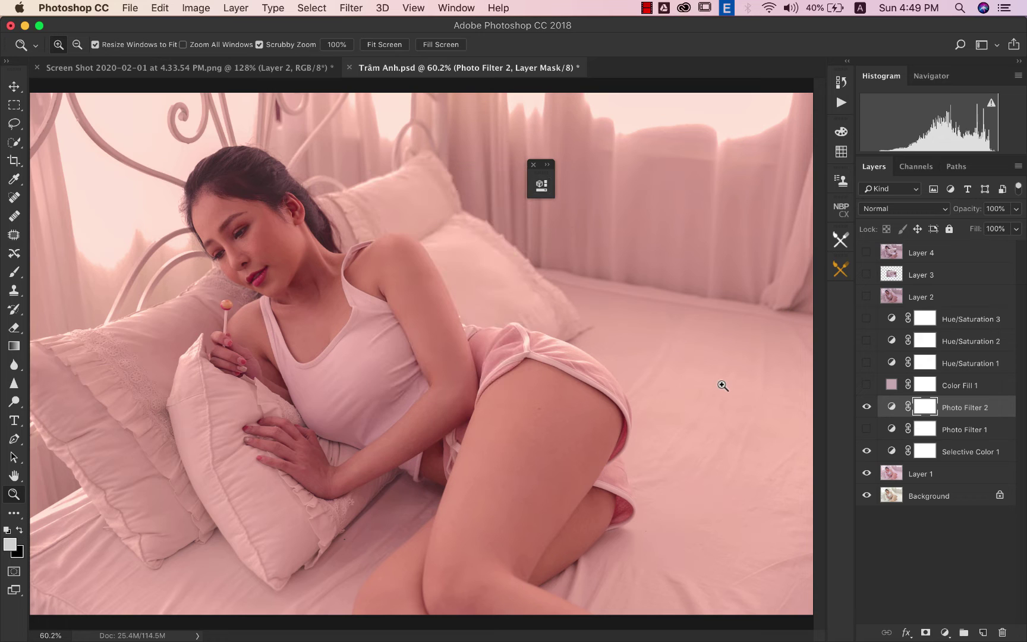
key(BackSpace)
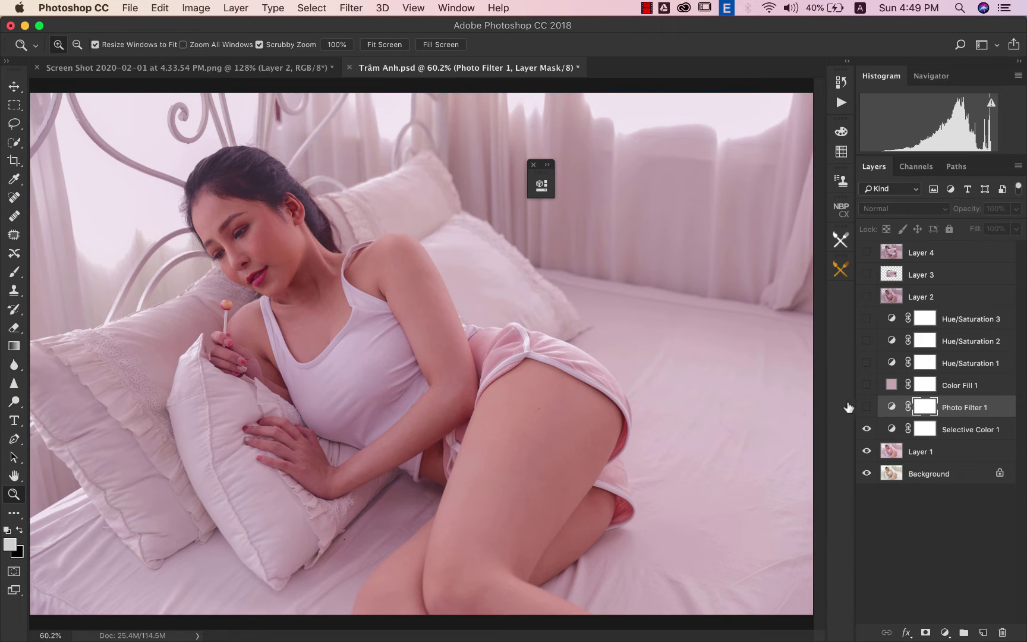
Show Photo Filter 1 and review its lavender filter color and density without changing them
click(867, 407)
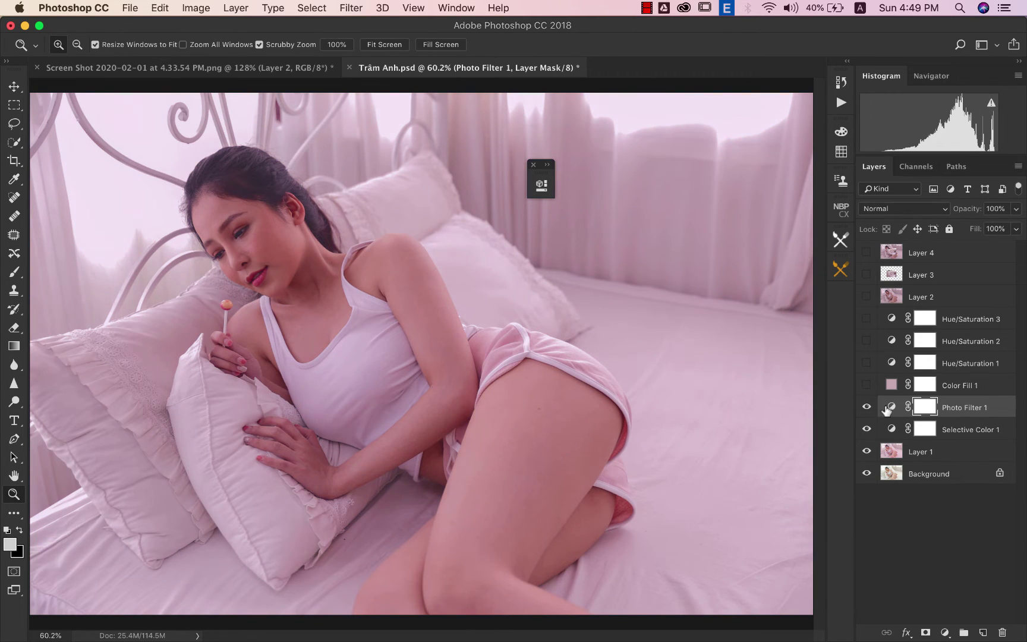
double_click(891, 407)
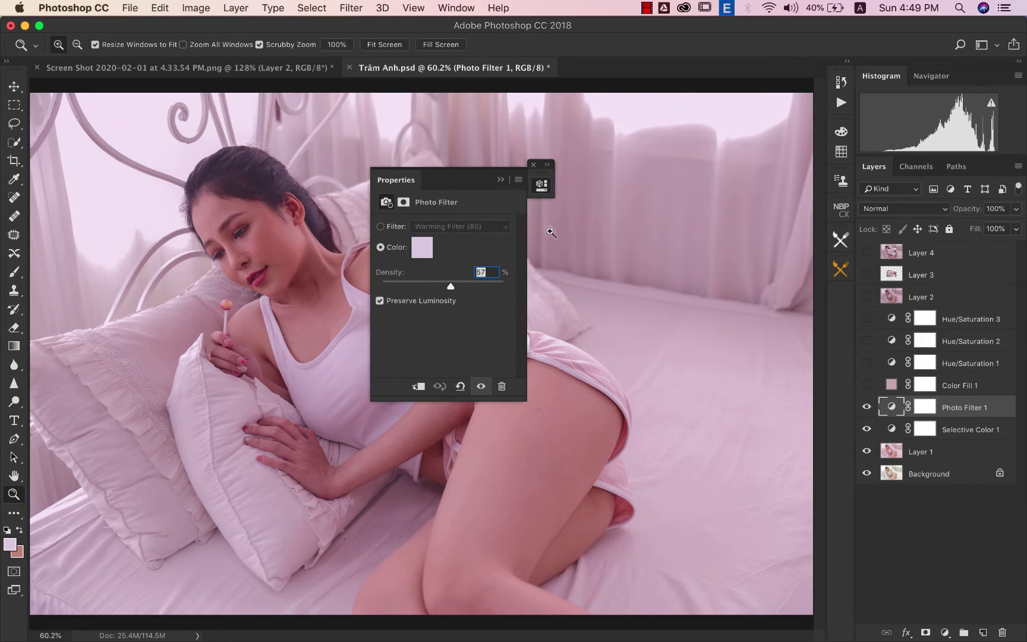
click(416, 252)
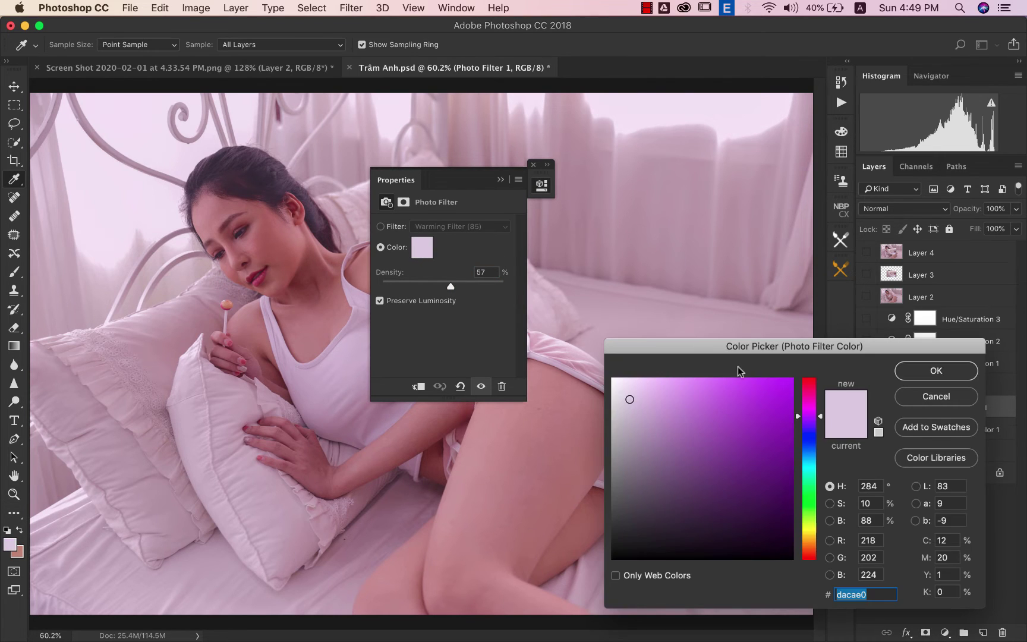
click(925, 369)
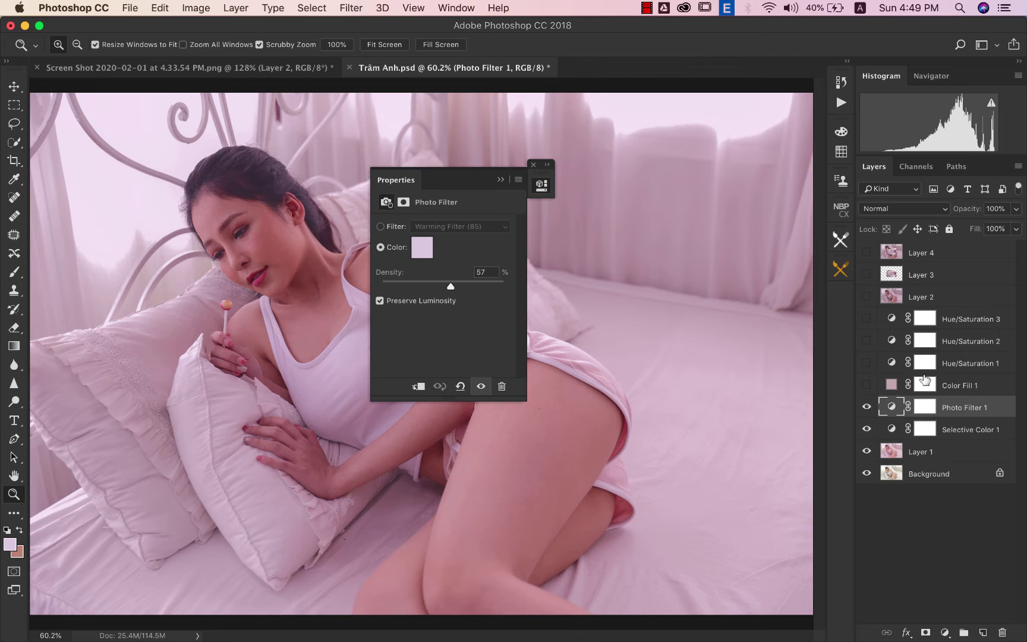
click(501, 179)
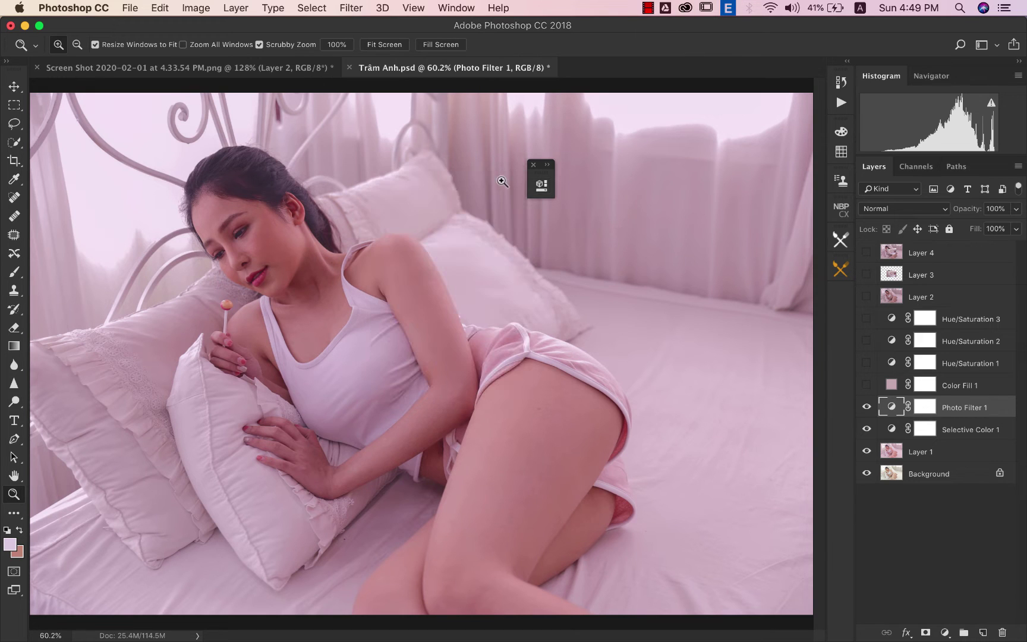
Compare the portrait with and without Photo Filter 1, and check its tones against the reference screenshot document
click(866, 408)
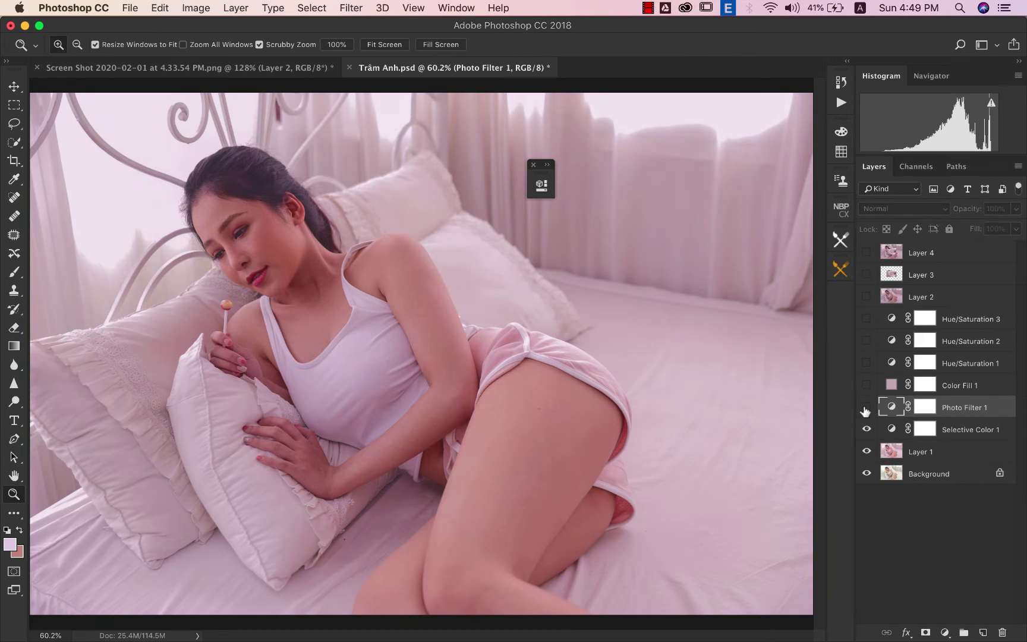
click(865, 408)
click(866, 408)
click(865, 407)
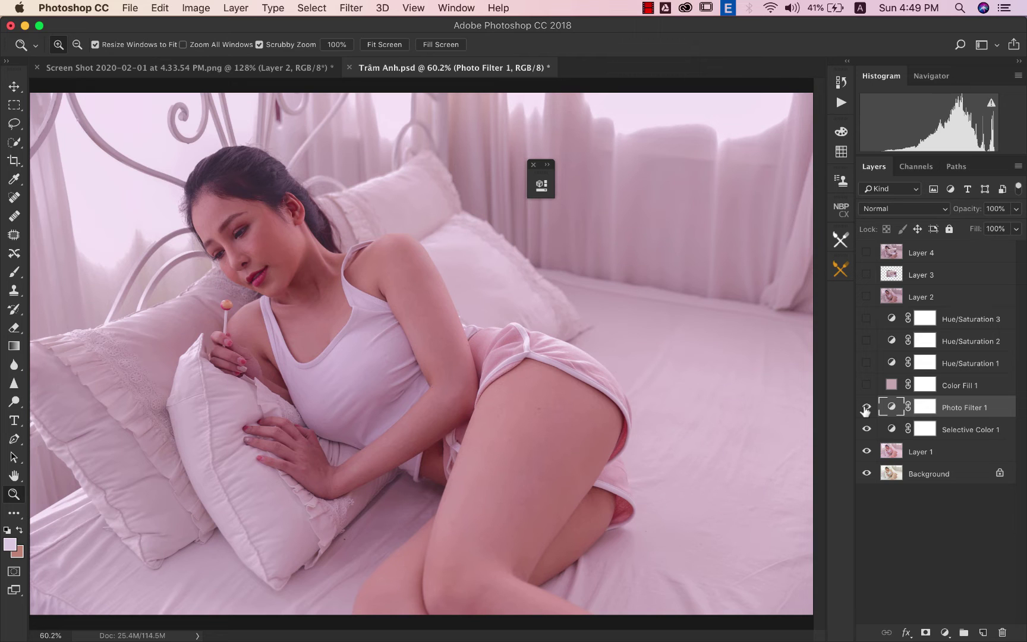
click(866, 407)
click(865, 408)
click(257, 70)
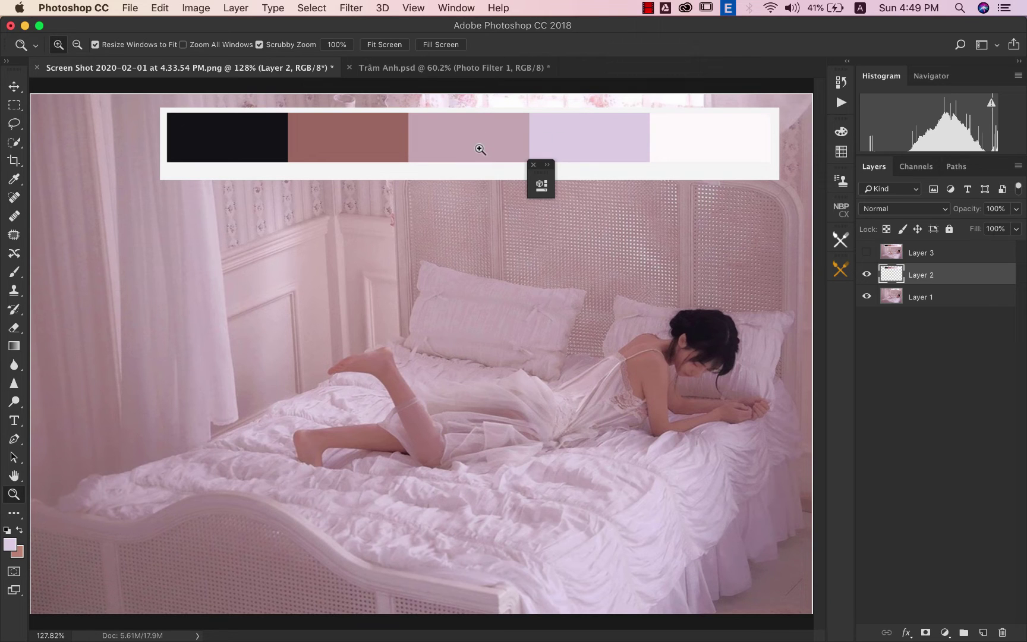
click(447, 69)
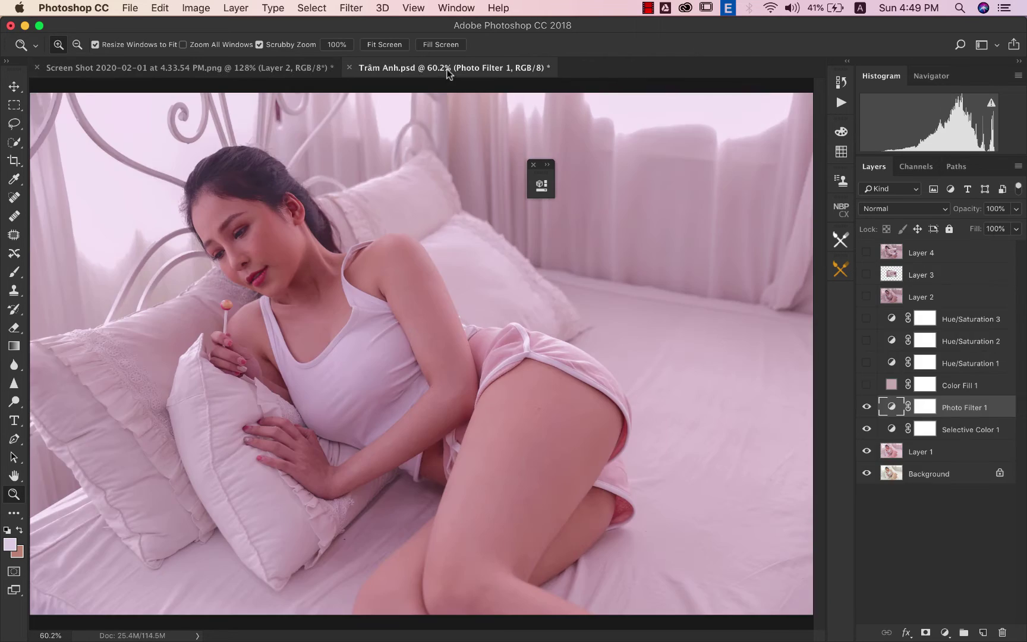
Show Color Fill 1 above Photo Filter 1, check its blend mode, and compare the portrait with and without the fill
click(872, 388)
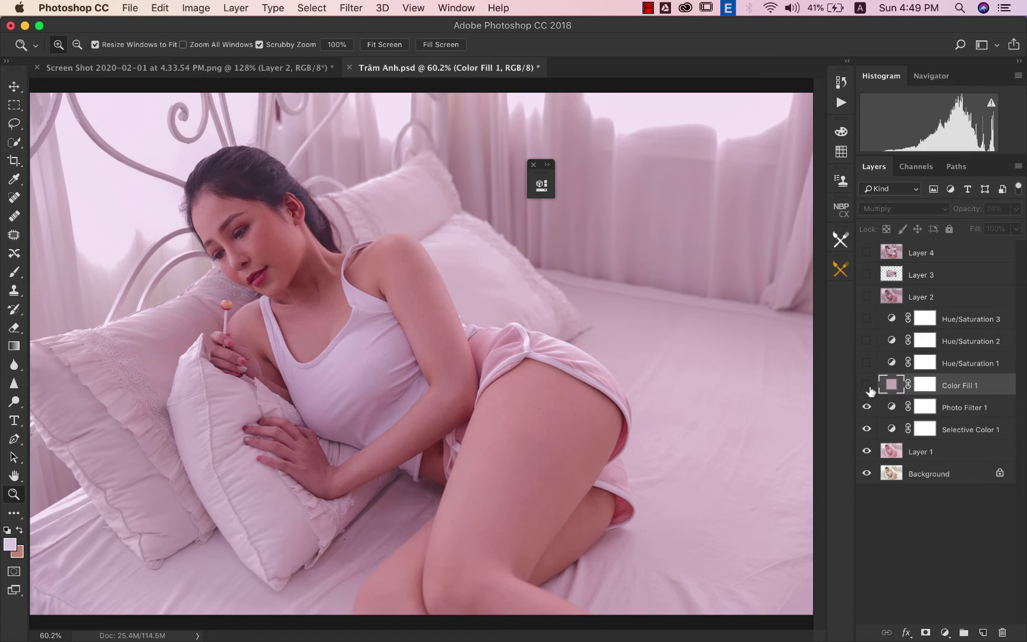
click(867, 386)
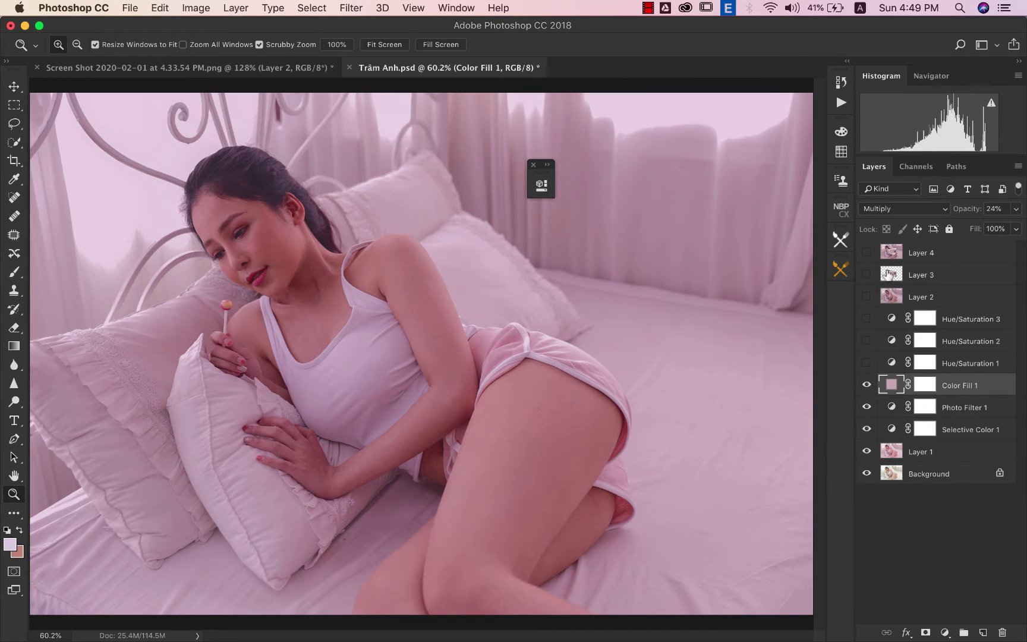
click(900, 215)
click(900, 215)
click(867, 386)
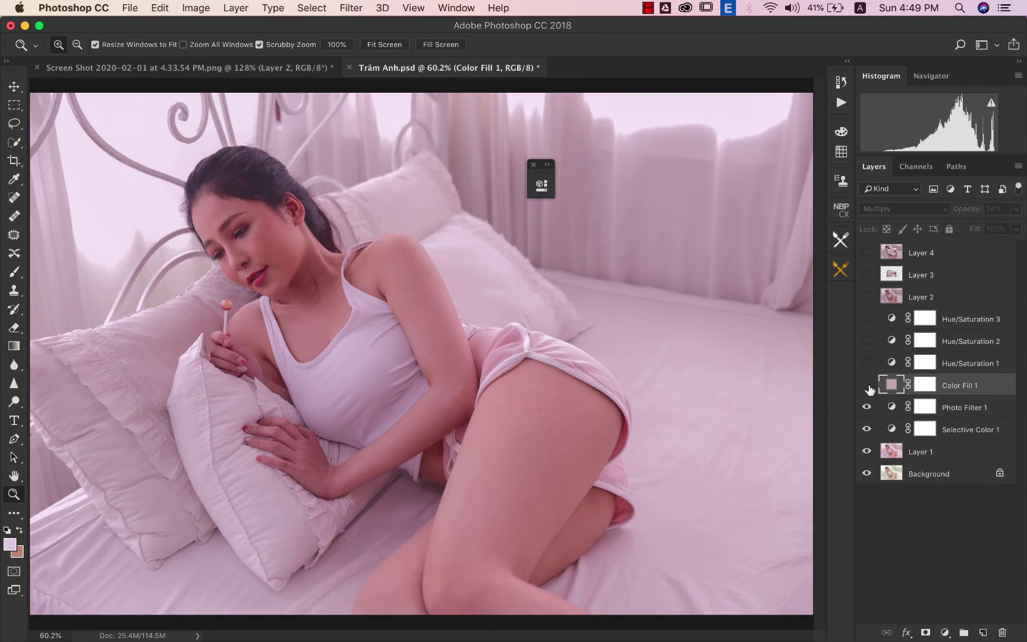
click(868, 386)
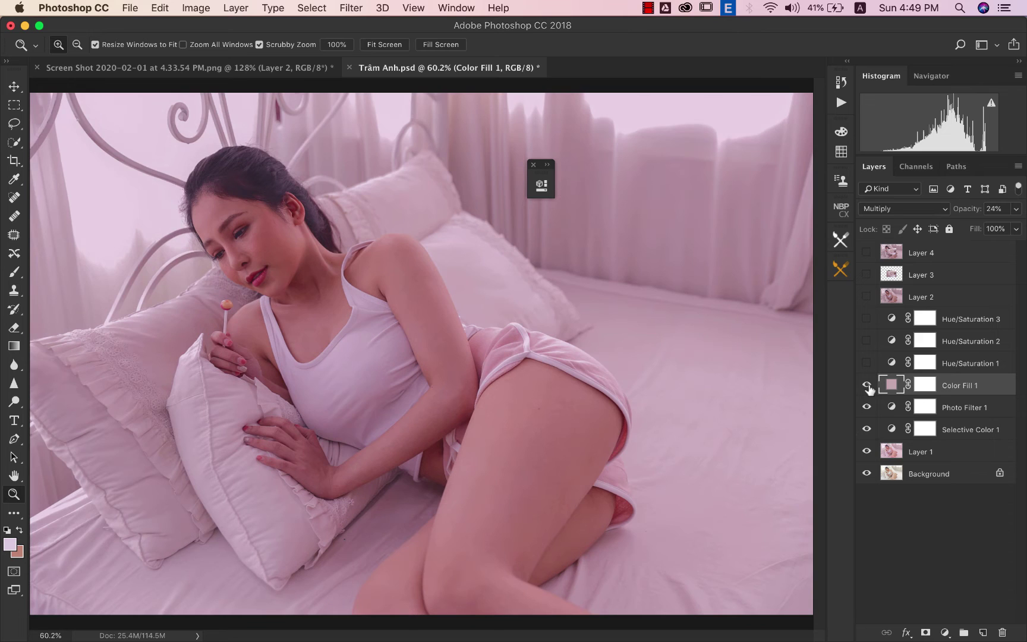
Compare the portrait's Color Fill 1 tint with the reference screenshot and its palette, keeping the fill layer shown
click(304, 70)
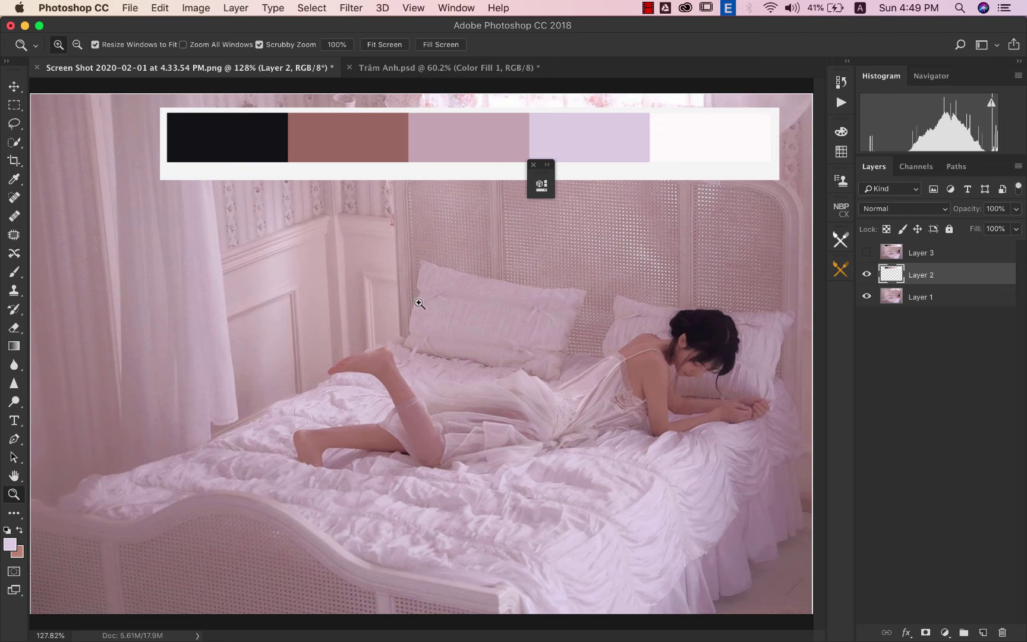
click(450, 68)
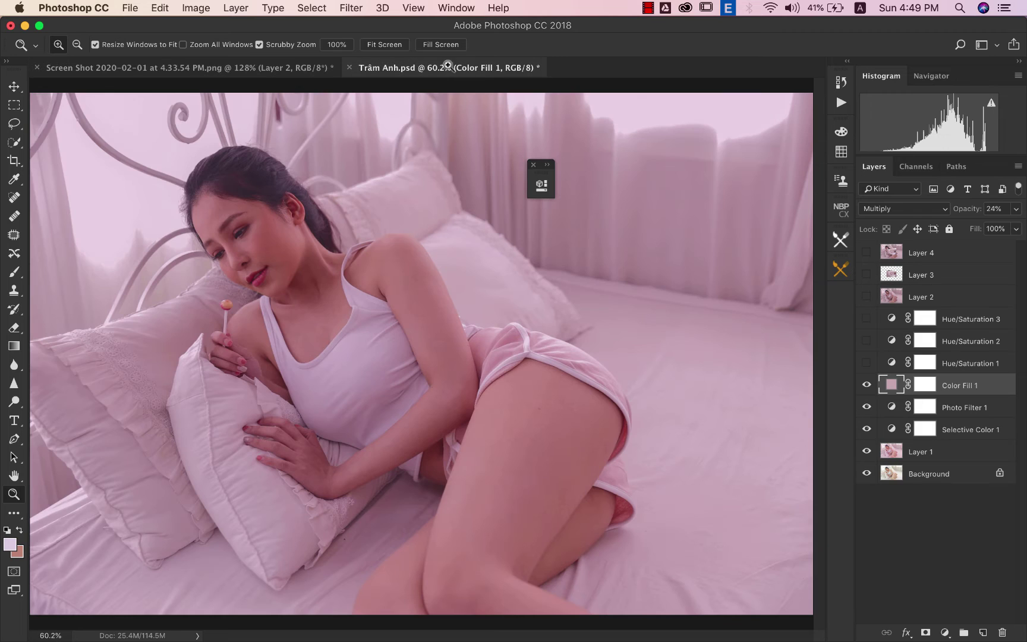
click(865, 385)
click(866, 385)
click(261, 69)
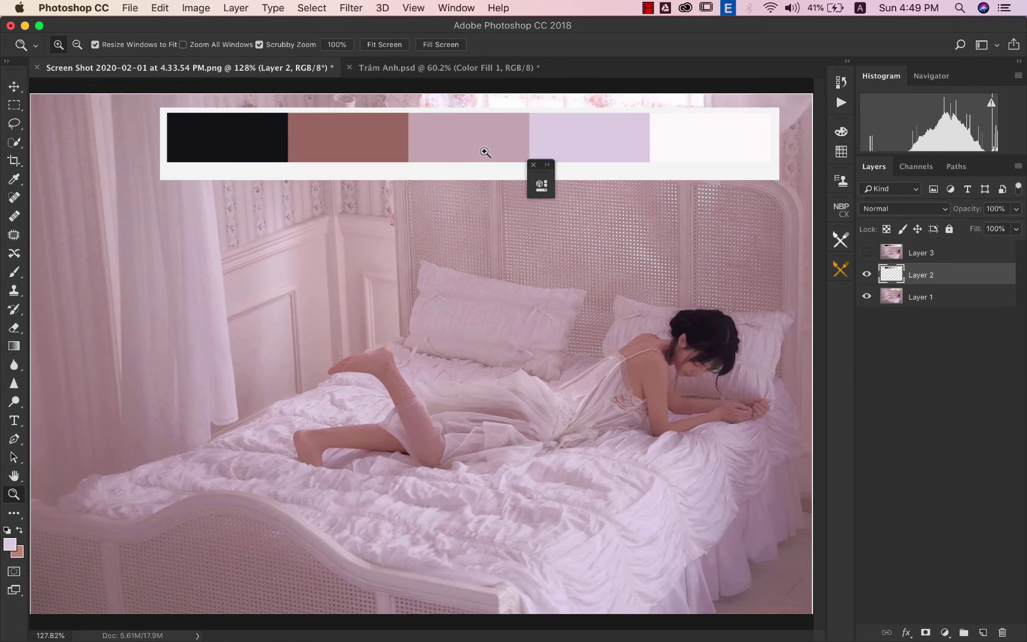
click(481, 69)
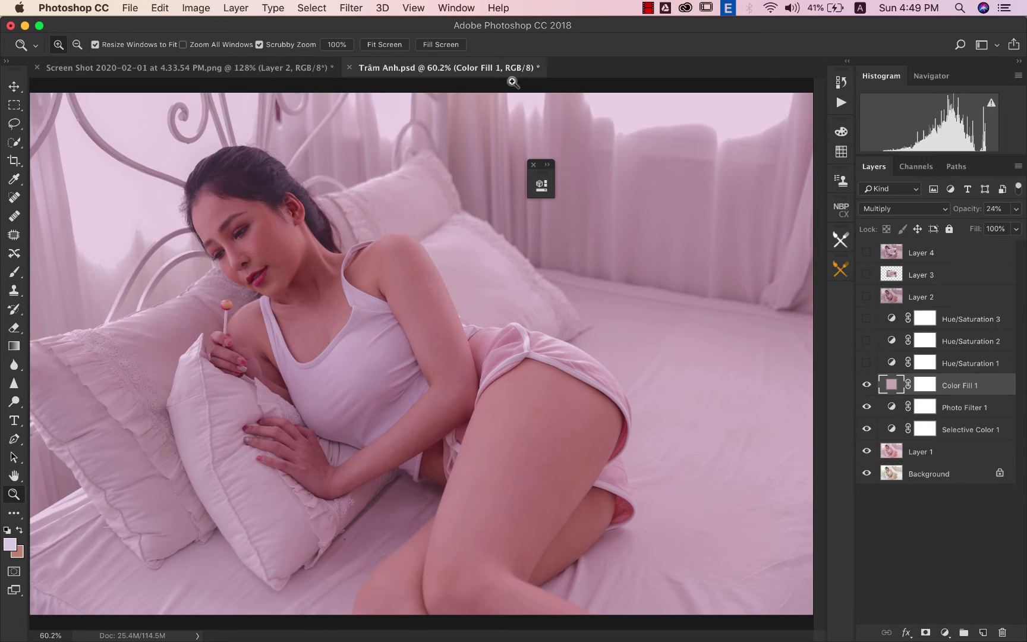
click(290, 68)
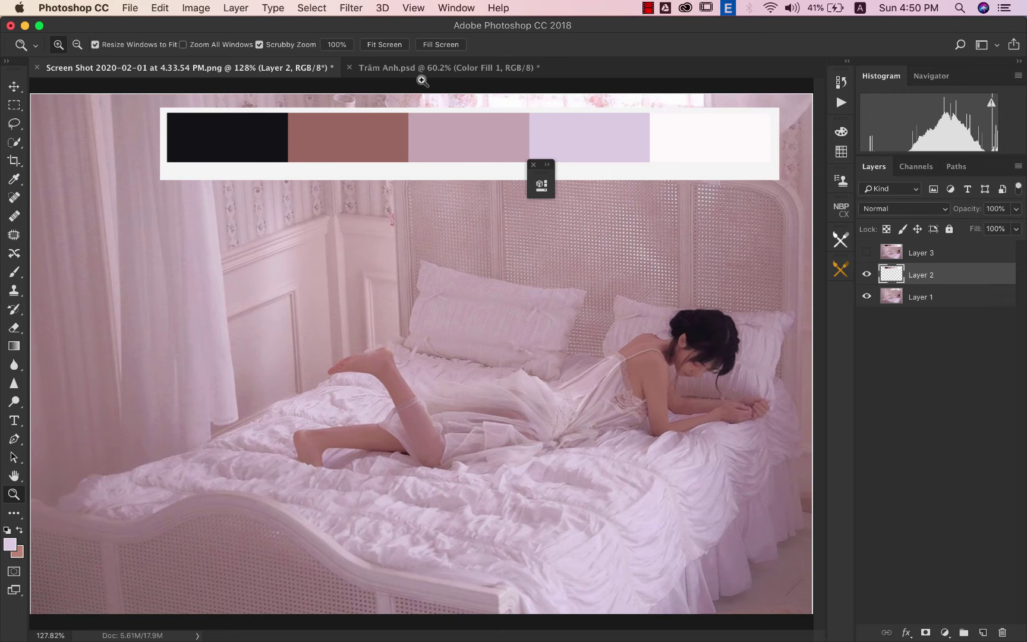
click(416, 71)
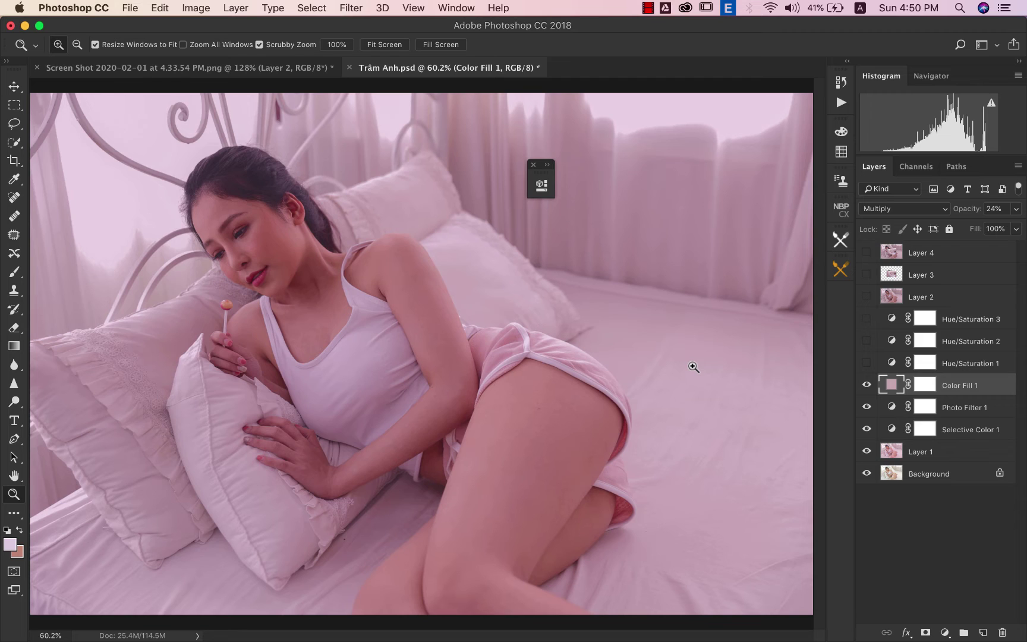
Check the portrait against the reference screenshot, show Hue/Saturation 1, and review its Master settings without changing them
click(893, 364)
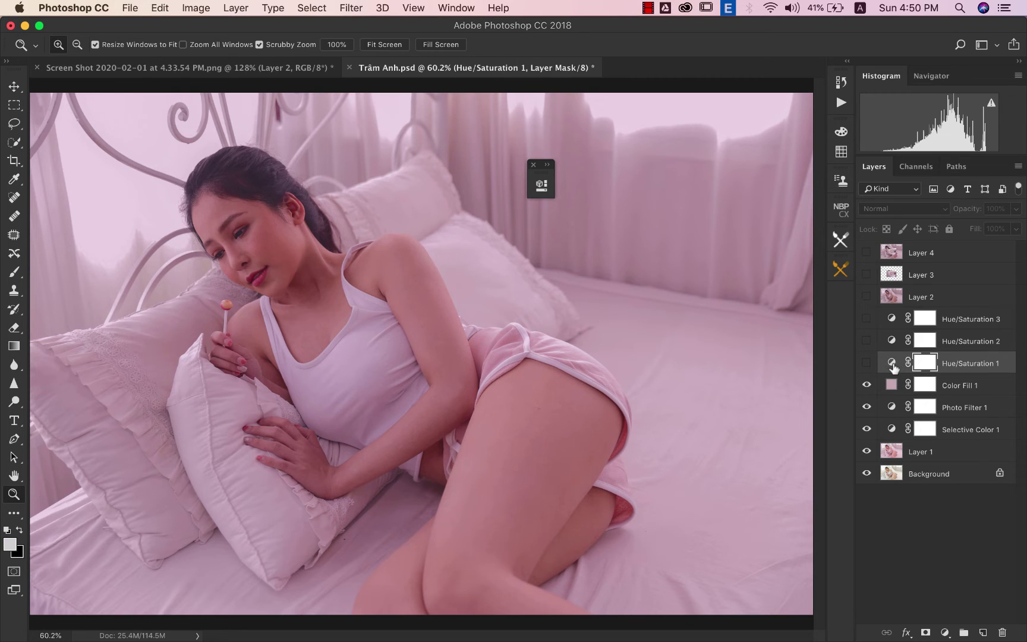
click(308, 67)
click(450, 68)
click(866, 365)
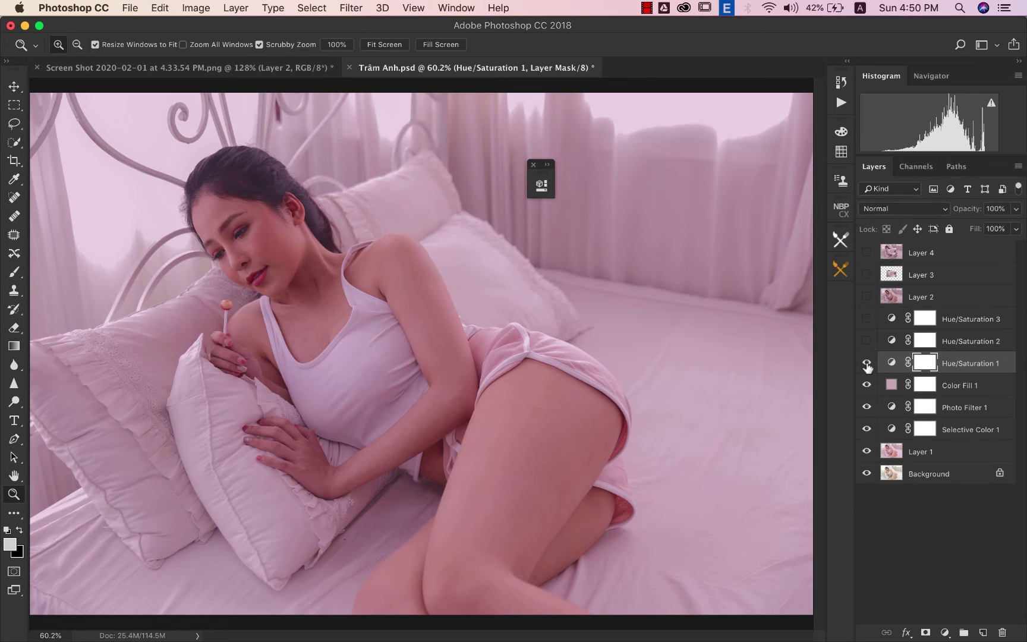
double_click(891, 365)
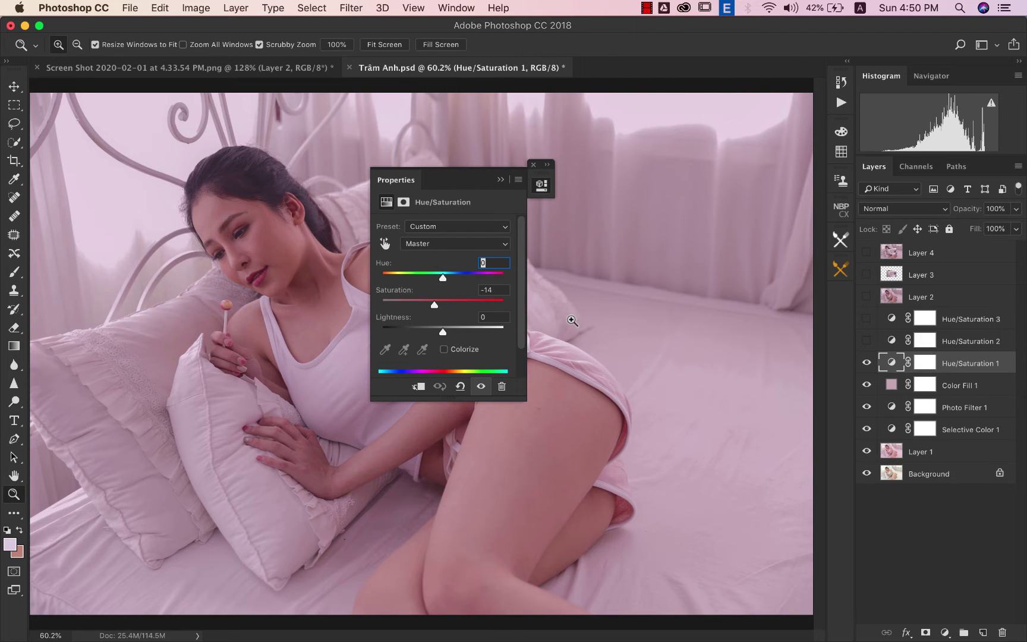
click(501, 180)
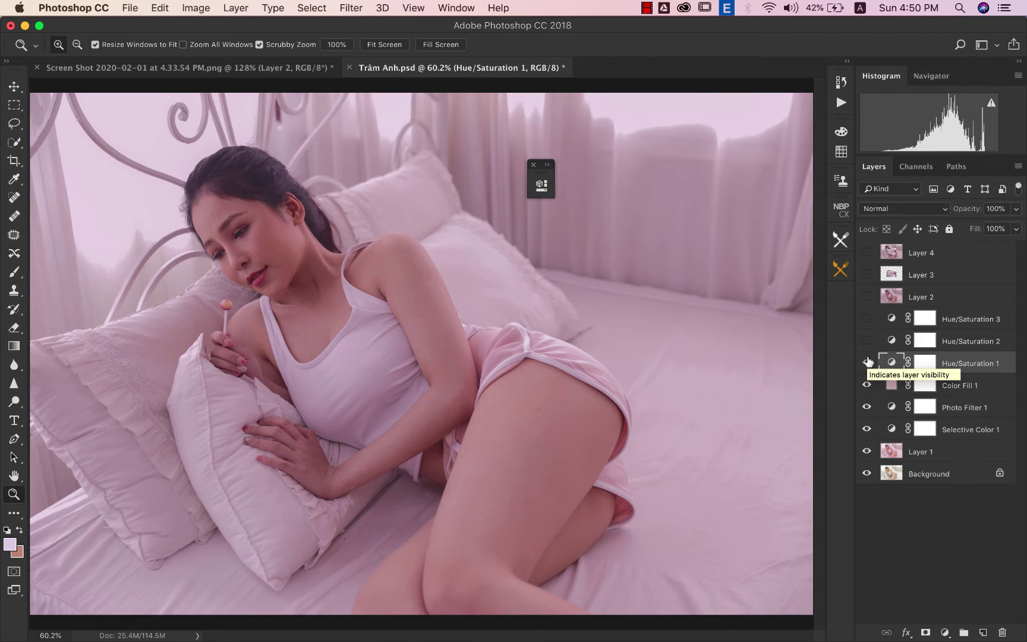
Select Hue/Saturation 2 and compare the portrait's pink tones with the reference screenshot document
click(886, 346)
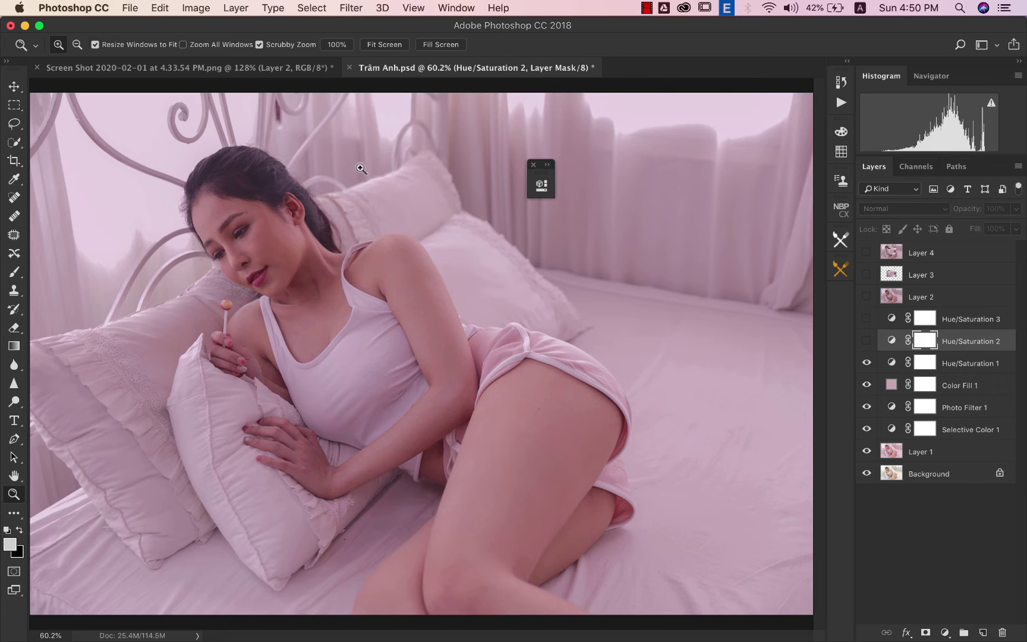
drag(359, 172, 363, 192)
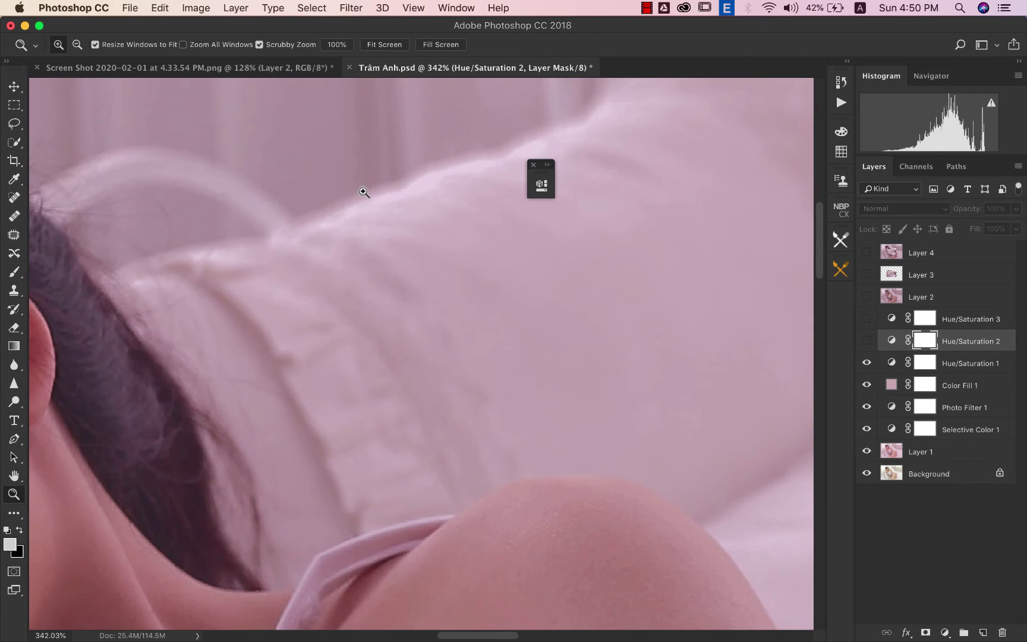
click(380, 45)
click(289, 68)
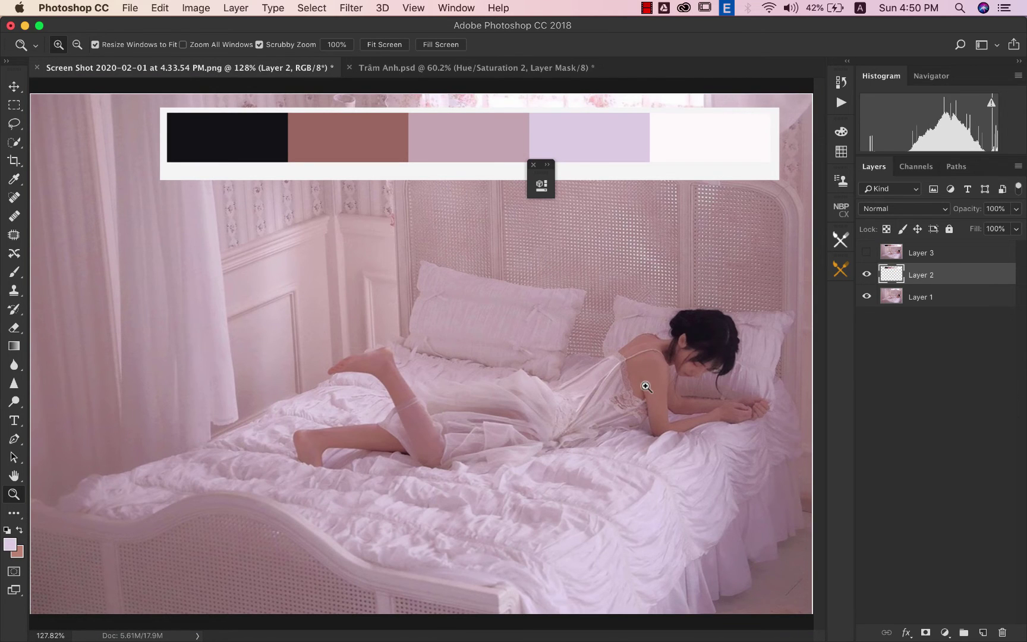
click(526, 70)
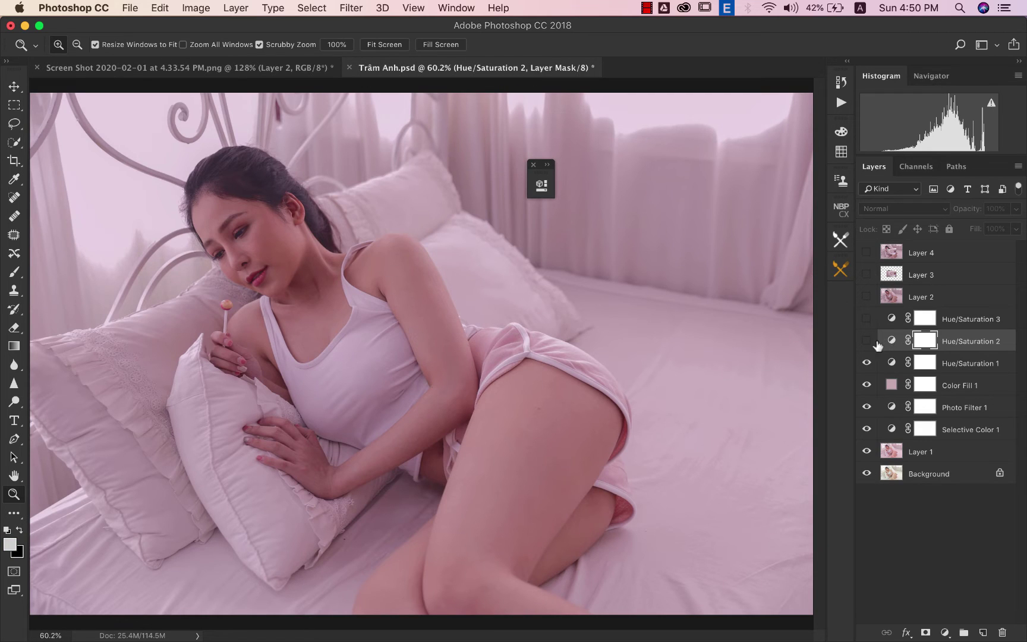
Show Hue/Saturation 2 temporarily, review its Reds settings without changing them, and hide the layer again
click(866, 339)
double_click(890, 341)
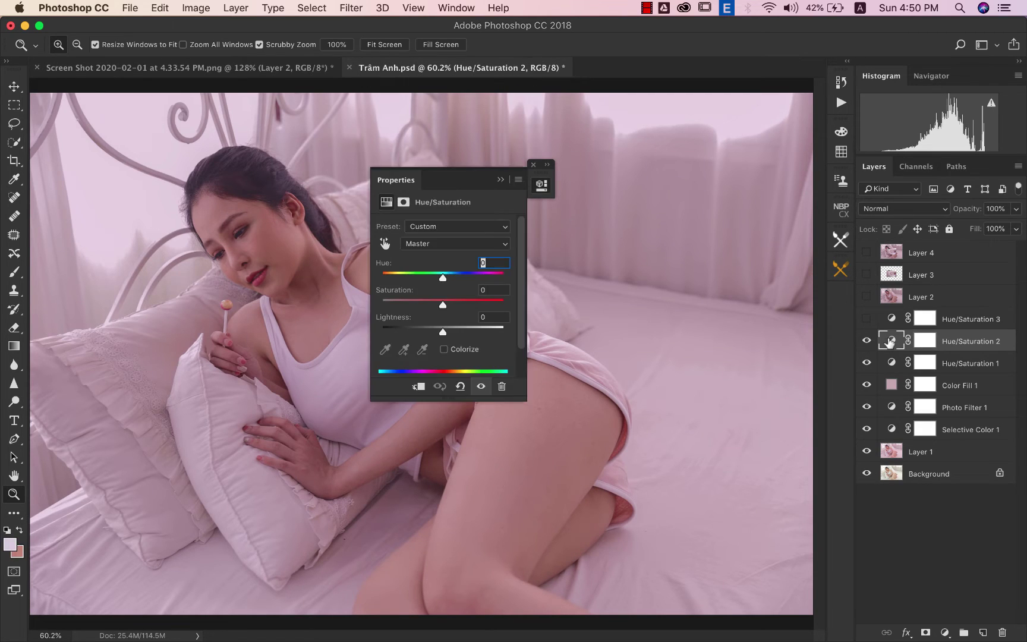
click(467, 244)
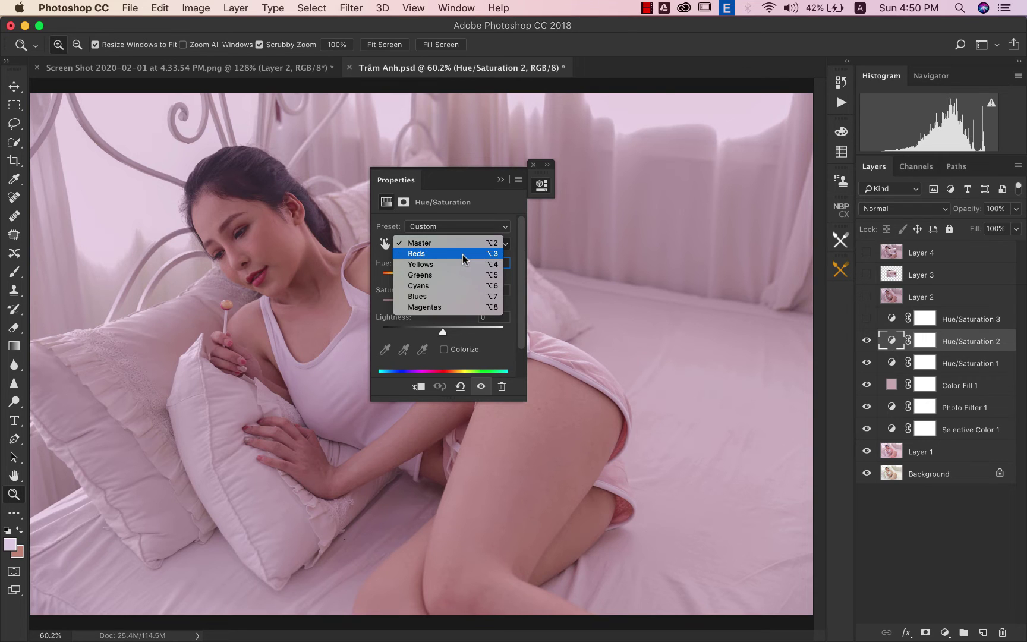
click(462, 254)
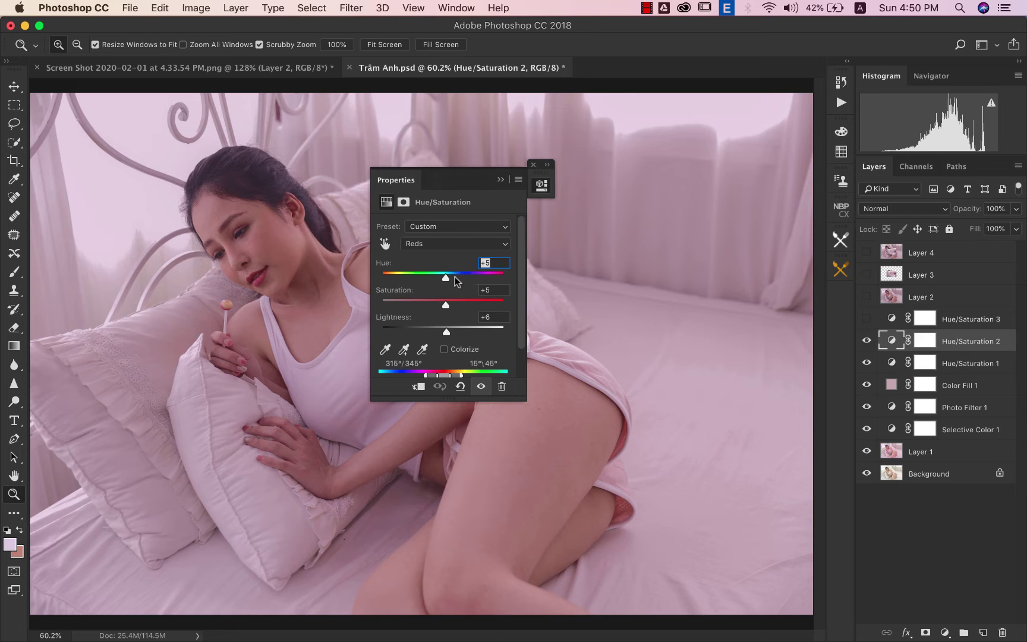
click(501, 180)
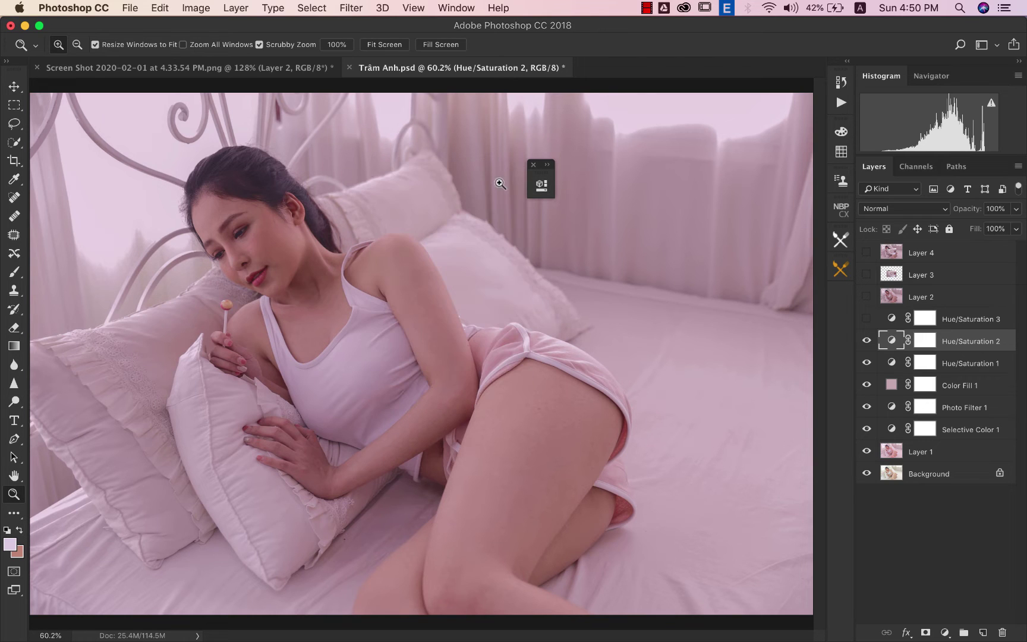
click(867, 340)
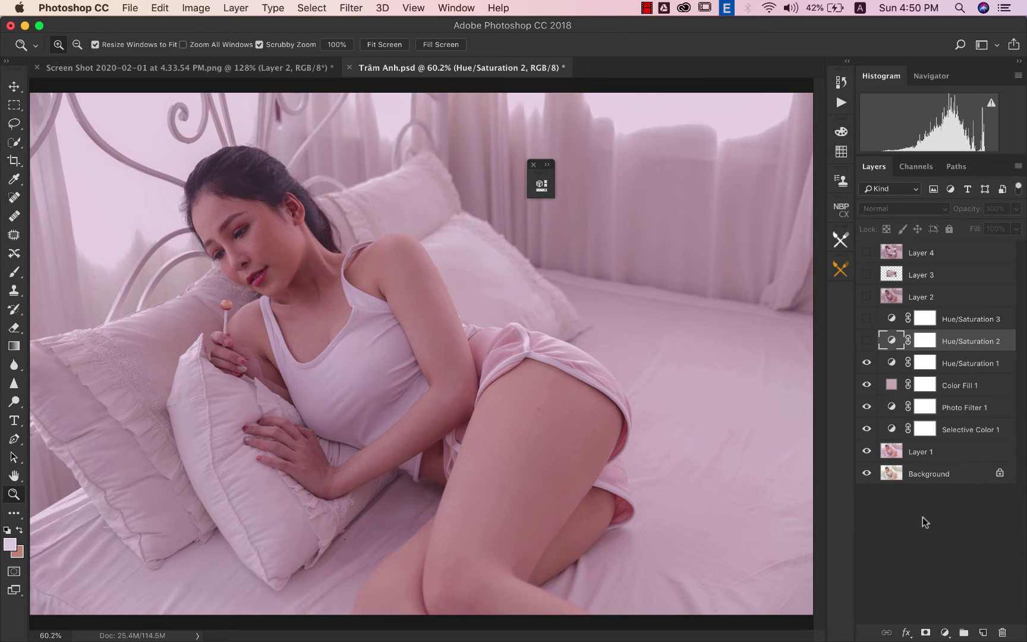
Add a trial Hue/Saturation layer above Hue/Saturation 1 and target its Reds range
click(895, 366)
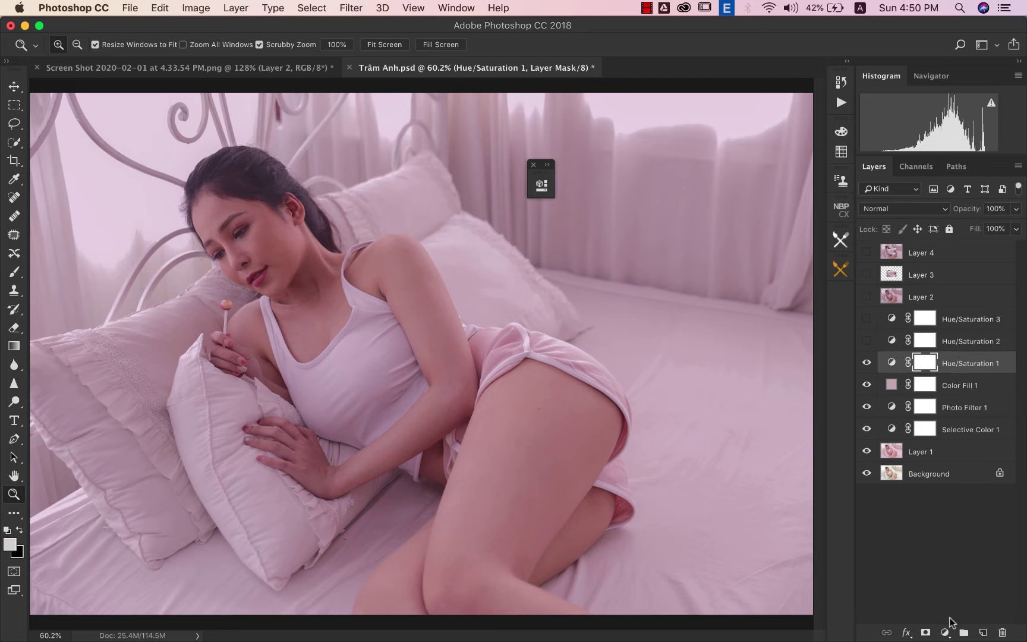
click(945, 632)
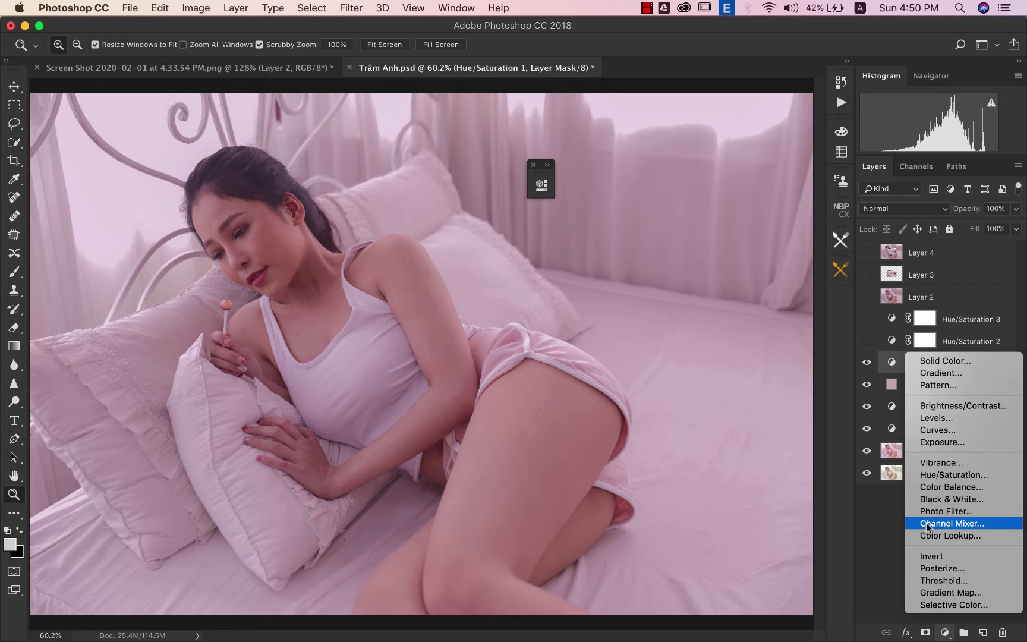
click(953, 475)
click(478, 247)
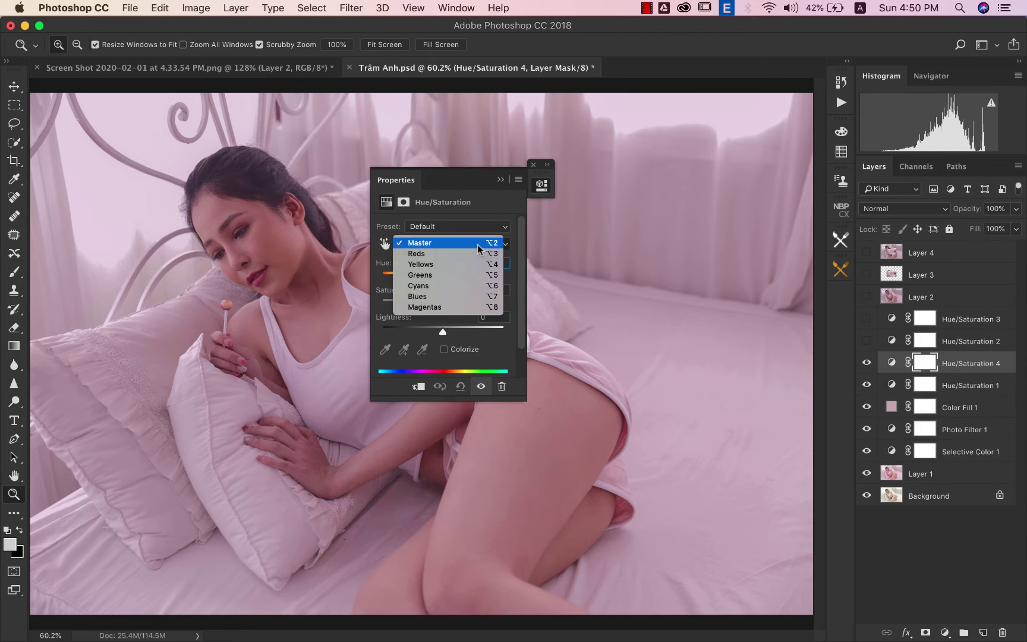
click(472, 254)
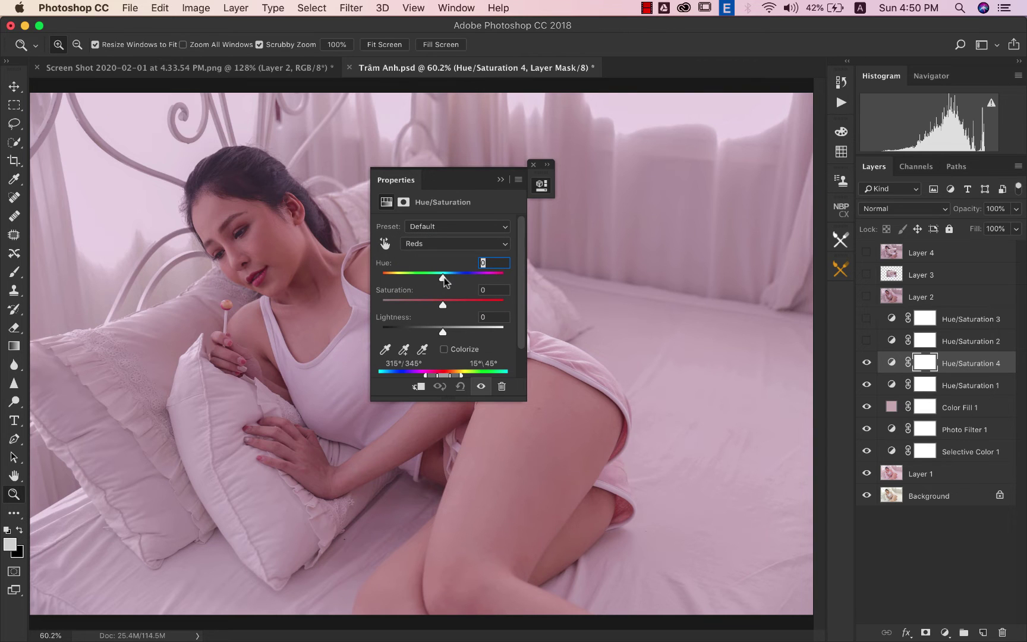
drag(456, 177, 705, 153)
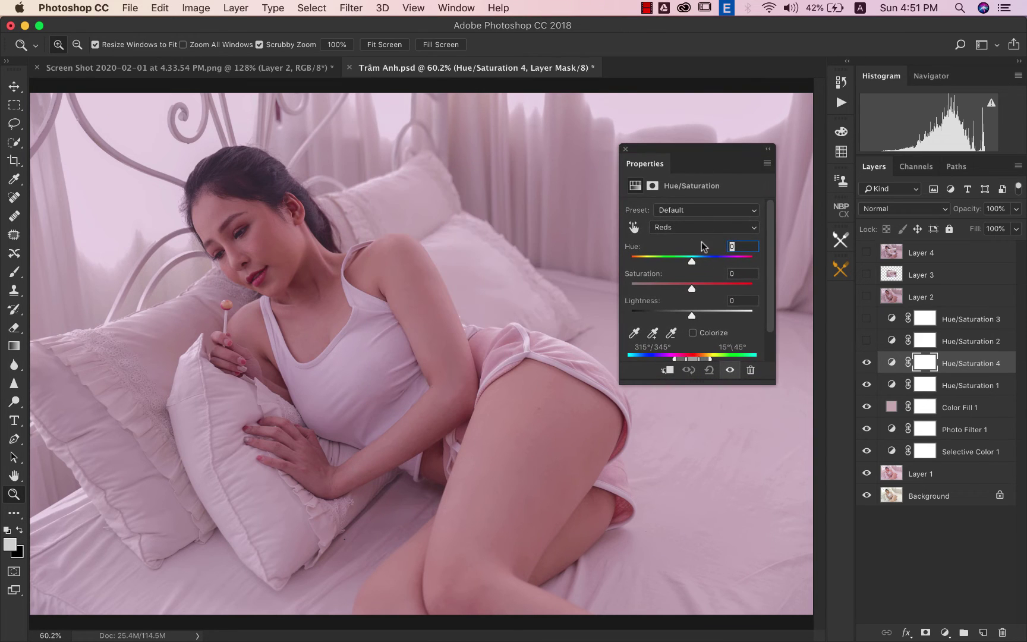
Try Reds Hue +13 and Saturation -7 on the trial Hue/Saturation layer, and delete that layer
drag(690, 262, 677, 262)
text(0)
key(Return)
drag(691, 260, 696, 260)
drag(697, 261, 688, 288)
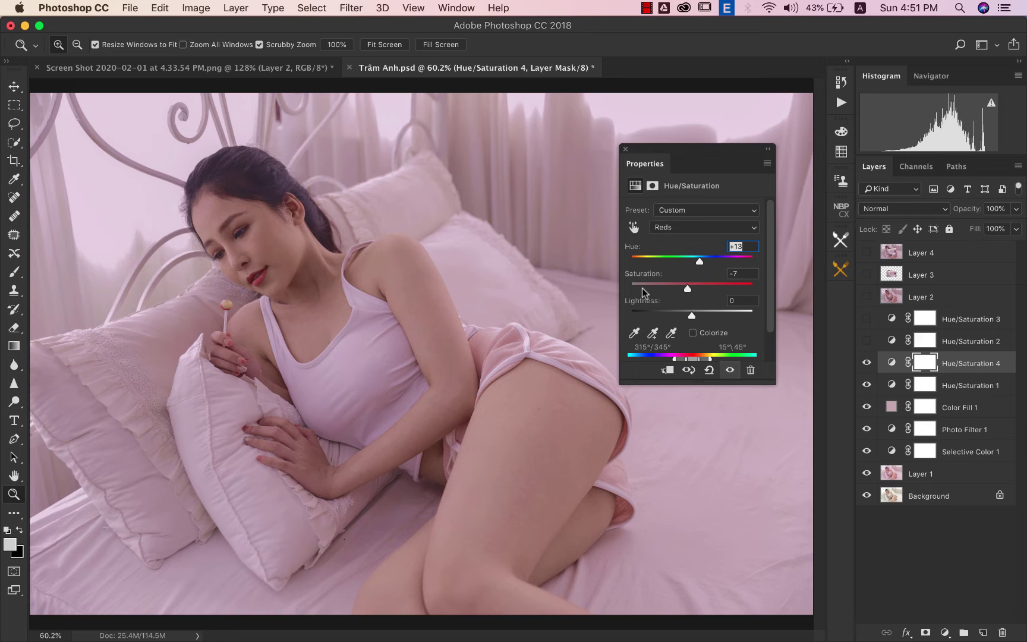
click(766, 153)
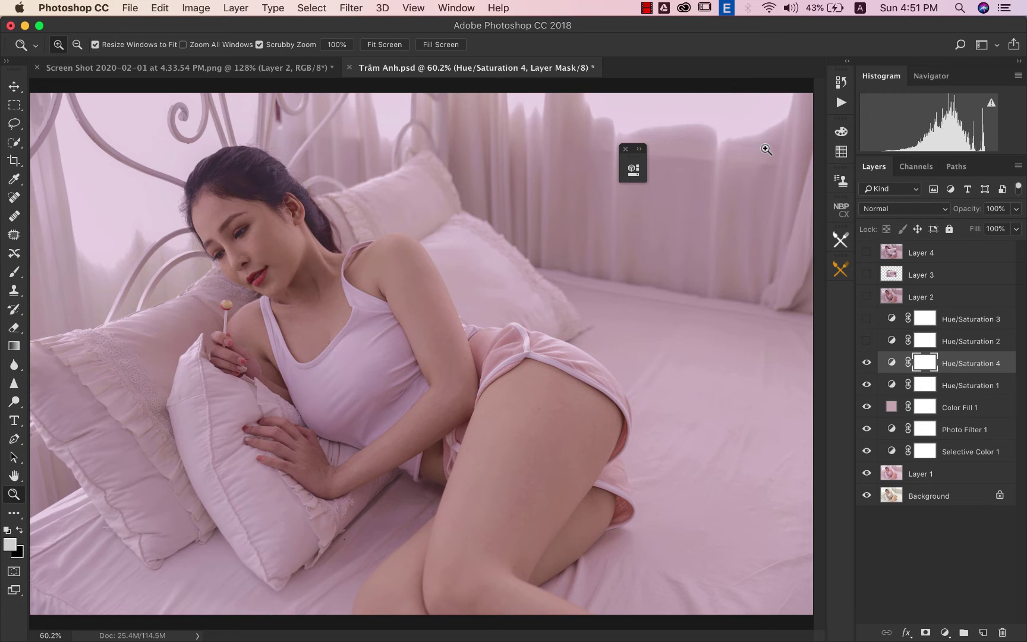
key(BackSpace)
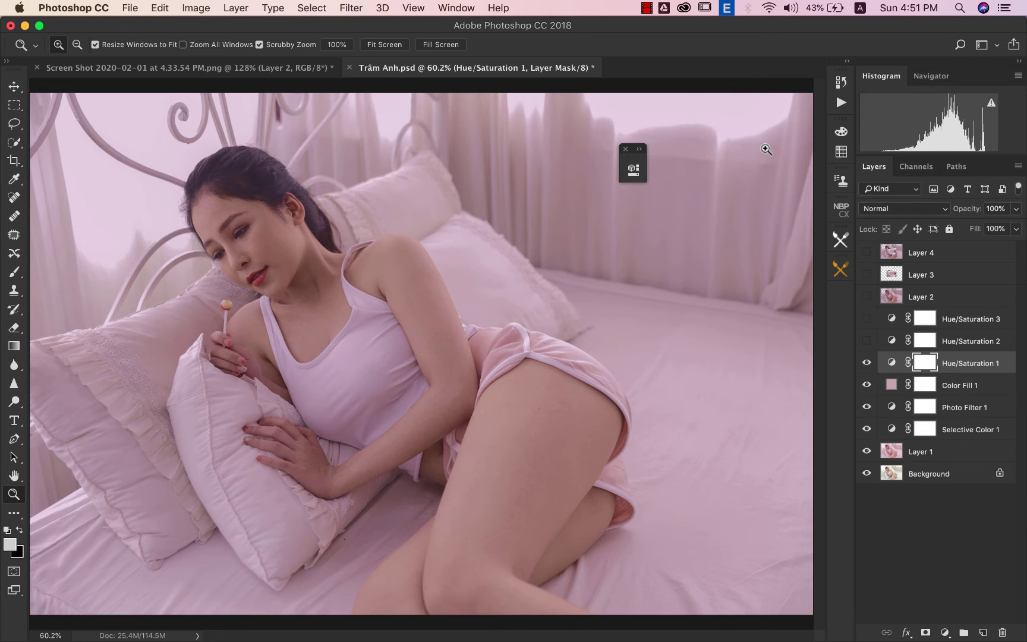
Show Hue/Saturation 2 and compare the portrait's skin tones with the reference screenshot document
click(895, 342)
click(866, 341)
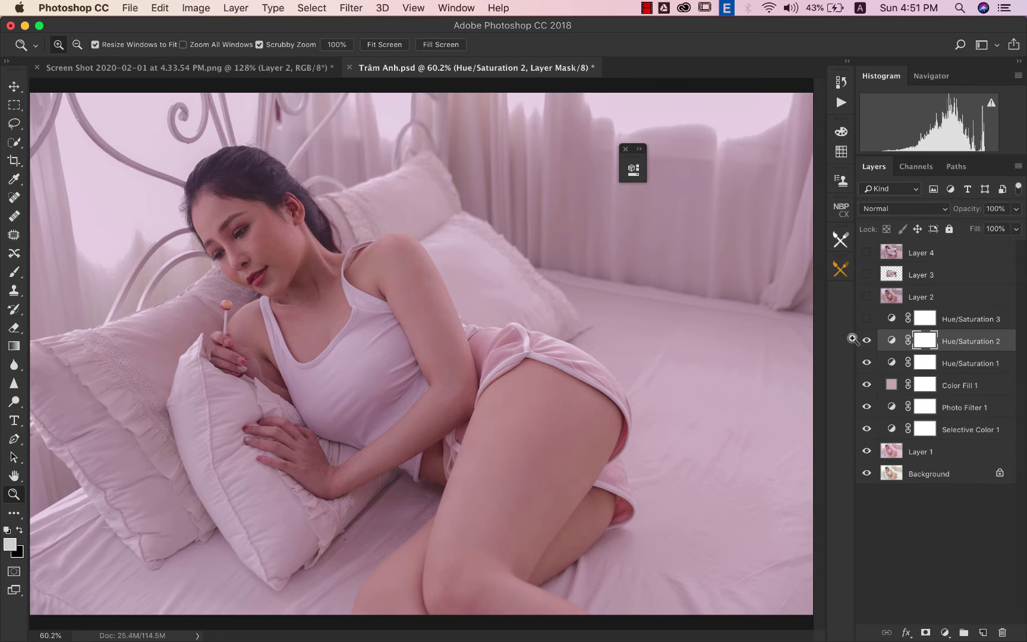
click(298, 69)
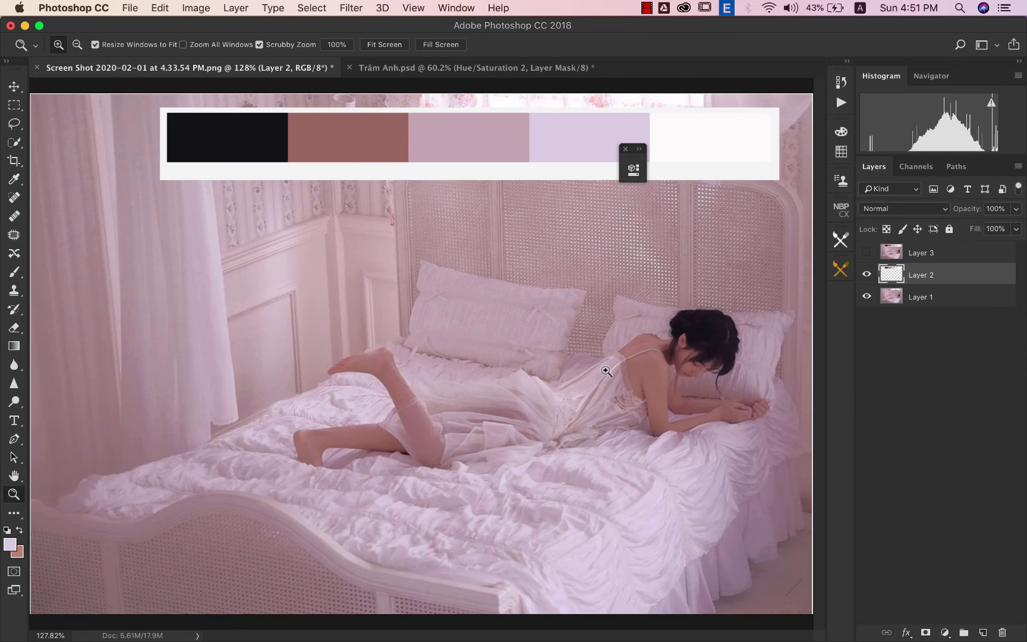
click(473, 62)
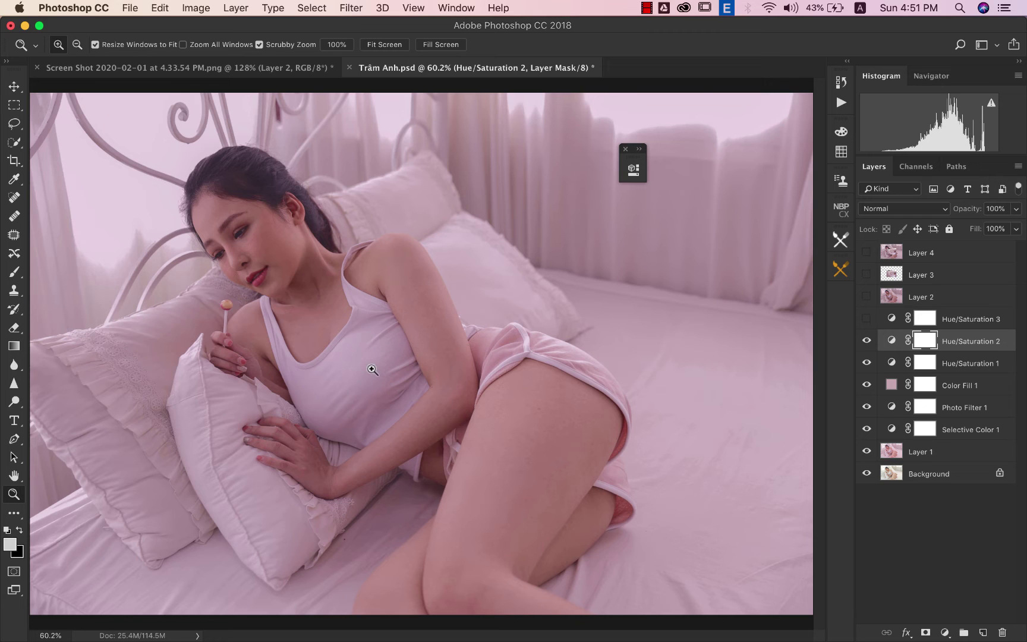
Compare the whole portrait with and without the Hue/Saturation 3 adjustment
alt+click(577, 334)
alt+click(577, 334)
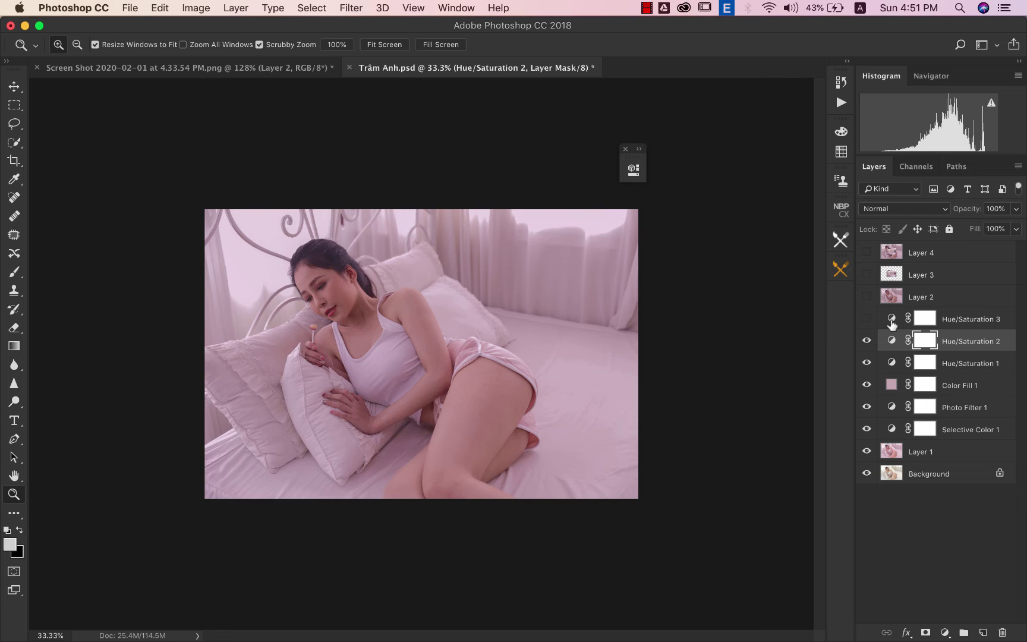
click(866, 320)
click(867, 319)
click(867, 319)
click(866, 319)
Add a trial Hue/Saturation layer above Hue/Saturation 2, sample the white top, and try Magentas Hue +10 and Saturation -34
click(945, 632)
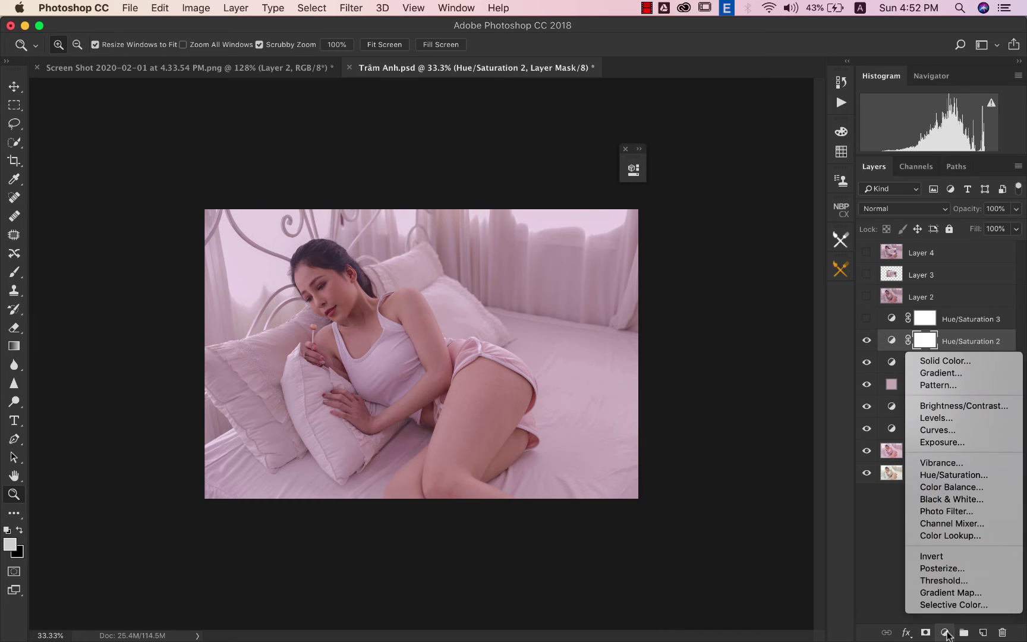
click(952, 475)
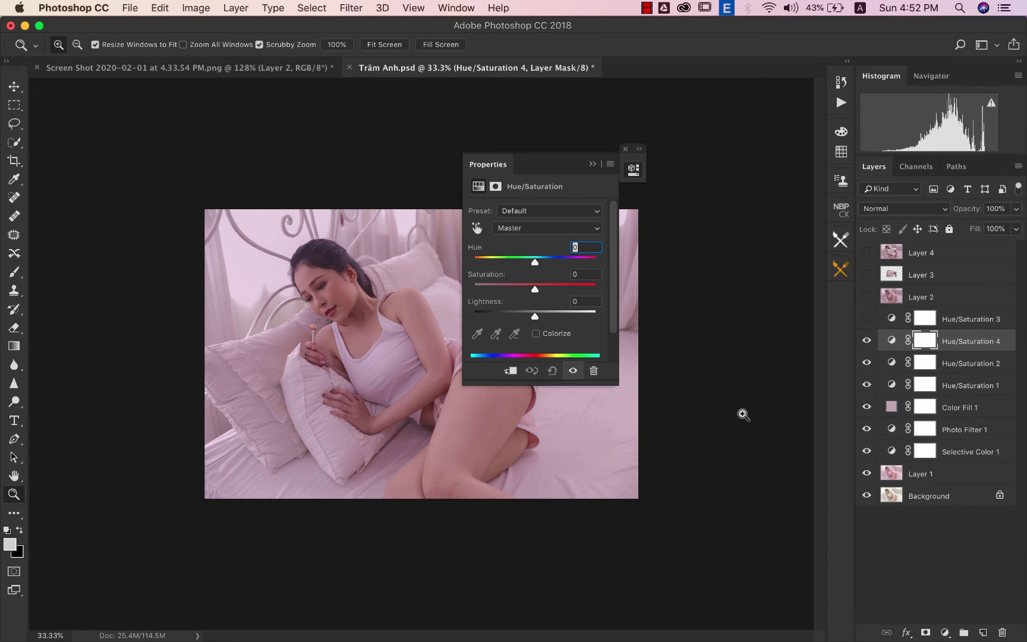
drag(550, 170, 707, 191)
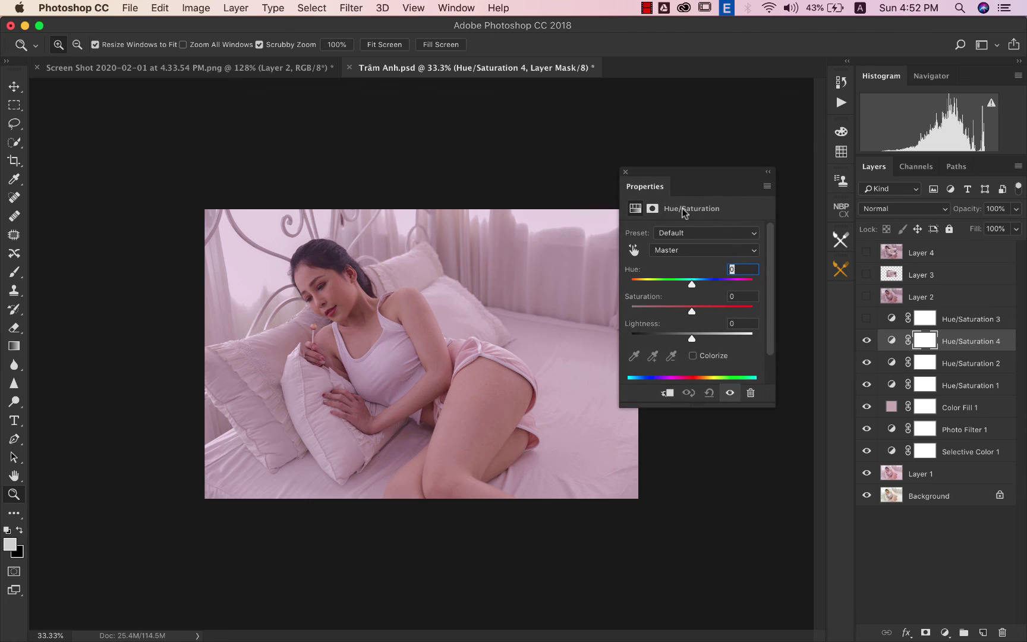
click(636, 252)
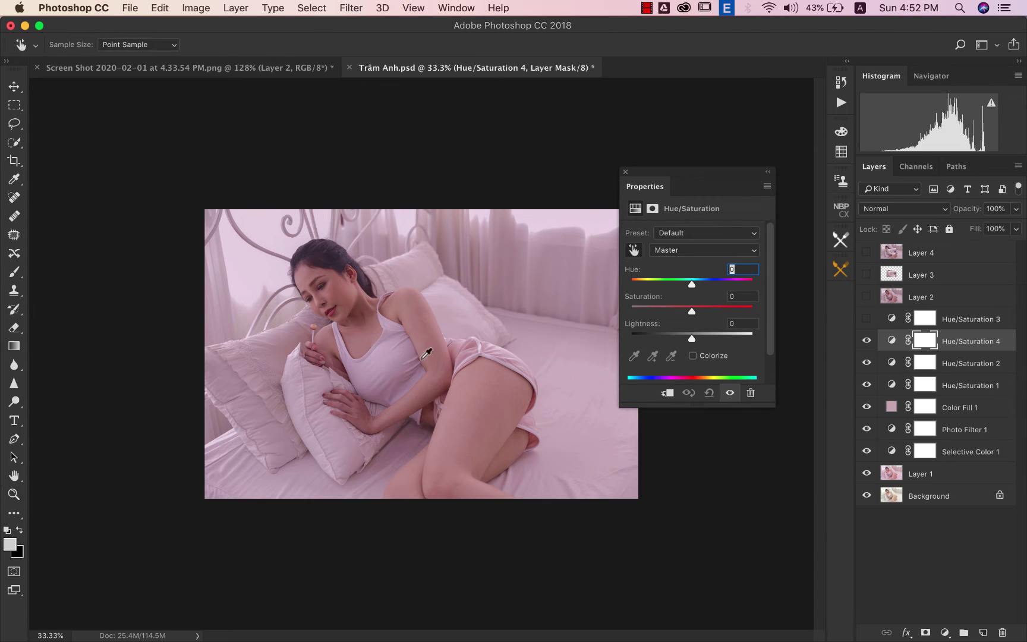
click(395, 352)
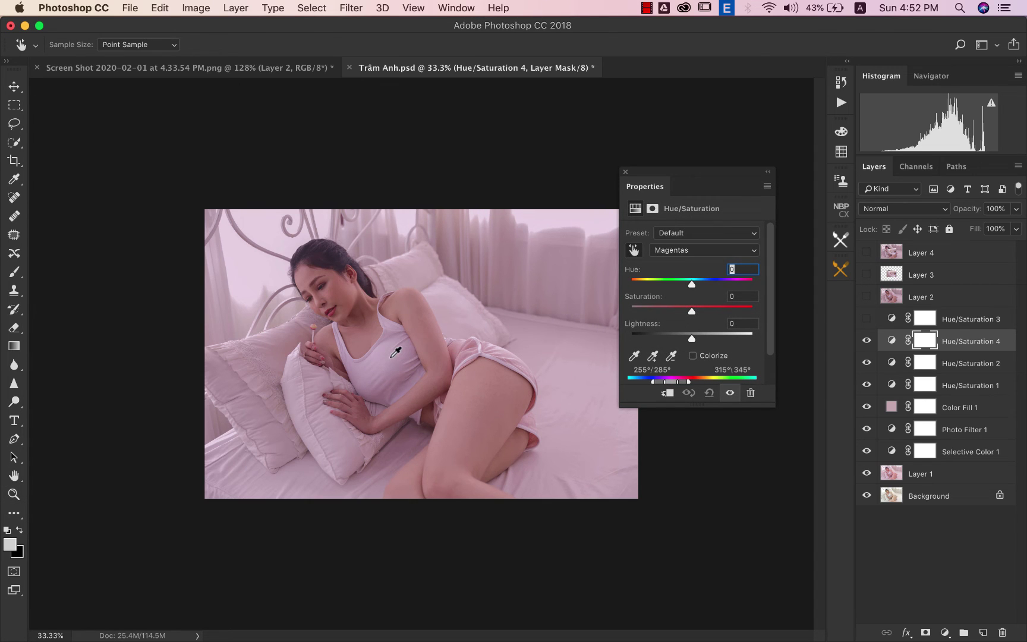
drag(693, 313, 700, 289)
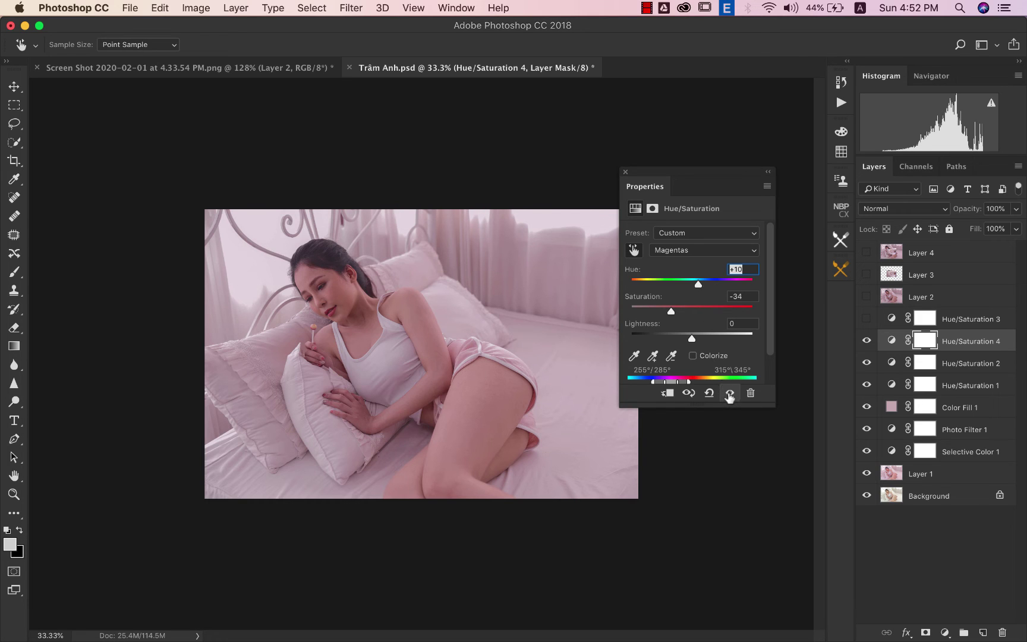
Compare the portrait with and without the trial Magentas adjustment, and delete the trial layer
click(729, 394)
click(730, 395)
click(729, 394)
click(729, 395)
click(768, 172)
key(z)
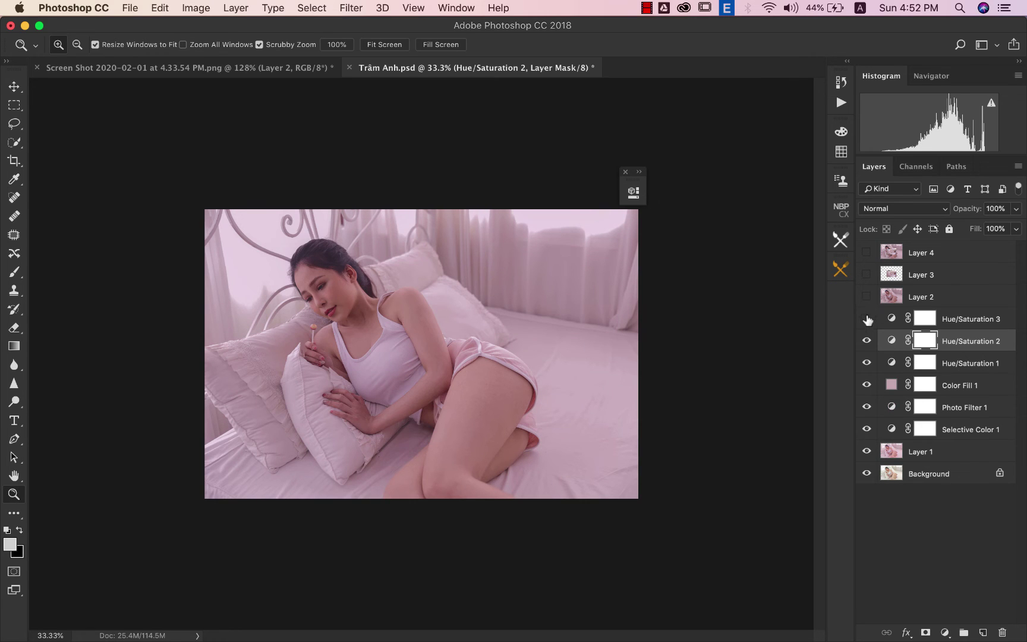
key(BackSpace)
Show Hue/Saturation 3 and review its Magentas settings without changing them
double_click(891, 319)
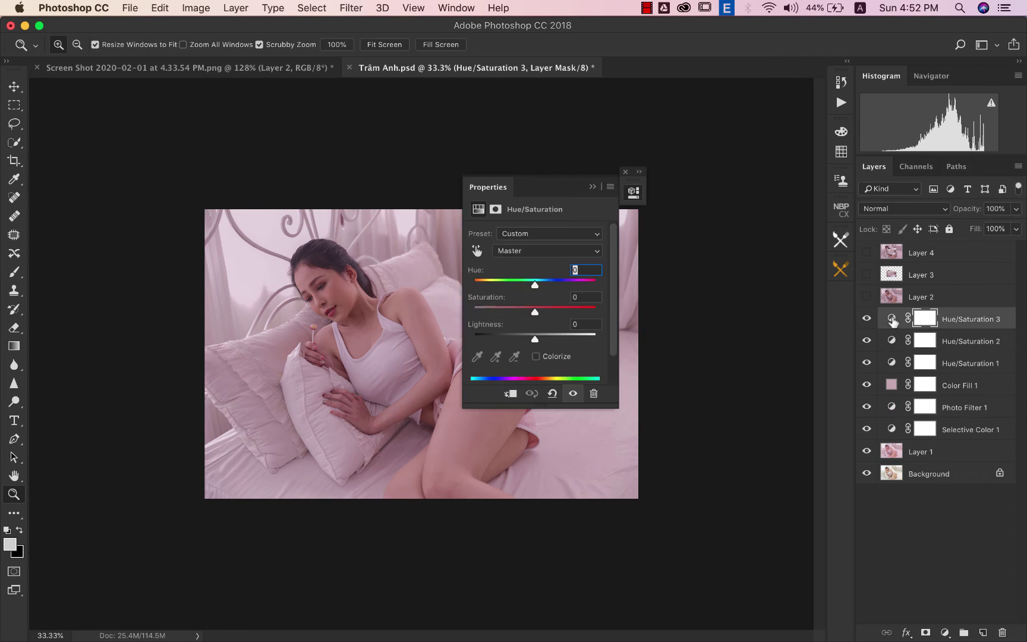
click(581, 252)
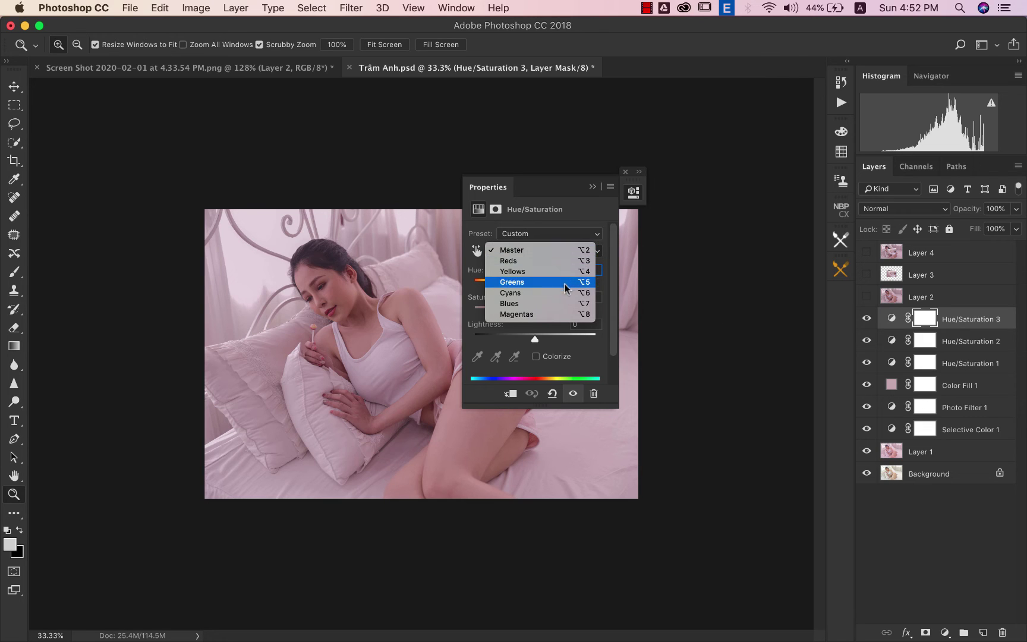
click(560, 315)
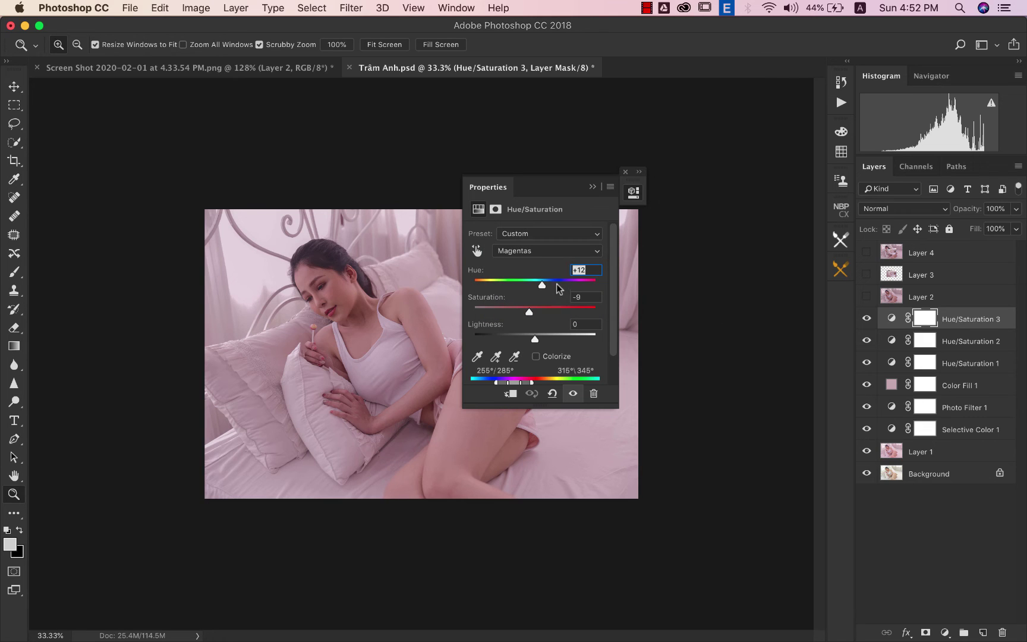
click(594, 187)
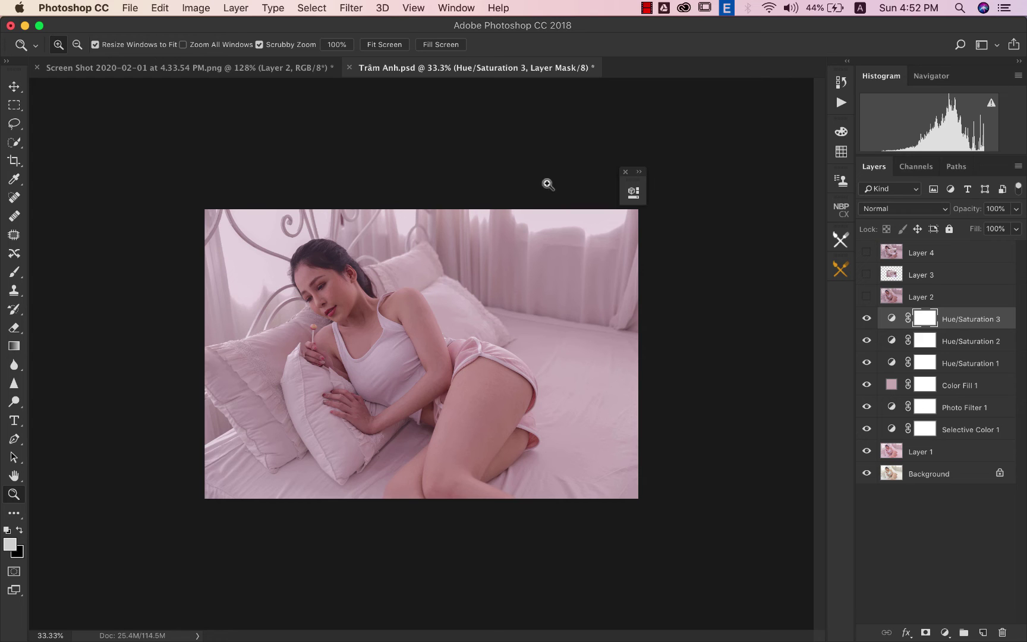
Fit the portrait in the window, then show and select Layer 2 above Hue/Saturation 3
click(388, 44)
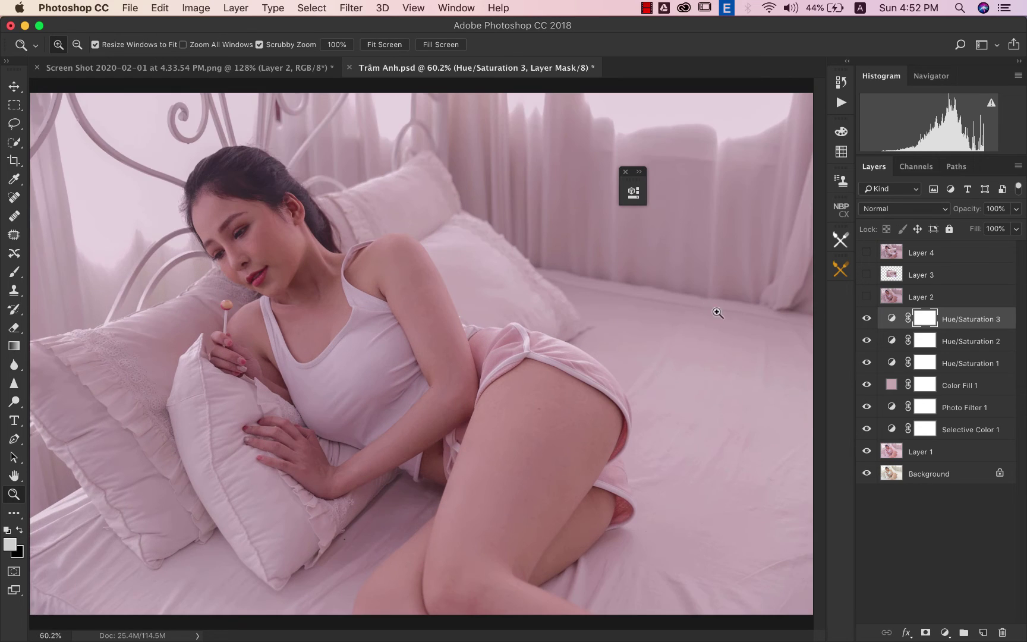
click(866, 297)
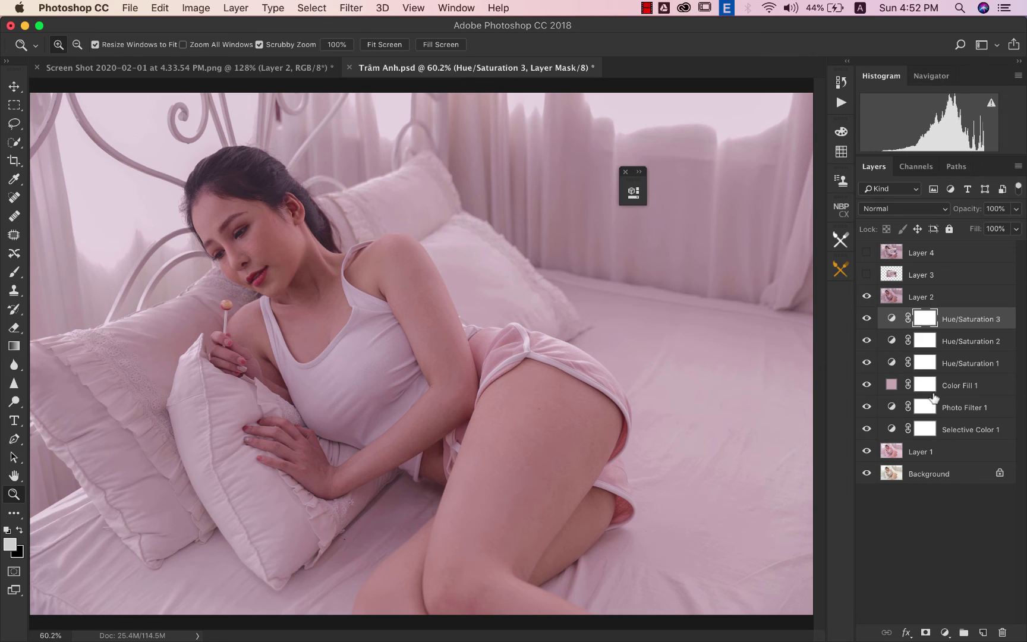
click(896, 297)
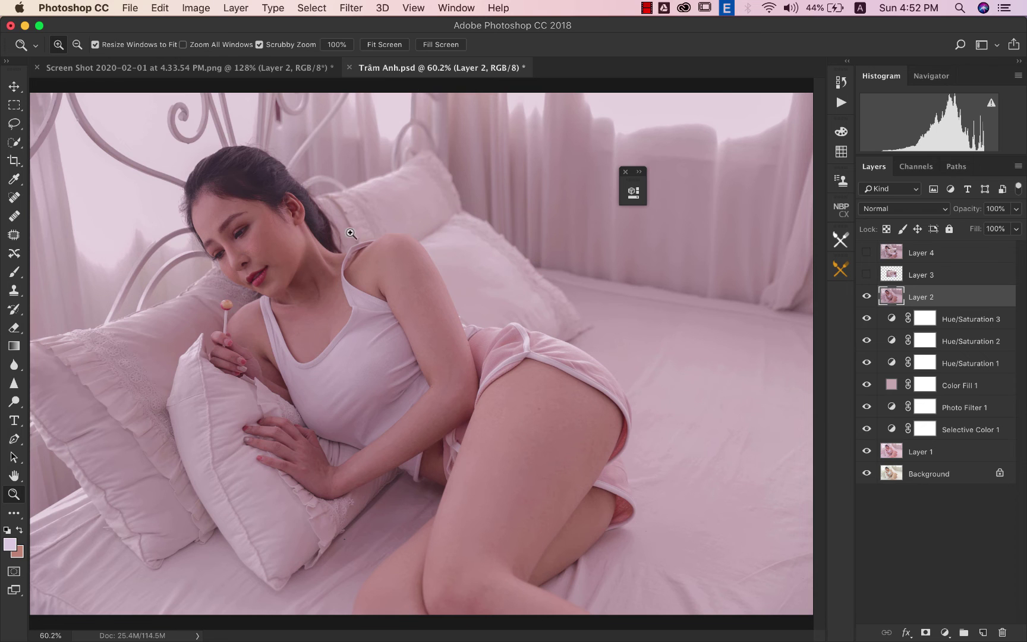
Open the Camera Raw filter on Layer 2 and set the Oranges luminance to +51 in the HSL adjustments
drag(276, 256, 277, 256)
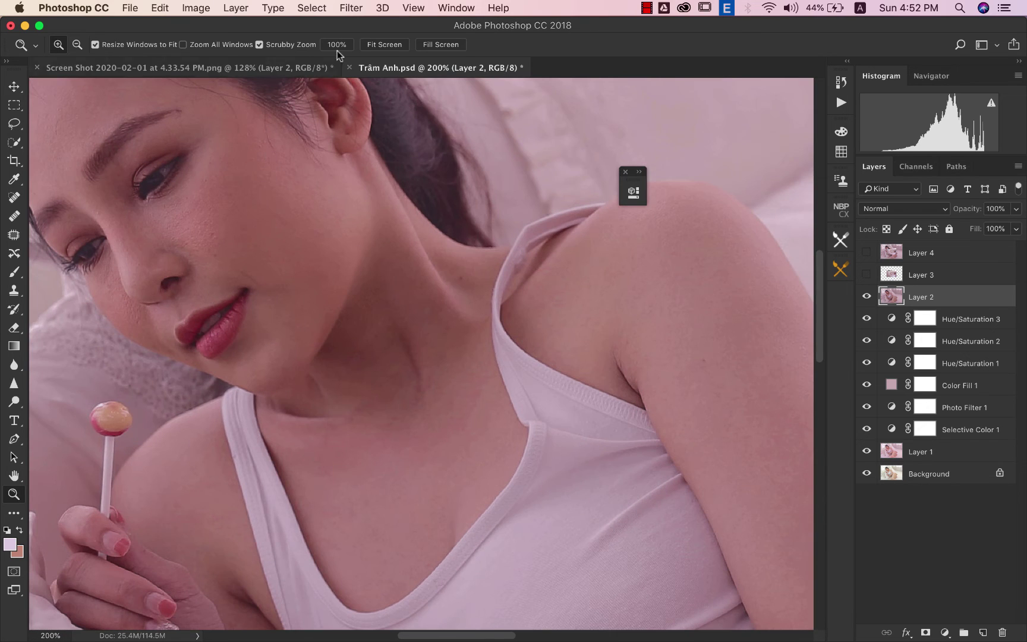
click(385, 44)
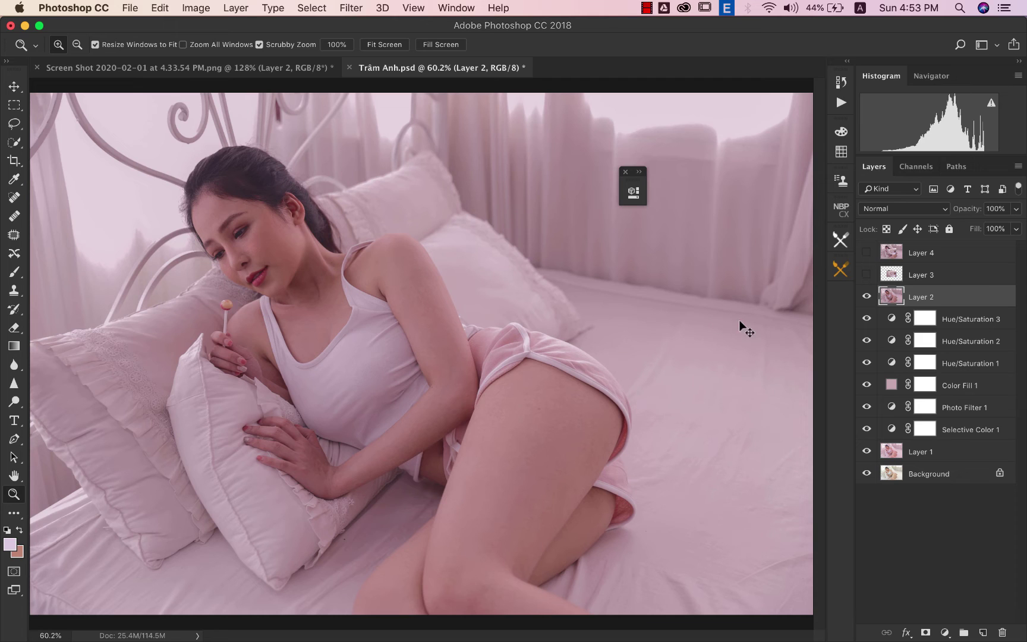
key(super+shift+a)
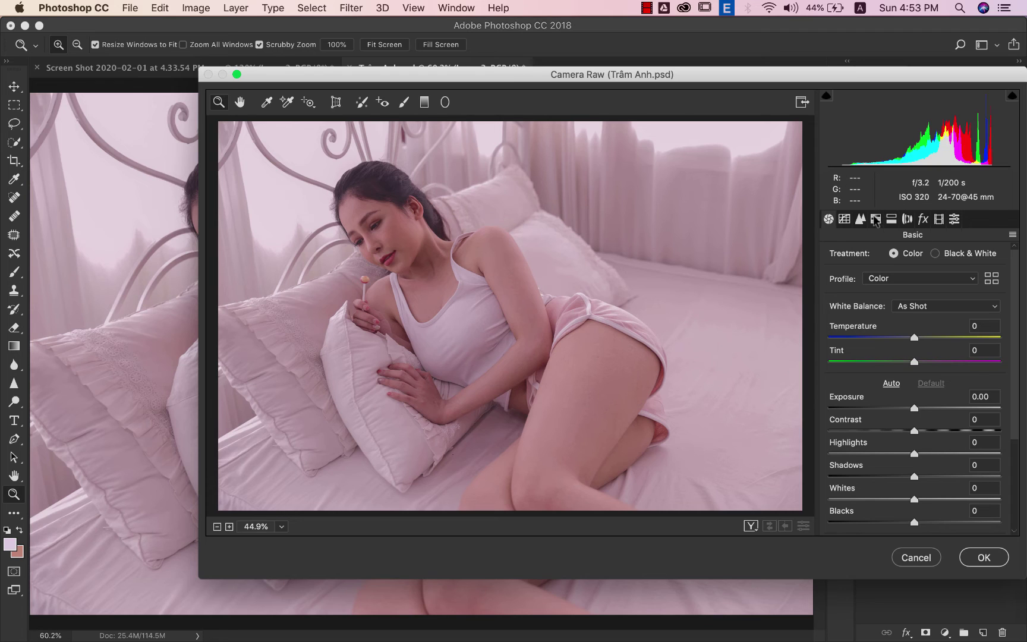
click(875, 219)
click(951, 259)
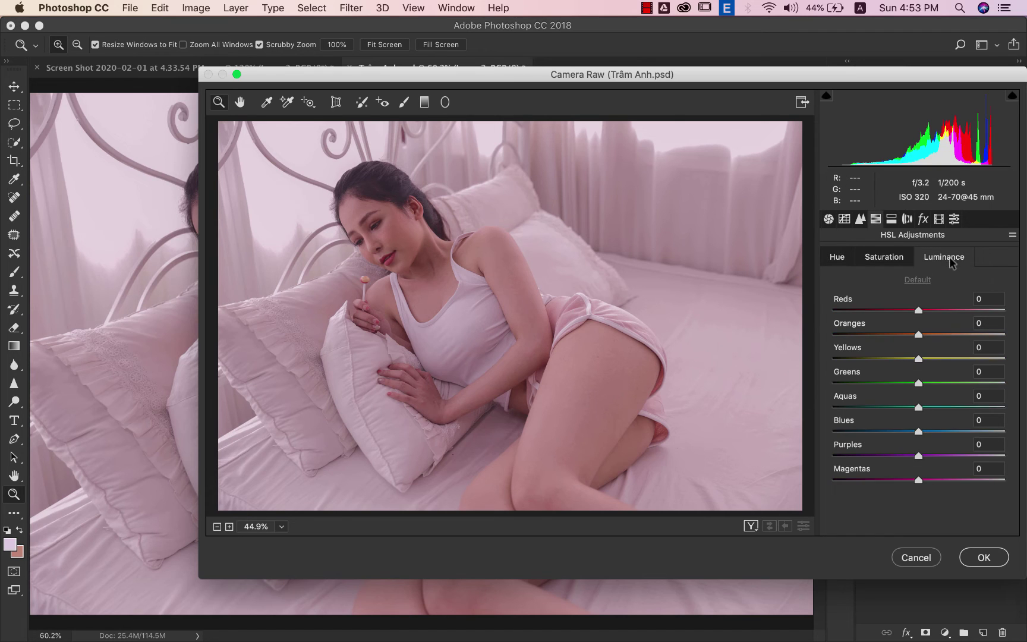
drag(920, 336, 945, 337)
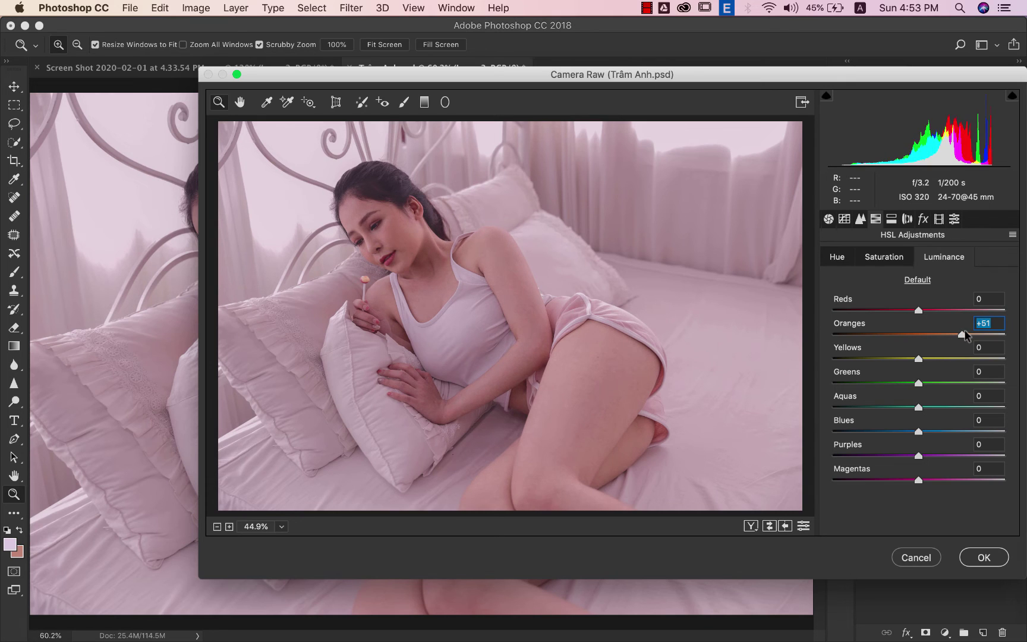
Compare the Camera Raw preview with the default settings, keep the Oranges luminance change, and apply the filter
click(803, 527)
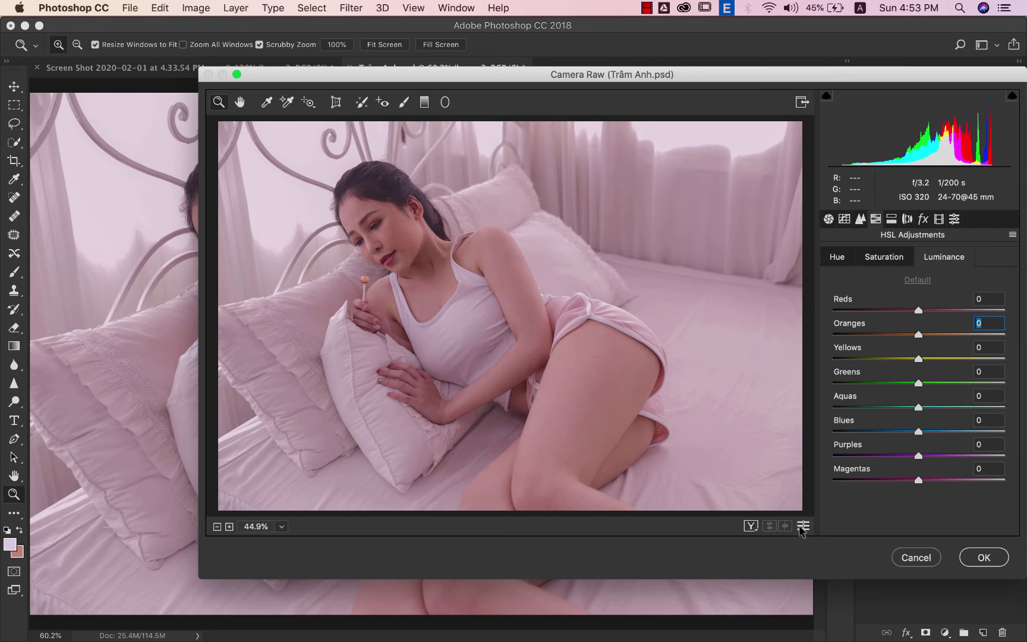
click(803, 526)
click(803, 527)
click(803, 527)
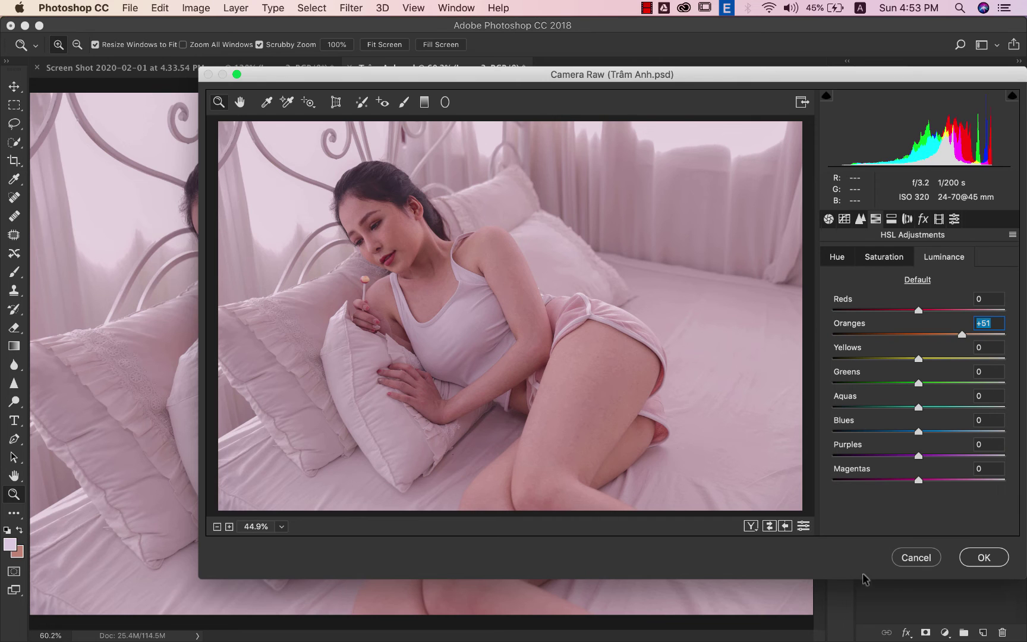
click(989, 556)
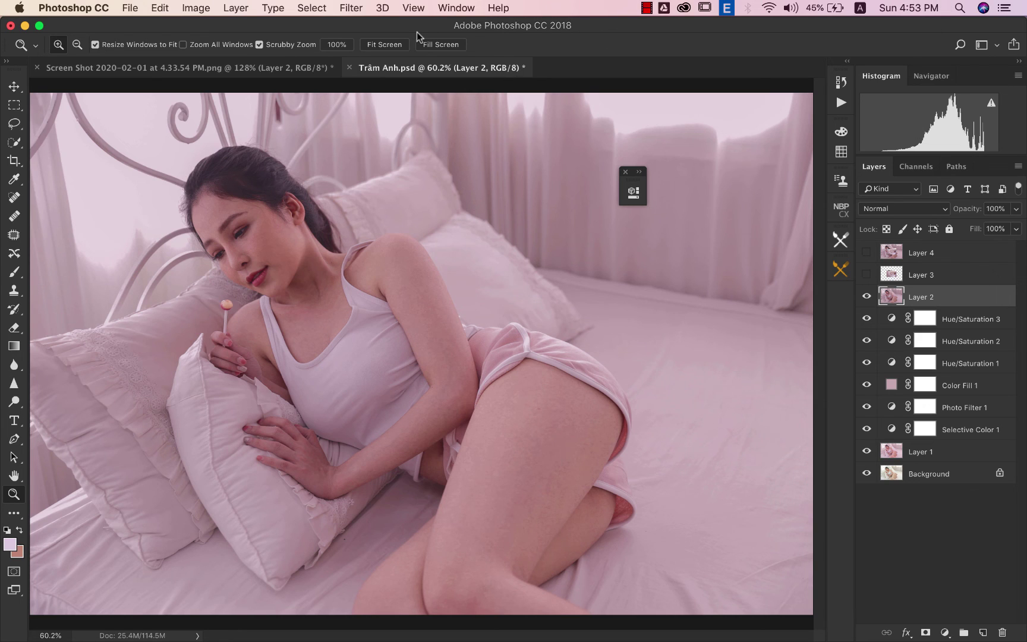
Stamp the visible layers into a new layer and smooth its skin with Imagenomic Portraiture 3, sampling the face for the skin mask
key(super+alt+shift+e)
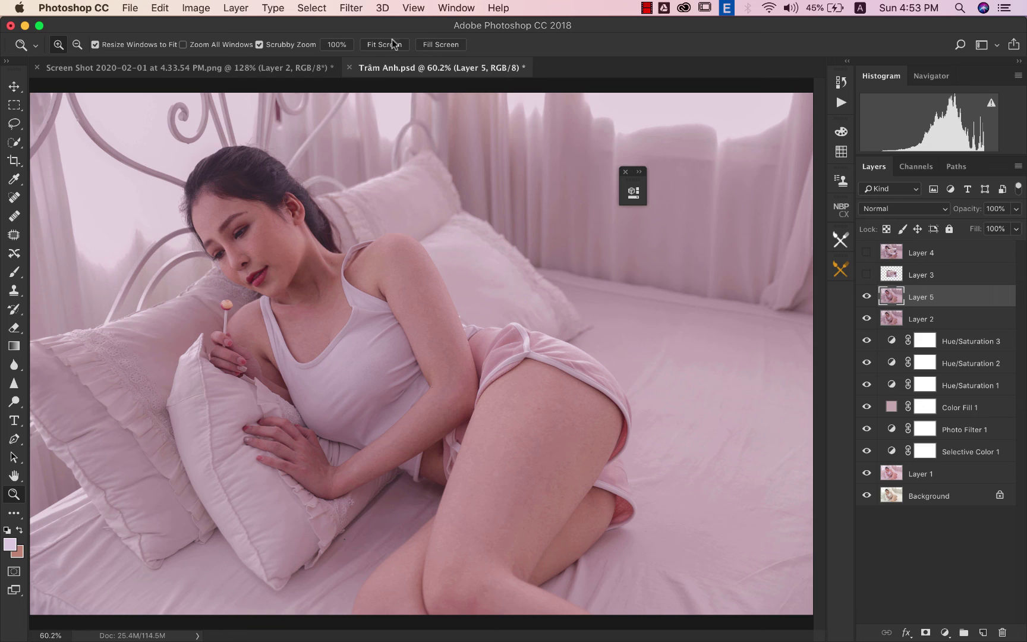
click(351, 8)
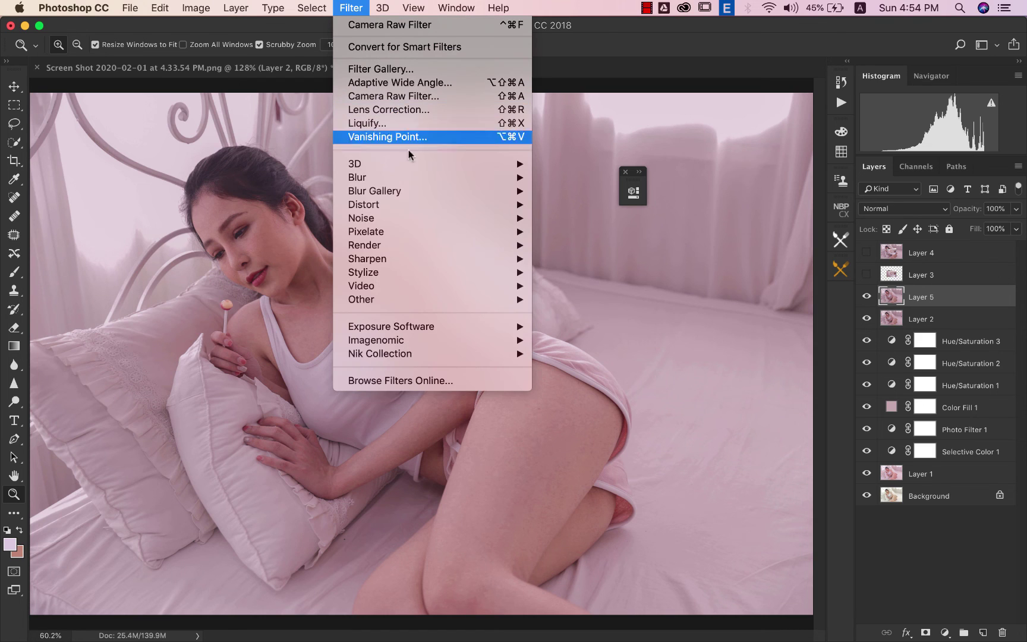
mouse_move(389, 338)
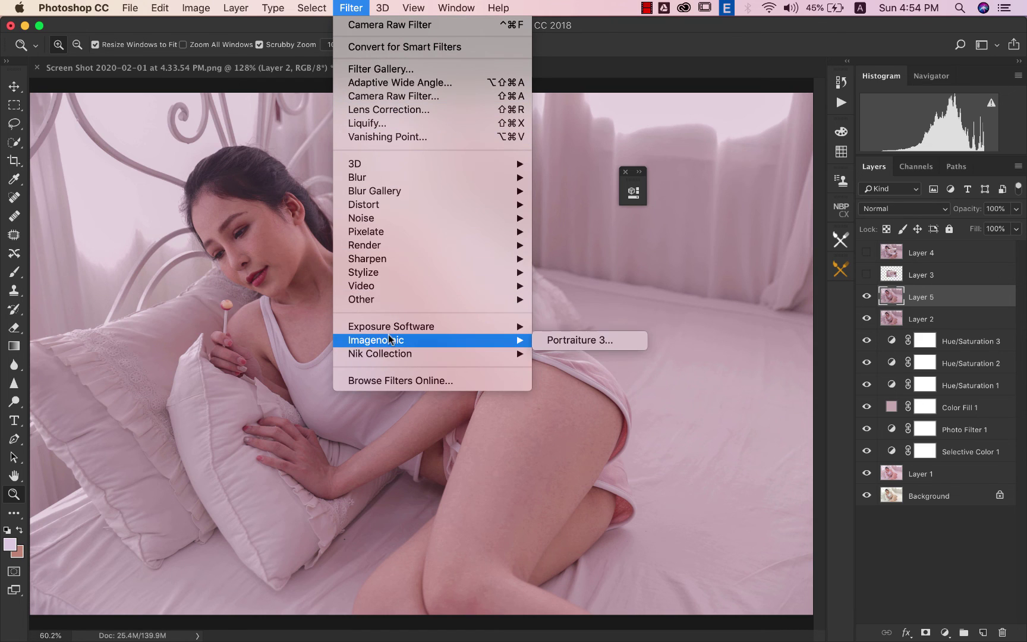
click(558, 340)
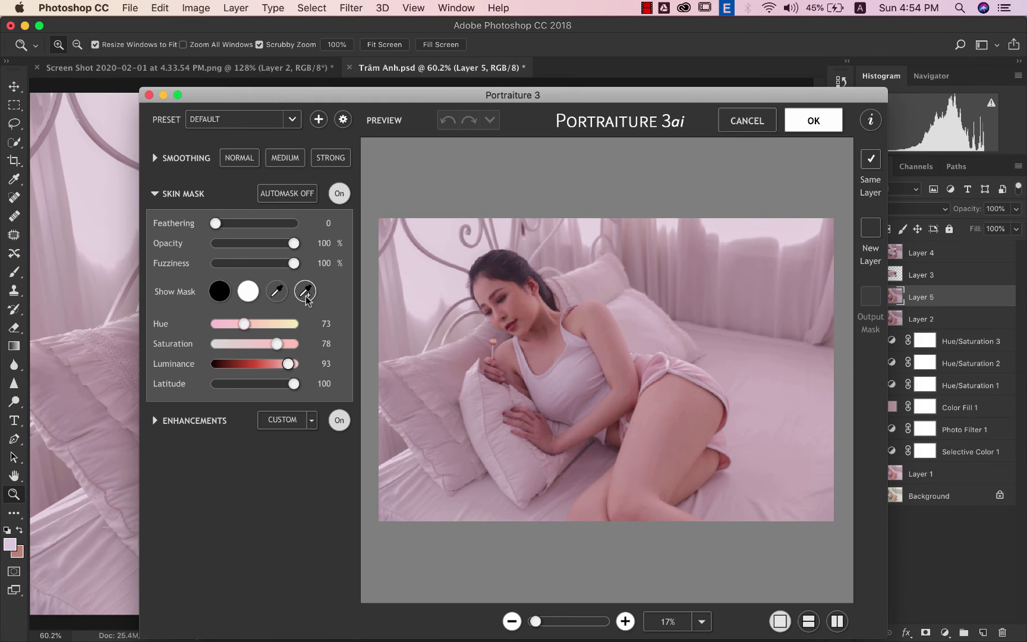
click(305, 291)
click(520, 299)
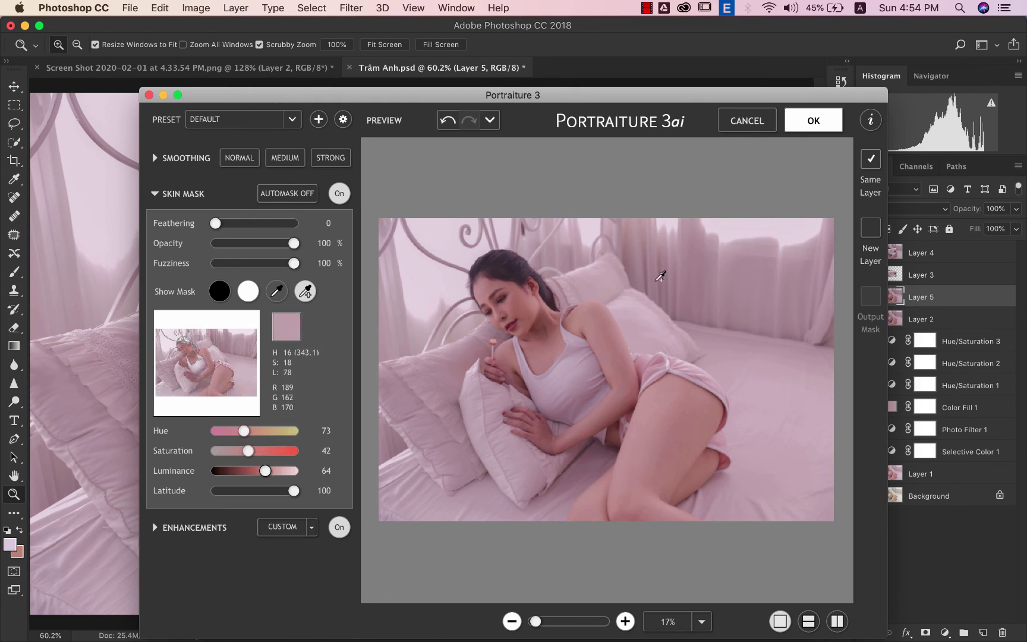
click(817, 129)
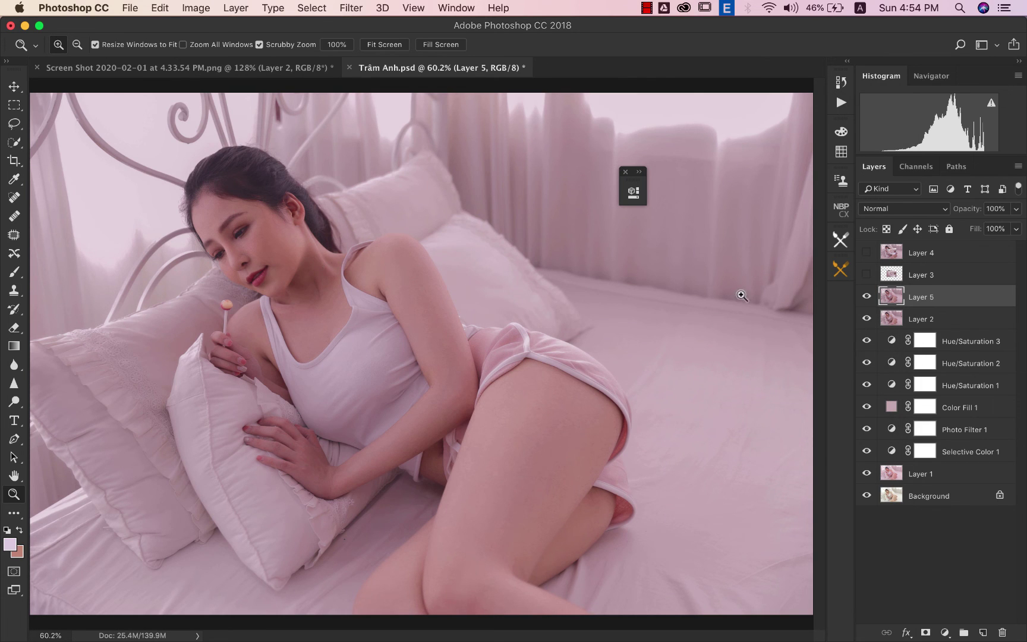
Compare the portrait with and without the skin smoothing on Layer 5, leaving the layer shown
click(511, 364)
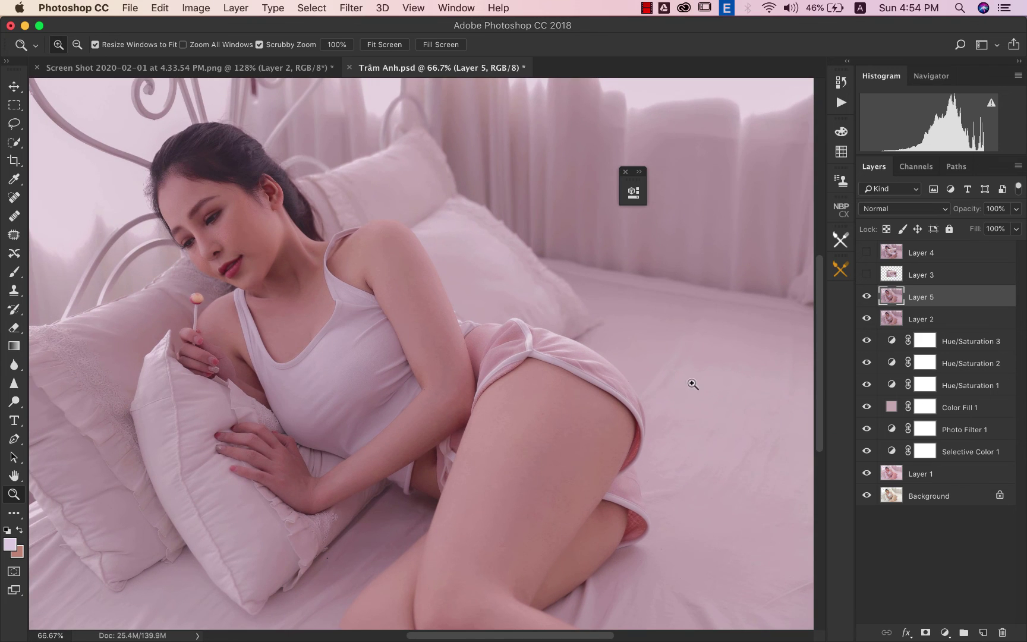
click(866, 296)
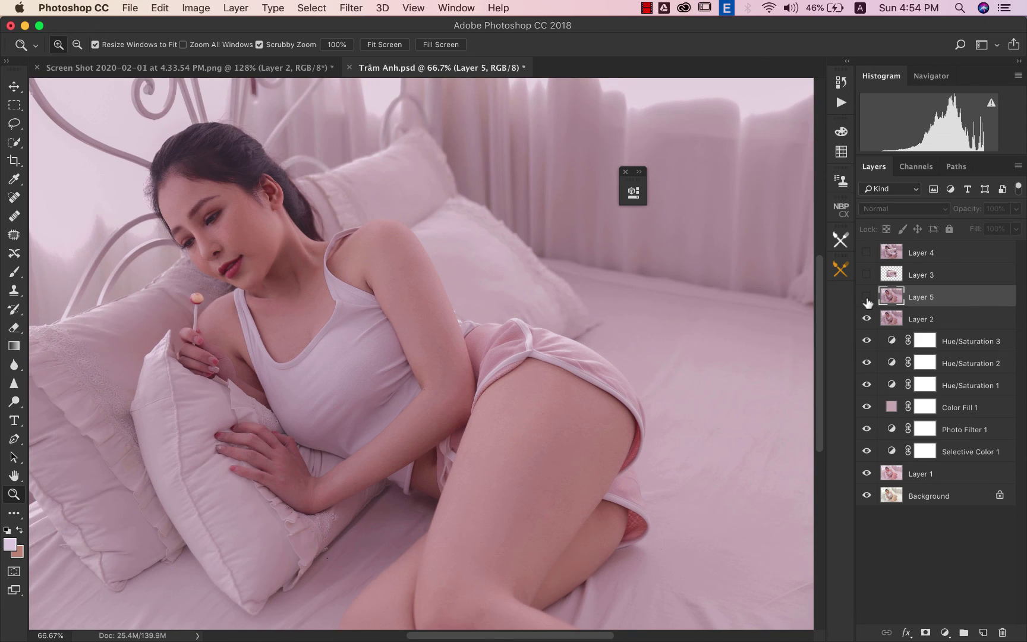
click(867, 297)
click(866, 298)
click(866, 297)
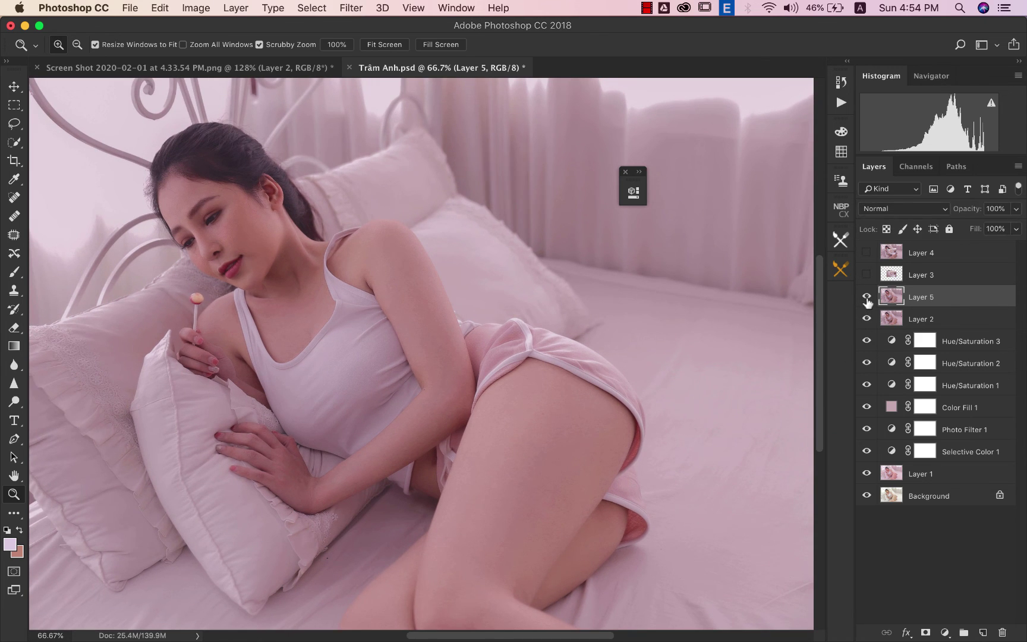
click(867, 297)
click(867, 297)
Fit the portrait in the window and compare its color grade with the pink reference screenshot, returning to the portrait
click(391, 45)
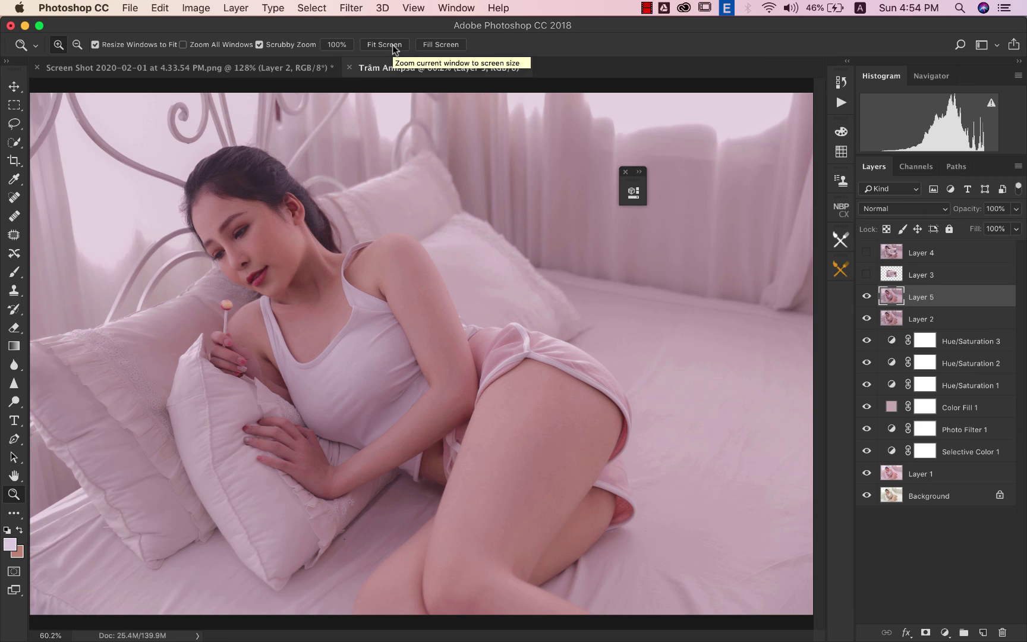
click(321, 70)
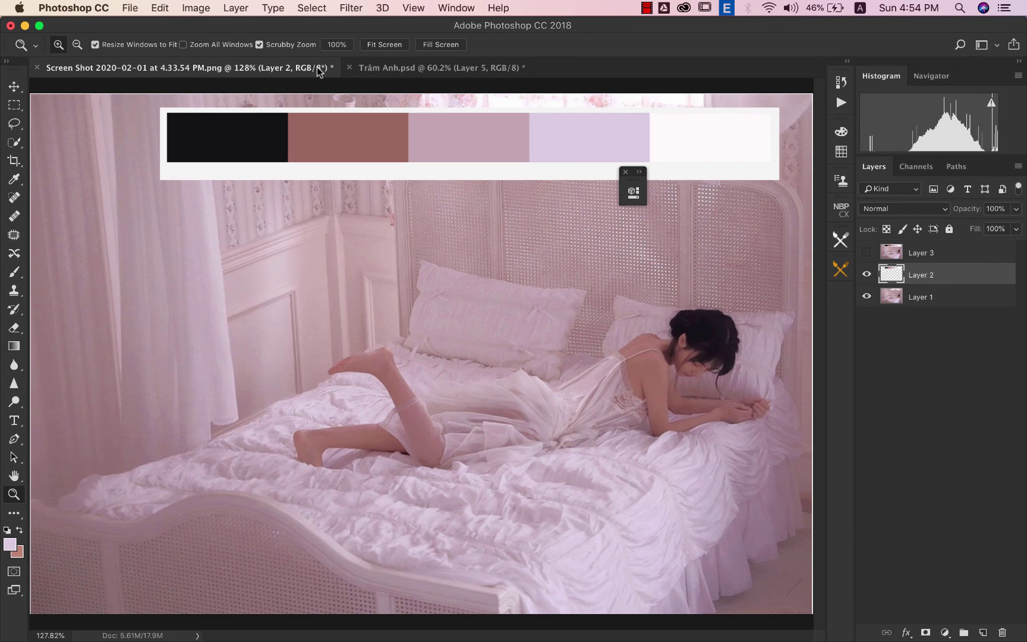
click(390, 70)
click(303, 70)
click(422, 69)
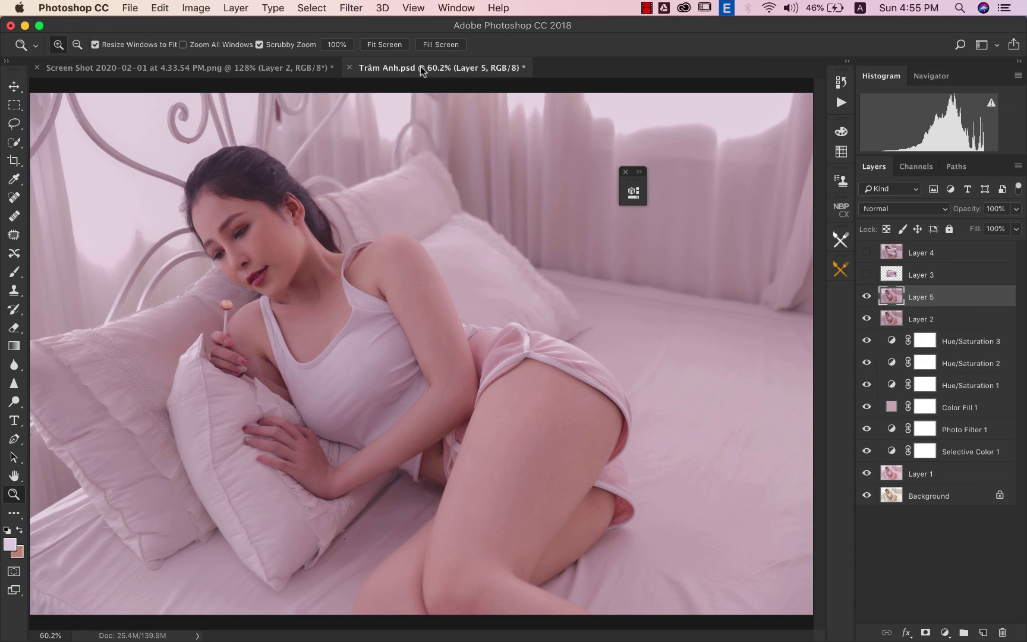
Switch to the Cốc Cốc browser and read the Beauty Pro (B9) course post, reviewing its dates, schedule and tuition
key(ctrl+Right)
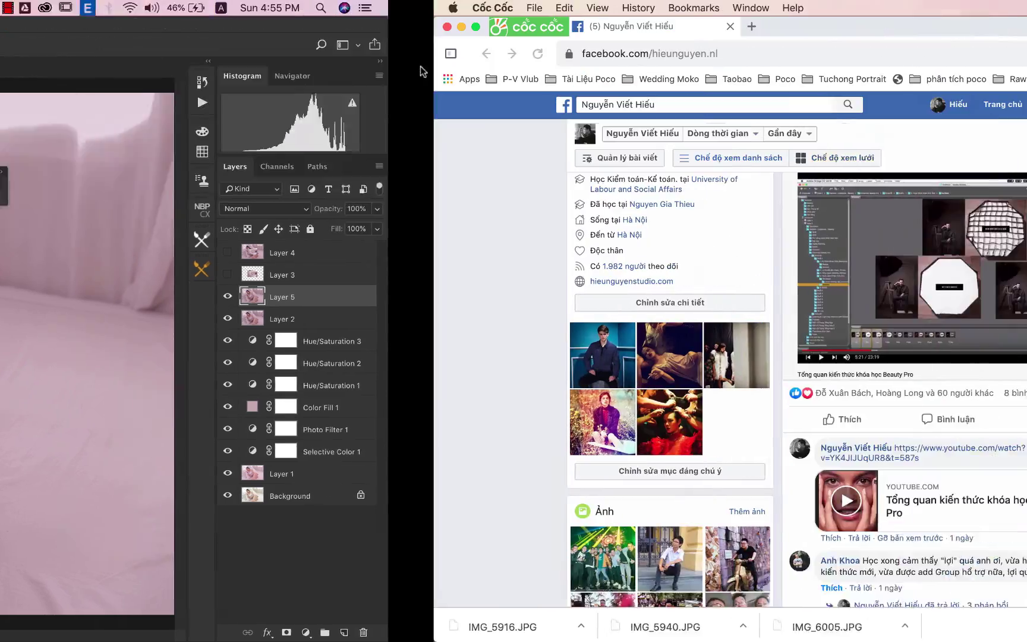
scroll(535, 261, down, 8)
scroll(535, 261, down, 3)
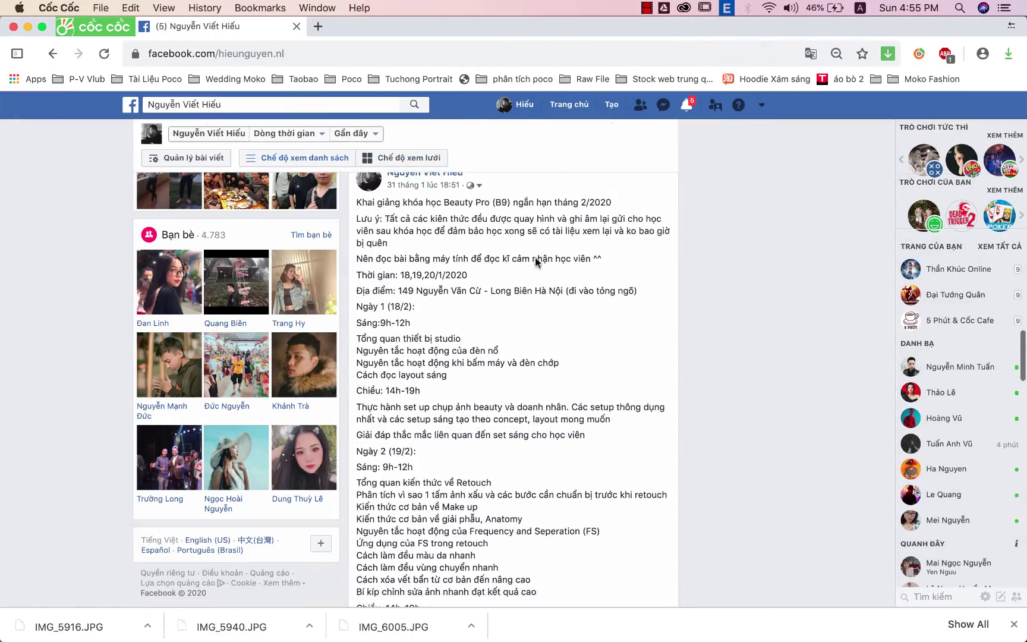
scroll(535, 261, up, 2)
scroll(535, 262, down, 10)
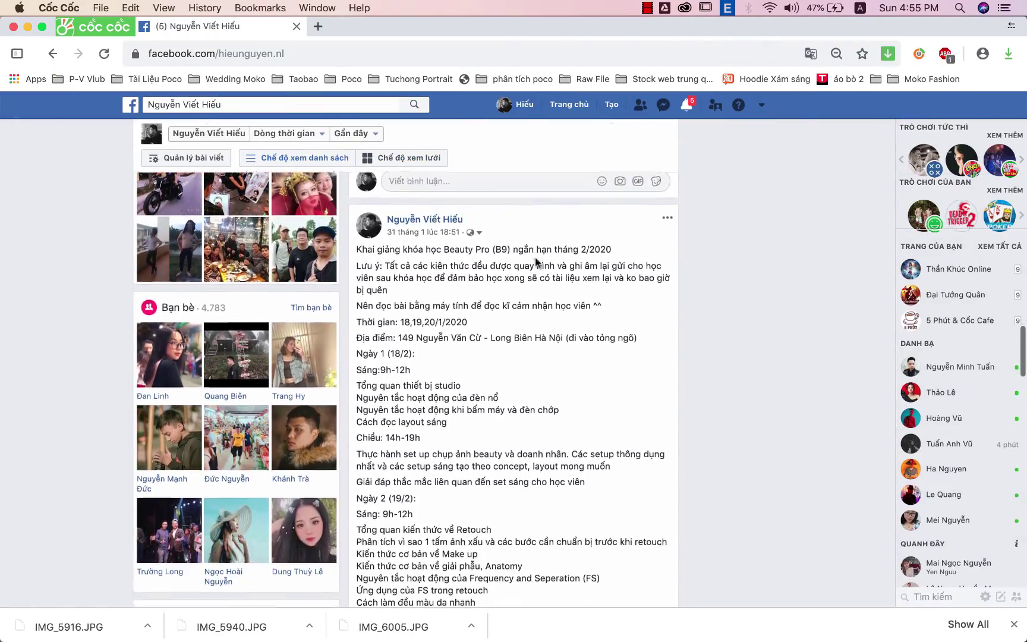
scroll(535, 262, up, 6)
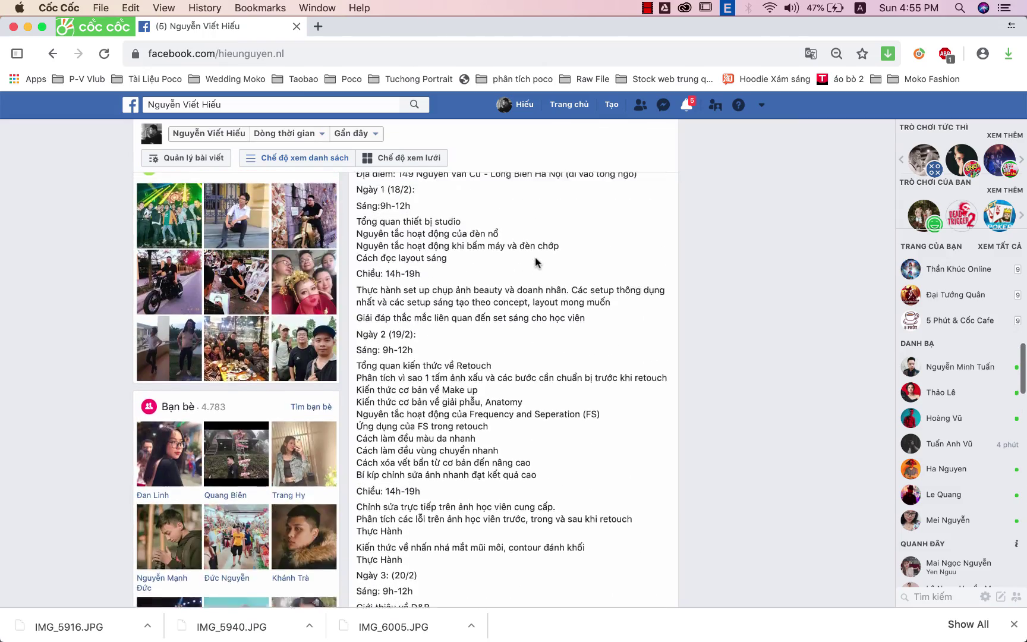
scroll(535, 262, down, 8)
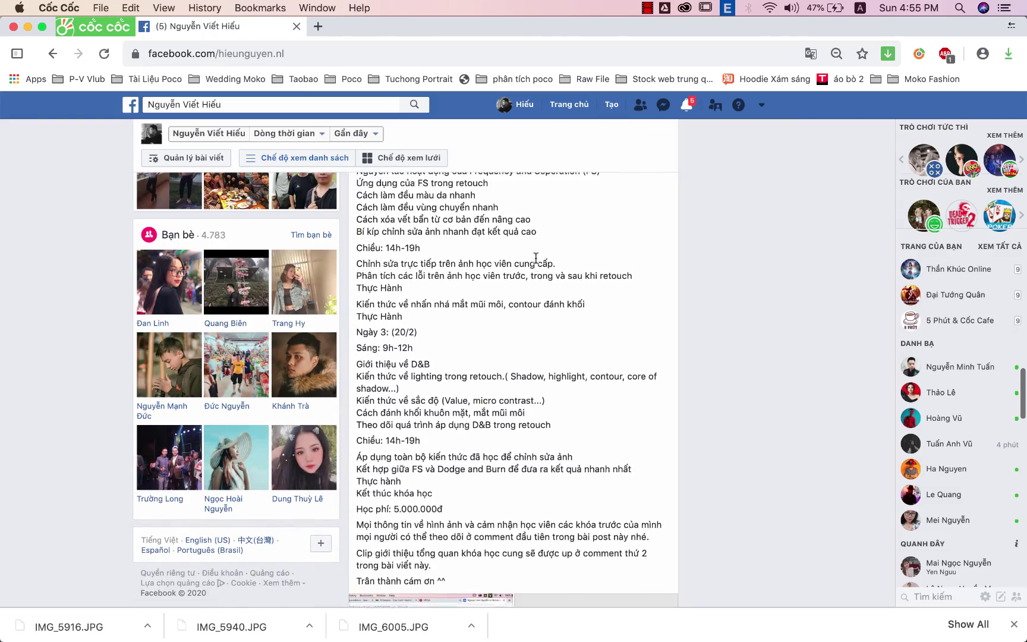
scroll(535, 257, up, 5)
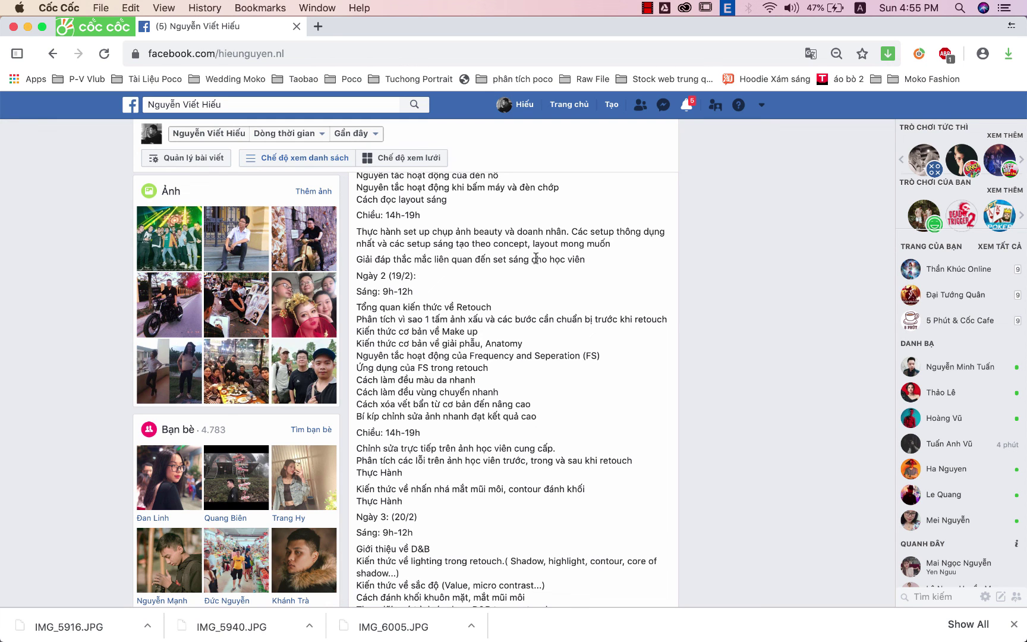
key(ctrl+Left)
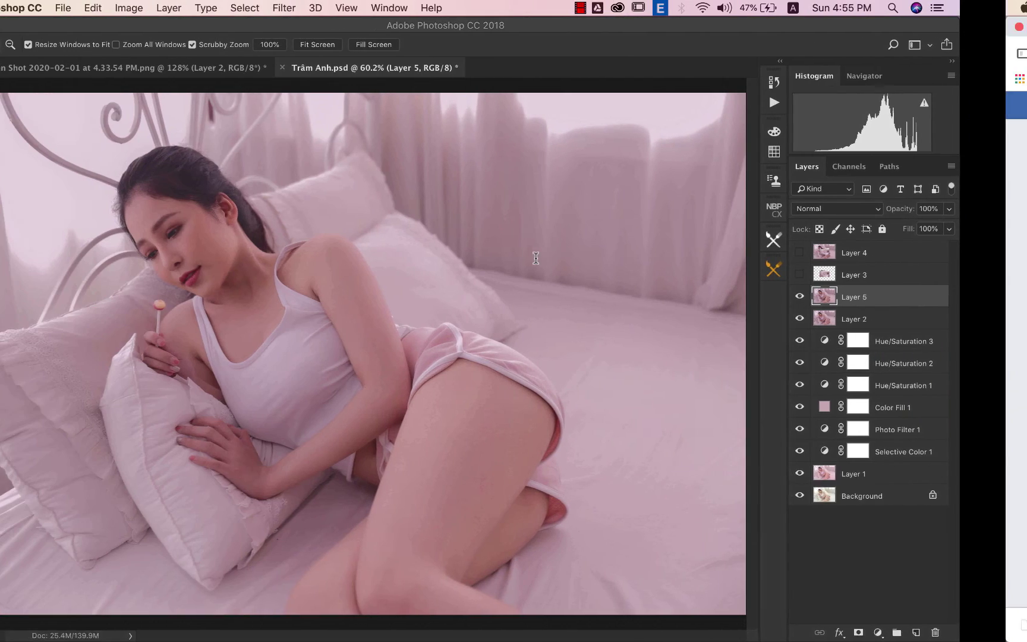
key(ctrl+Right)
scroll(518, 367, down, 3)
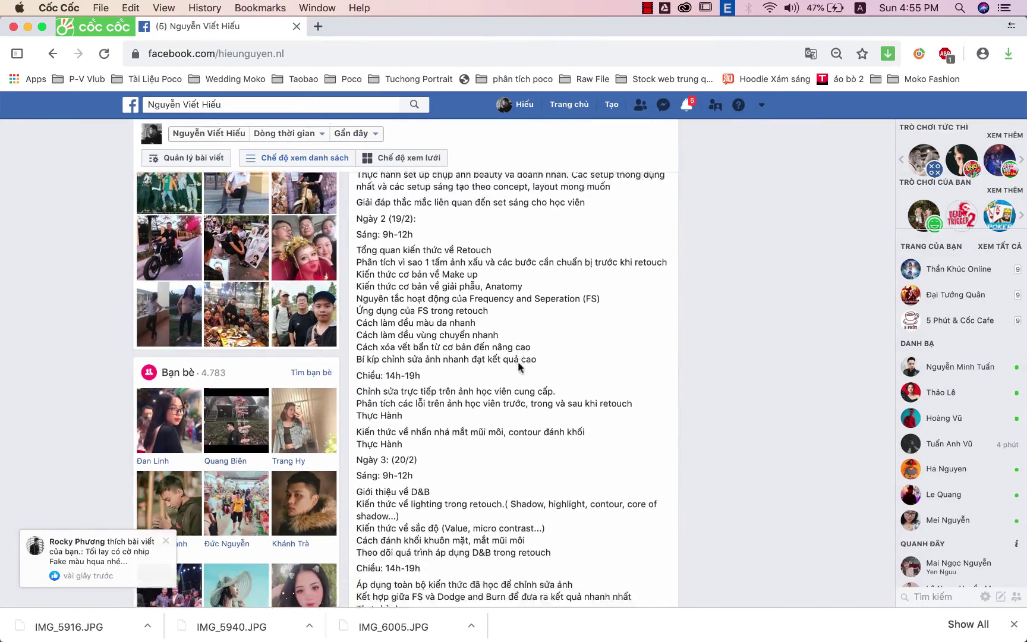
scroll(518, 367, up, 2)
scroll(518, 367, up, 5)
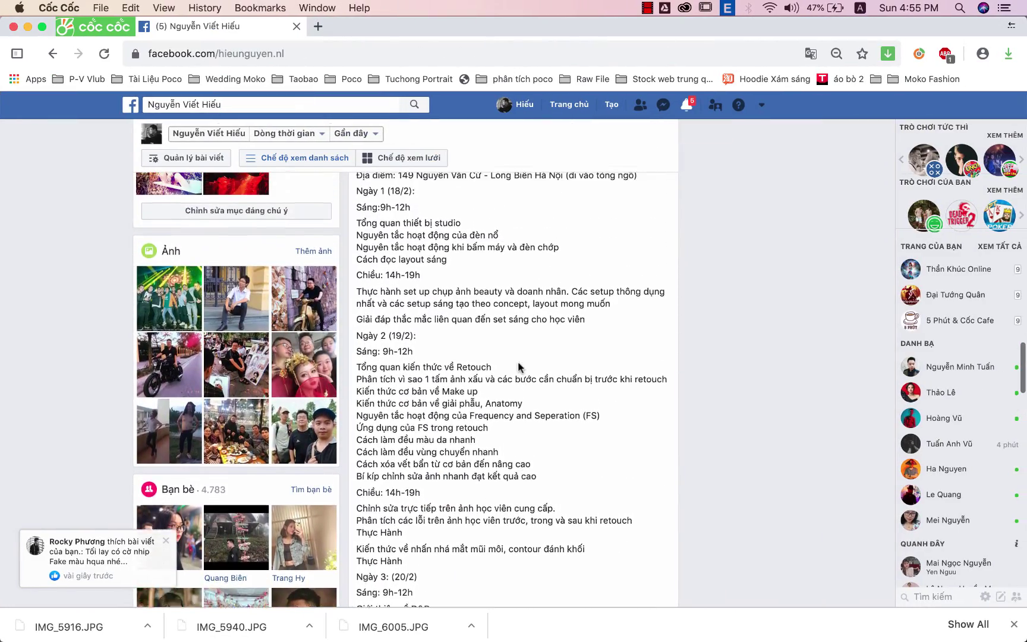
scroll(488, 420, up, 2)
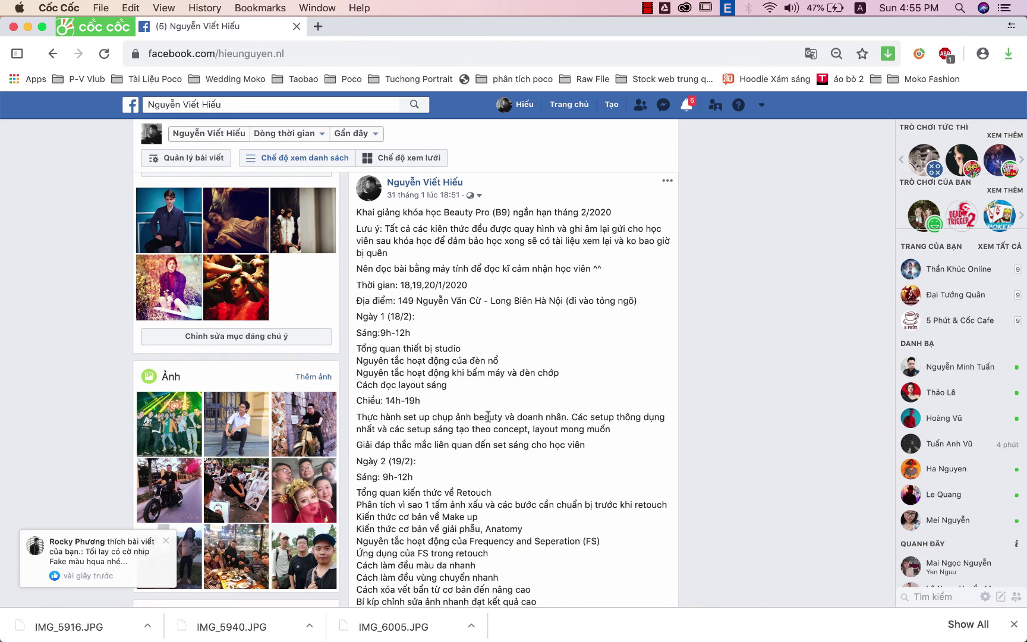
Edit the Beauty Pro (B9) post so the course time reads 18,19,20/2/2020, and save the post
click(668, 181)
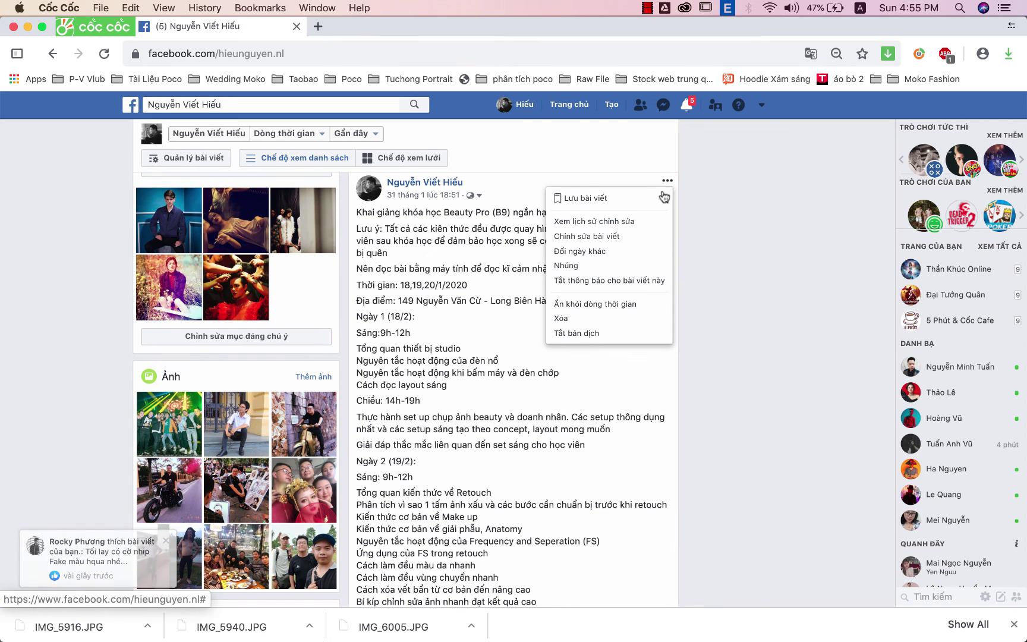
click(636, 236)
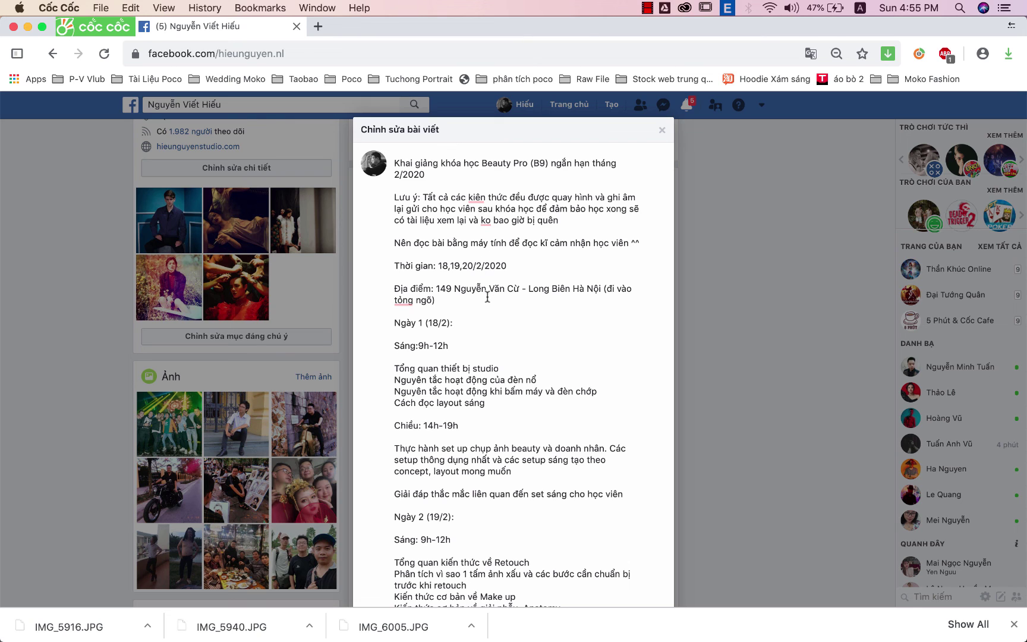
scroll(486, 291, down, 10)
scroll(487, 296, down, 8)
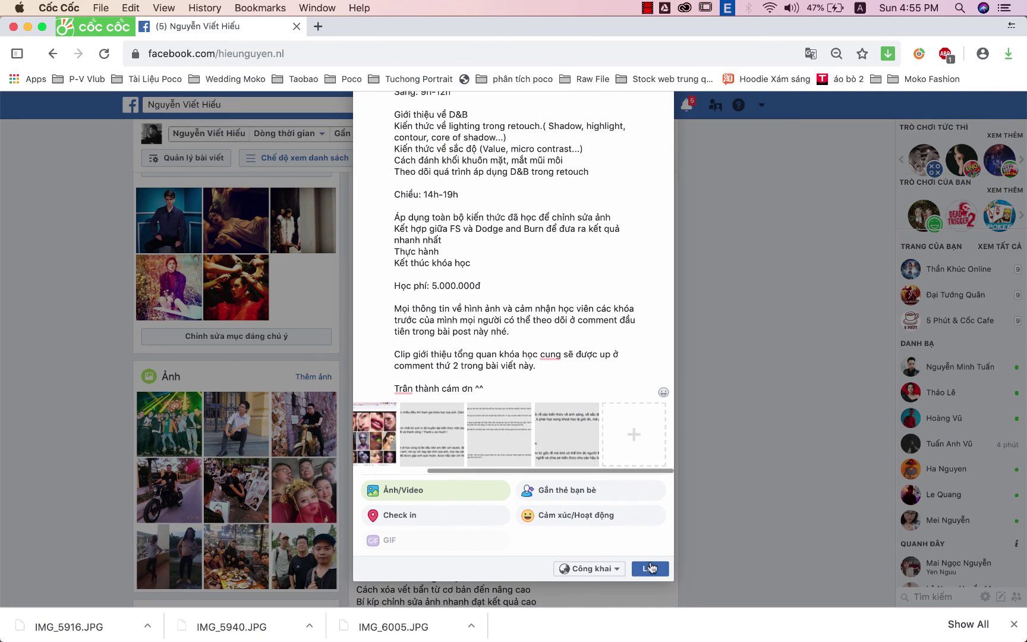
click(650, 568)
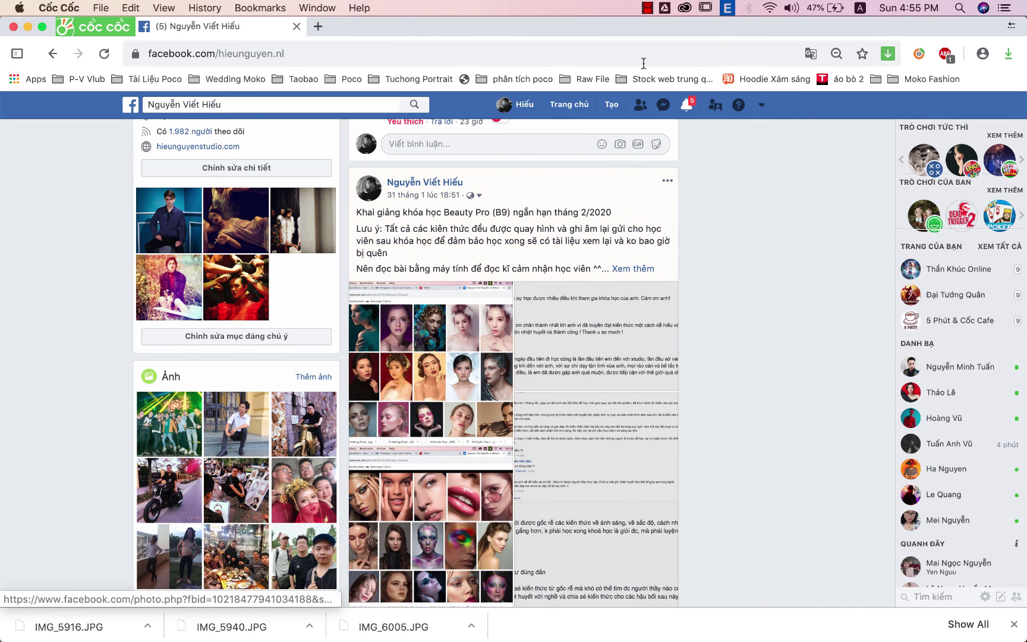
click(649, 8)
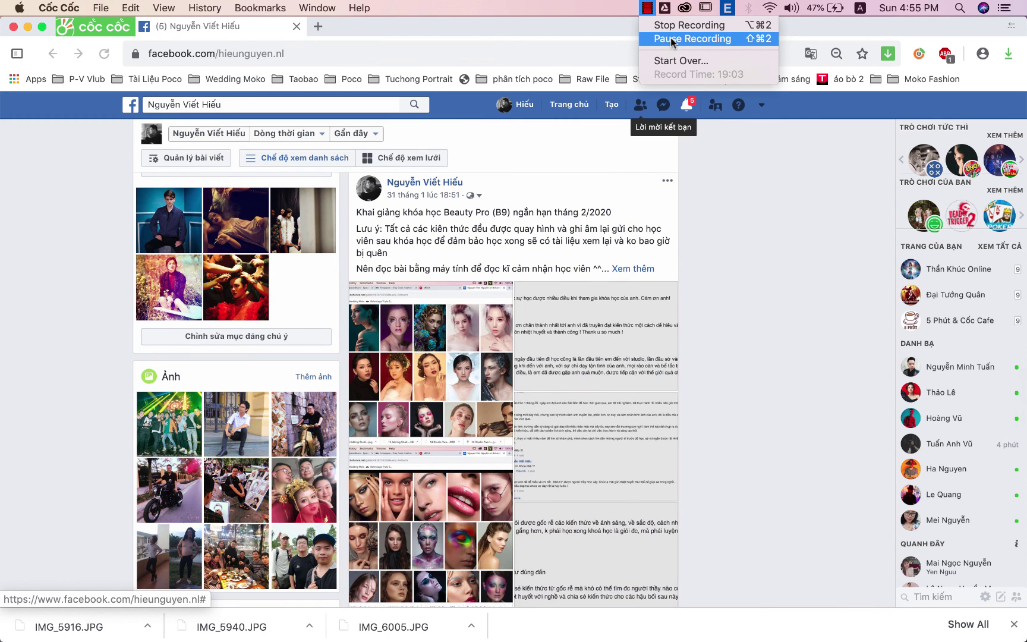